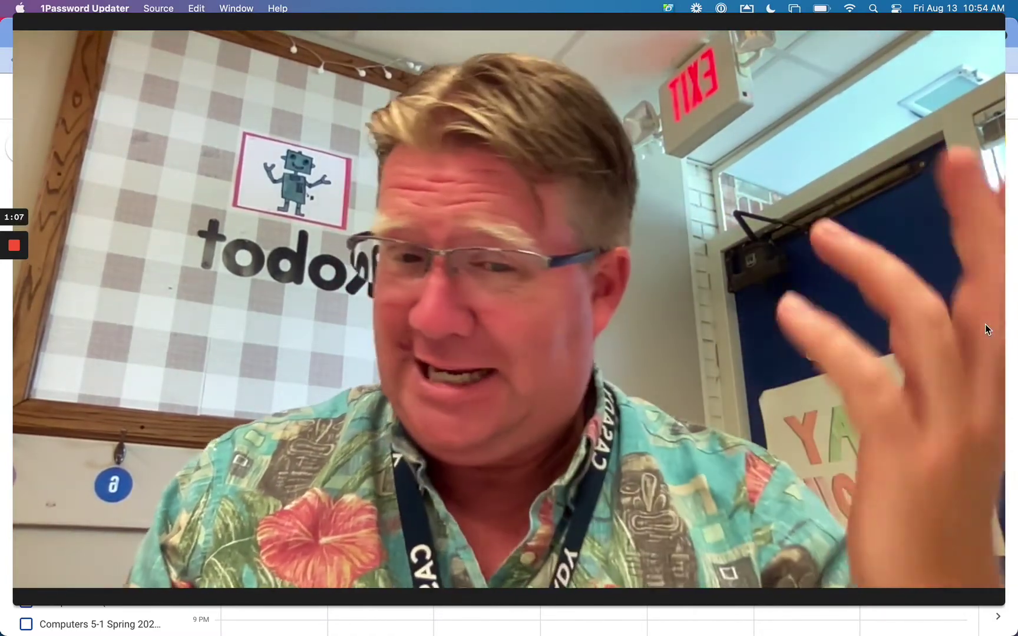
Enter the account password to start the Loom recording
type("•••••")
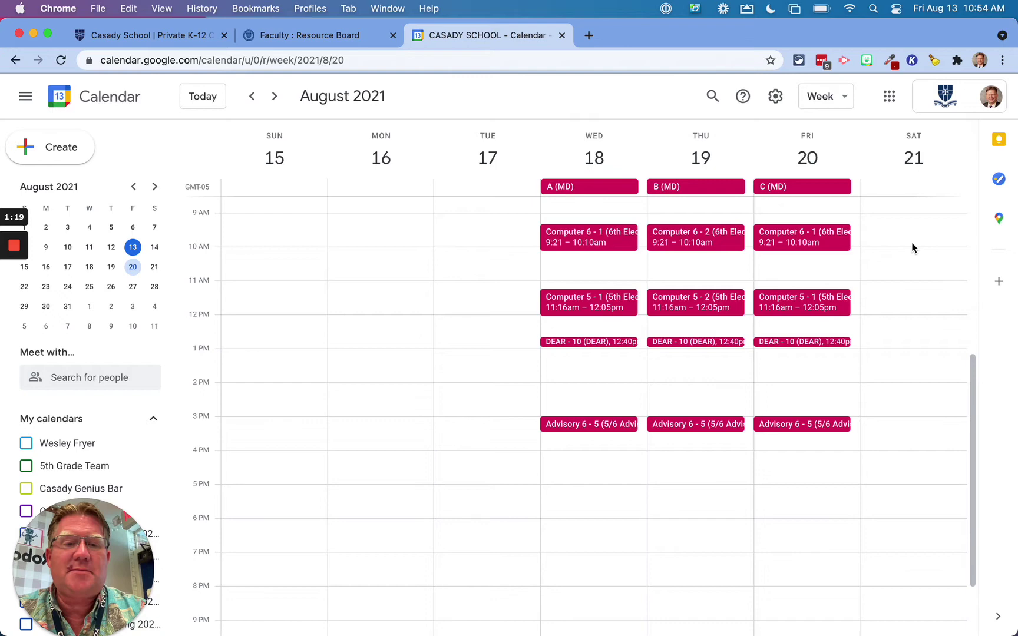
Show the August 15–21 week, then switch to the Faculty Resource Board tab
left_click(254, 98)
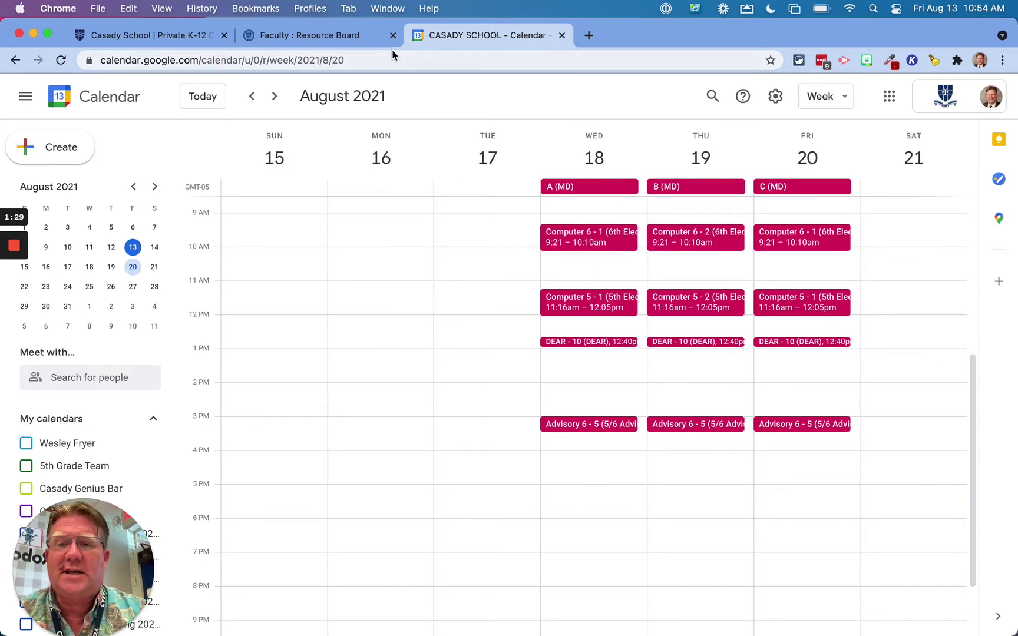
left_click(330, 37)
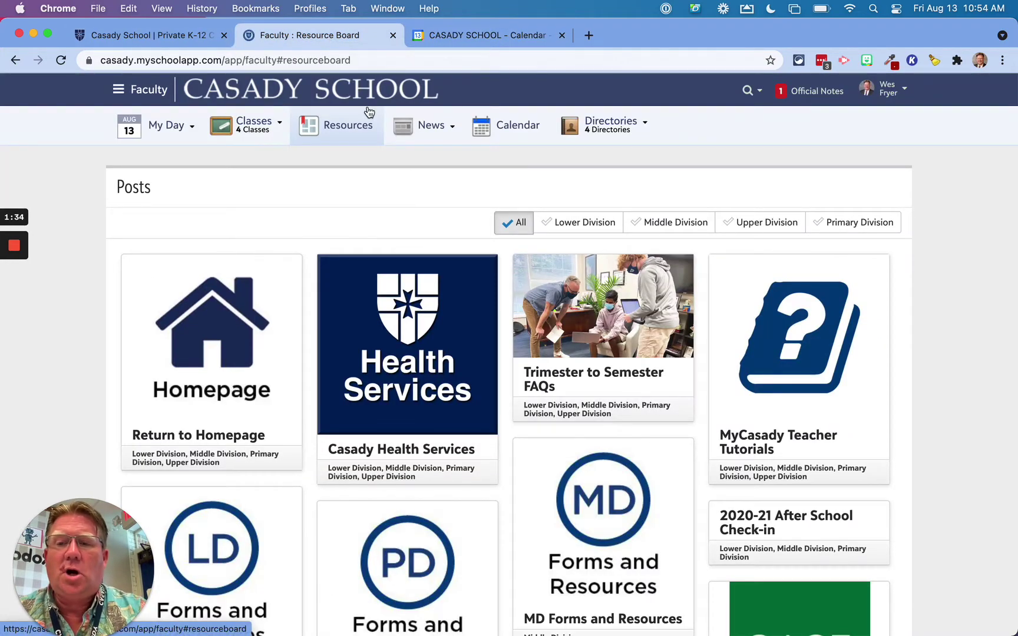
Open My Day > Schedule & Performance and show the August 2021 month
mouse_move(140, 143)
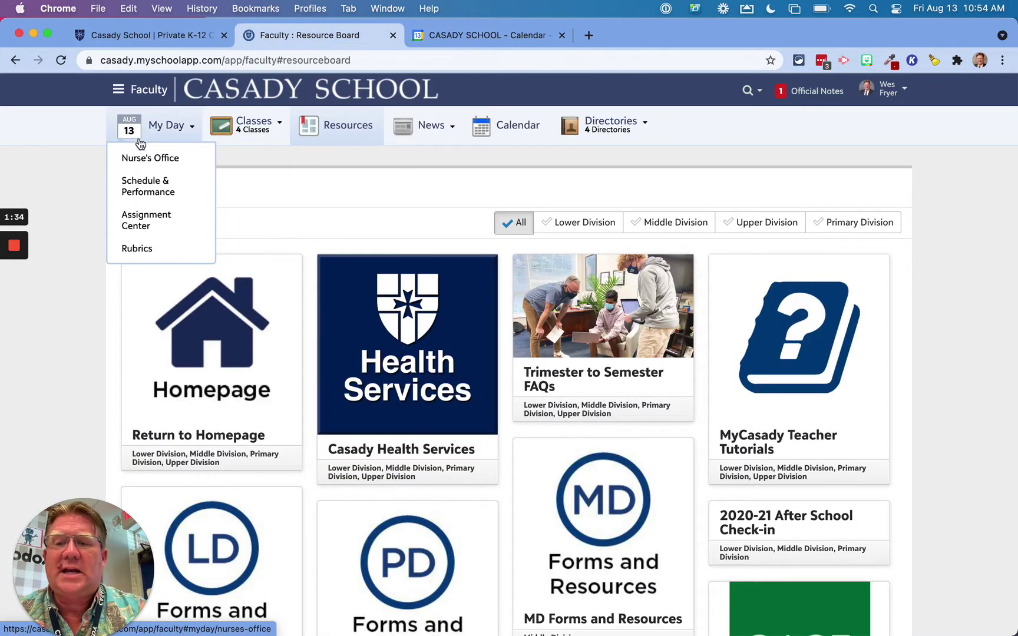
left_click(149, 194)
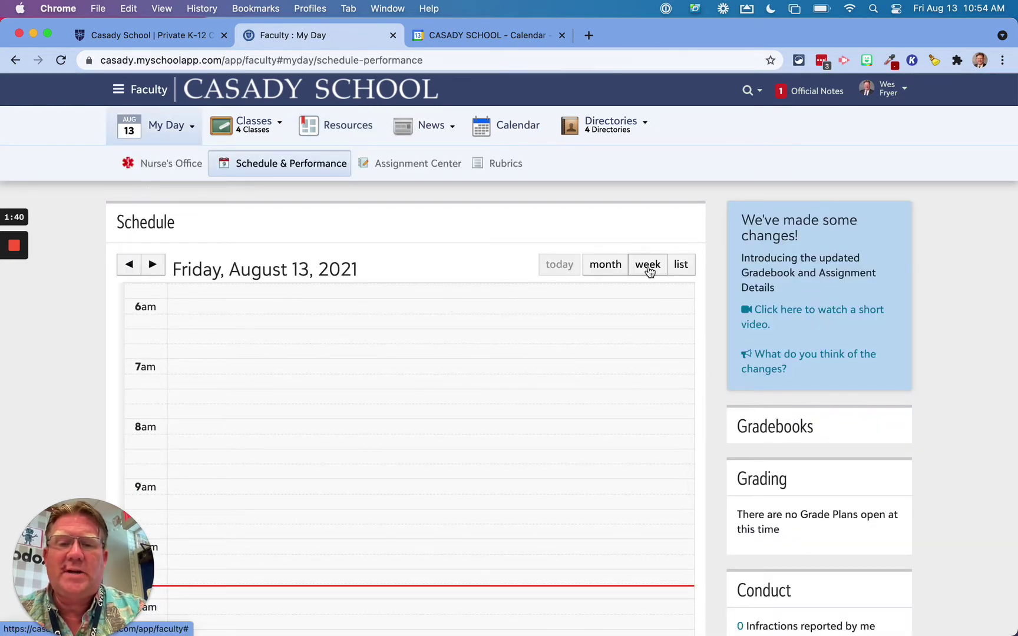
left_click(604, 266)
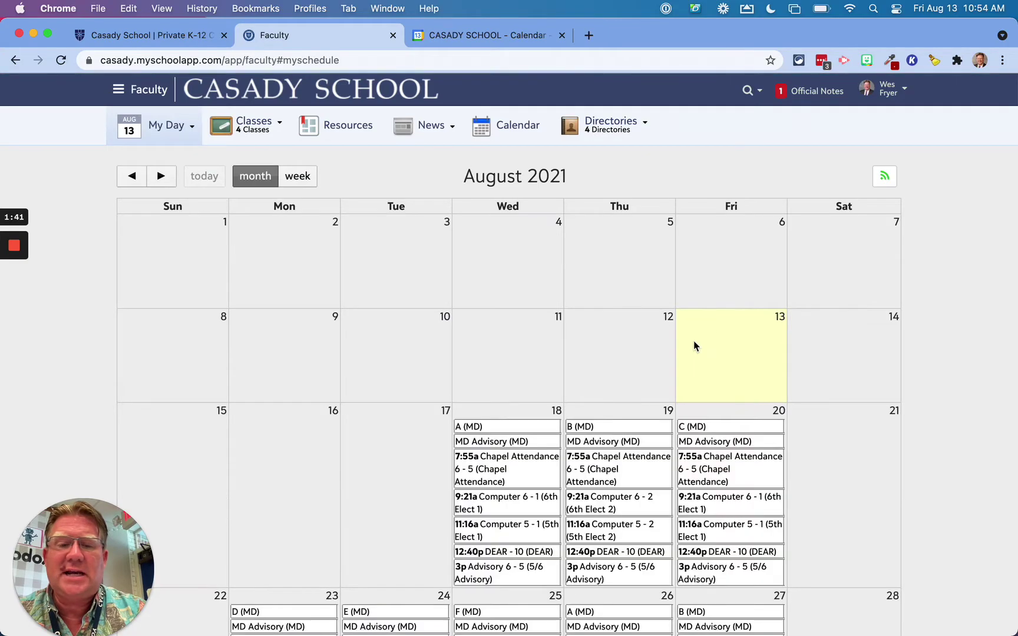
scroll(781, 413, "down", 10)
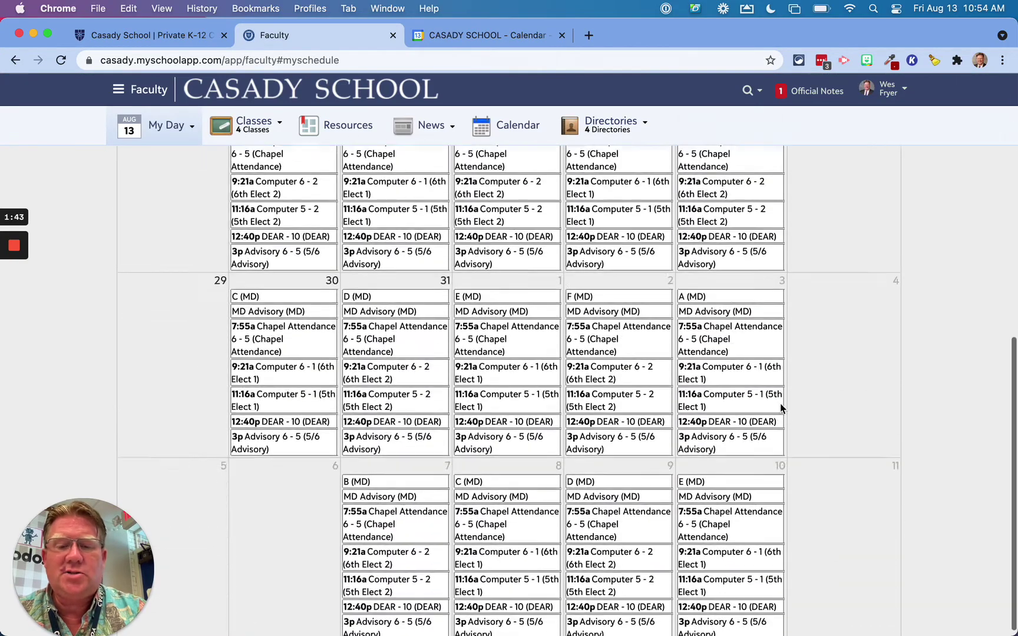
scroll(754, 472, "up", 8)
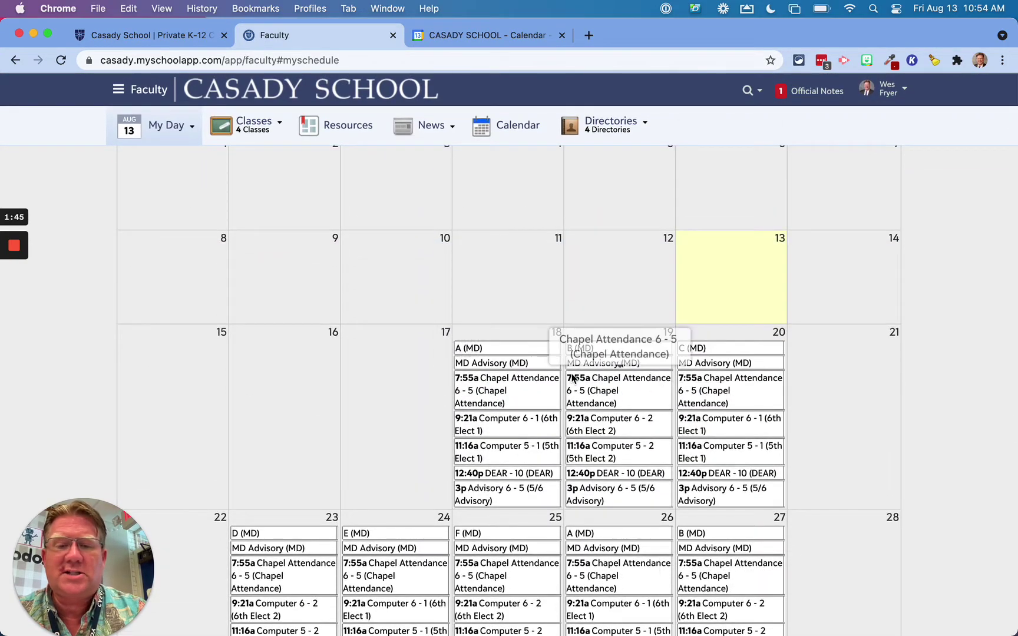
scroll(569, 354, "up", 2)
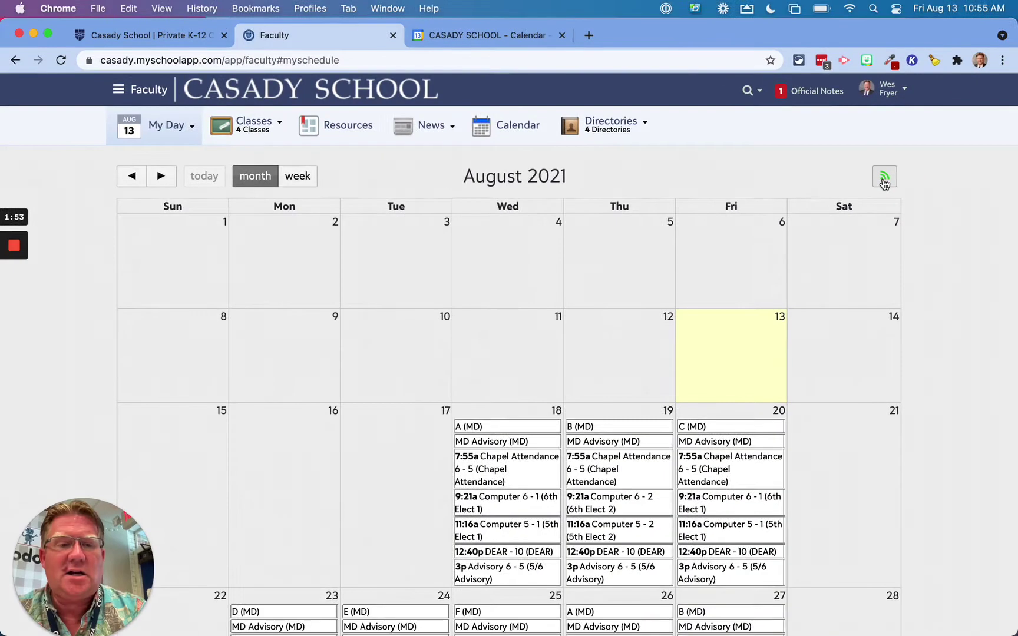
Reveal the schedule's feed links and select the Webcal URL, then return to Google Calendar
left_click(879, 171)
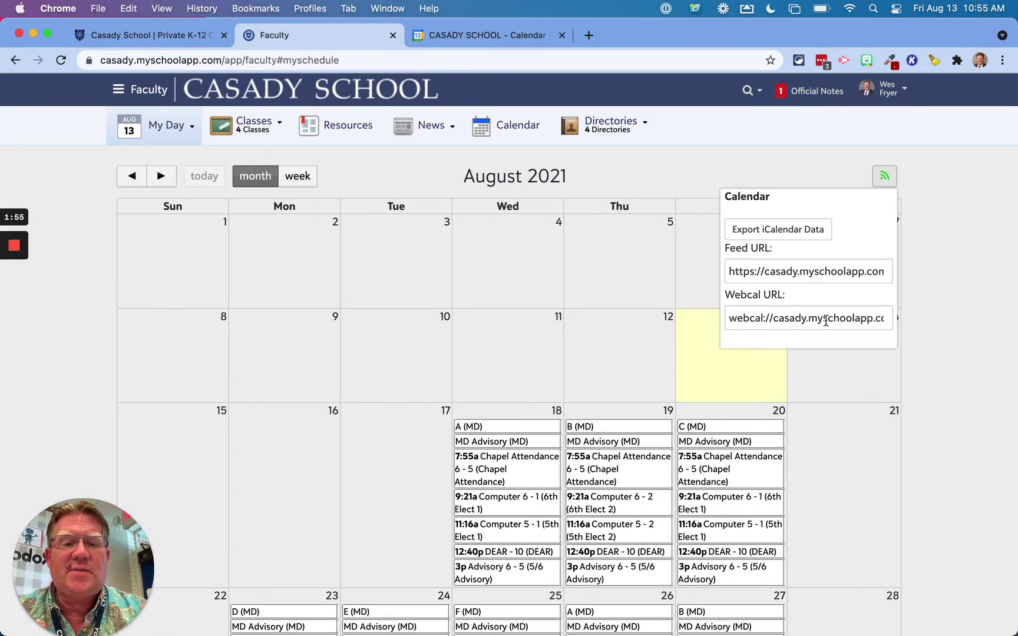
triple_click(757, 317)
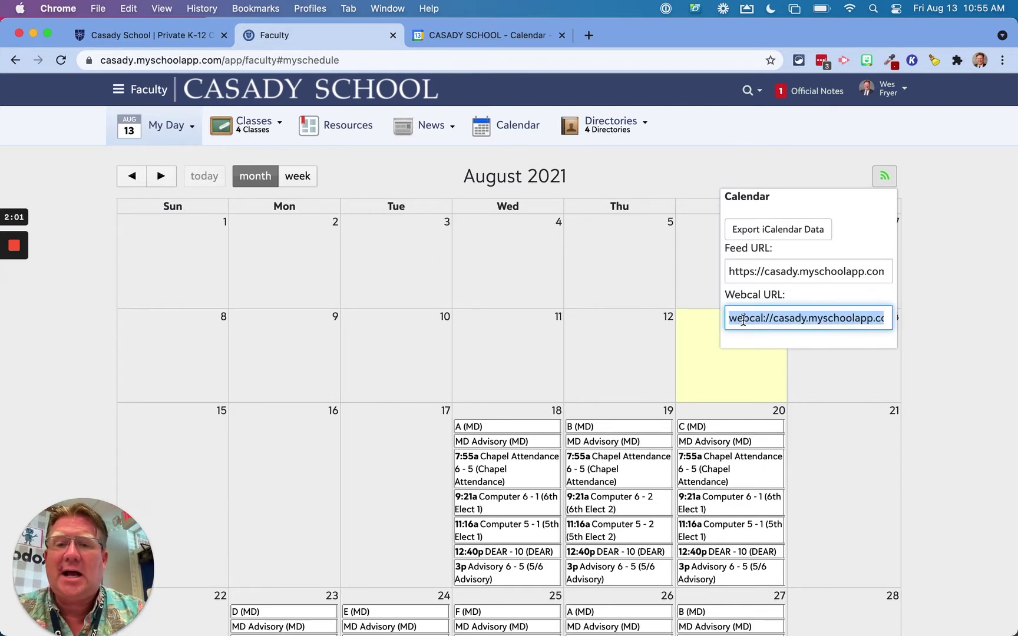
left_click(472, 37)
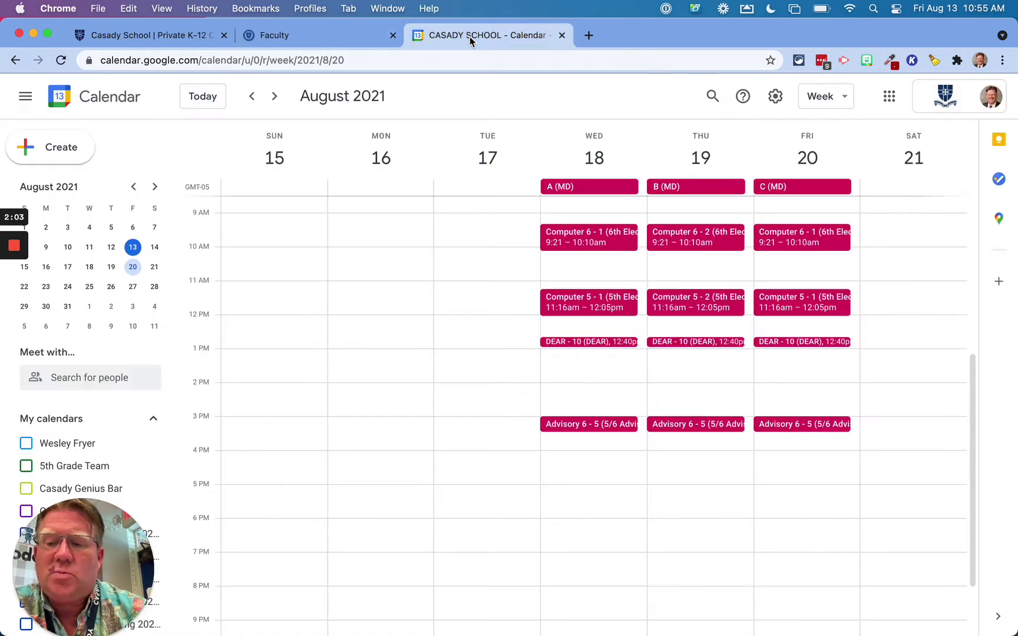
Add the copied Webcal URL as a calendar From URL, then return to week view
scroll(147, 464, "down", 10)
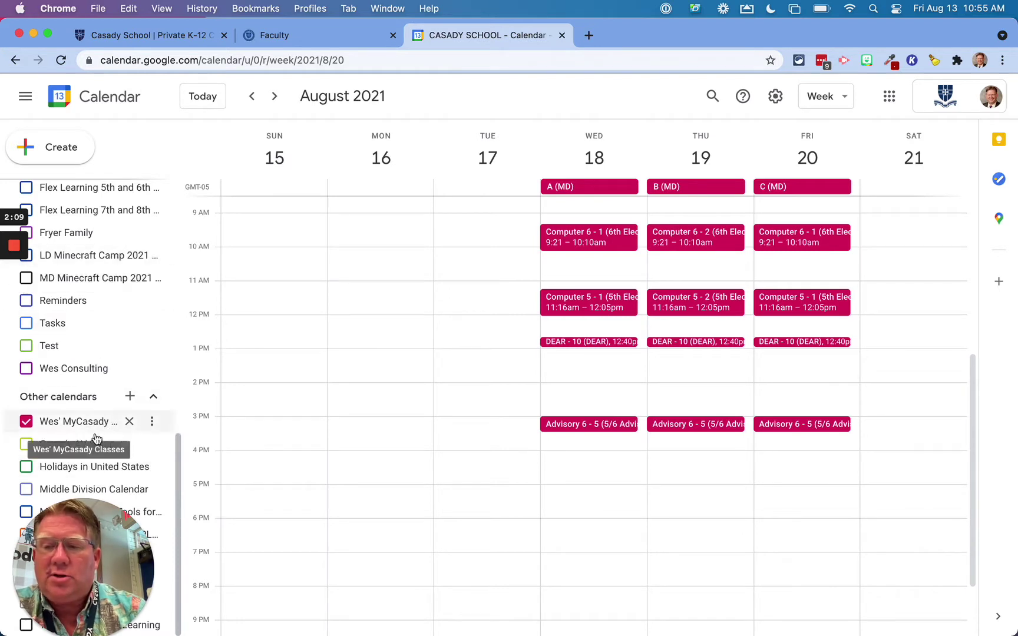
left_click(129, 398)
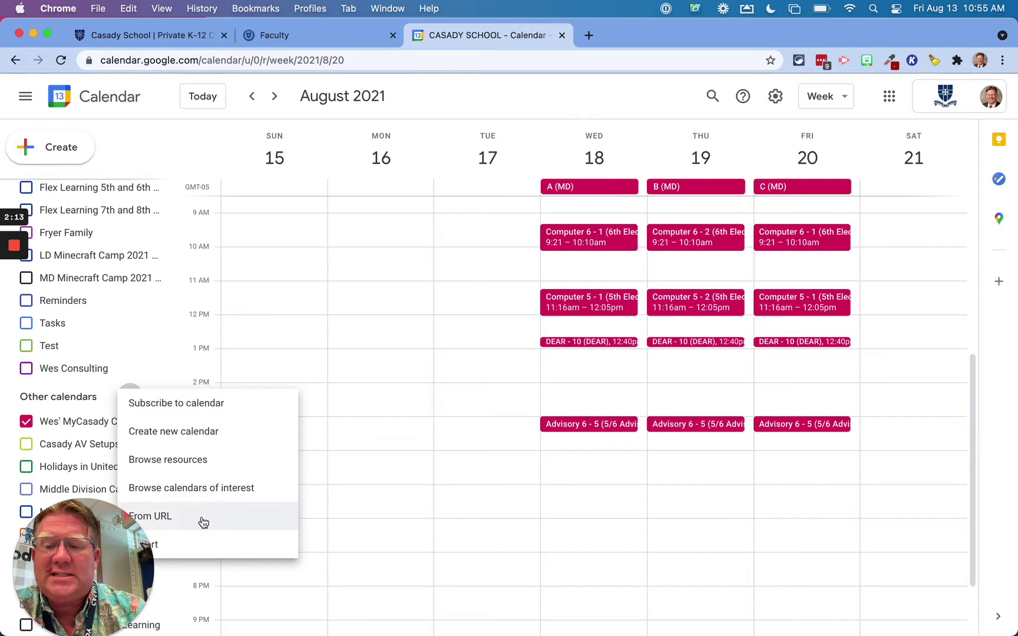
left_click(203, 522)
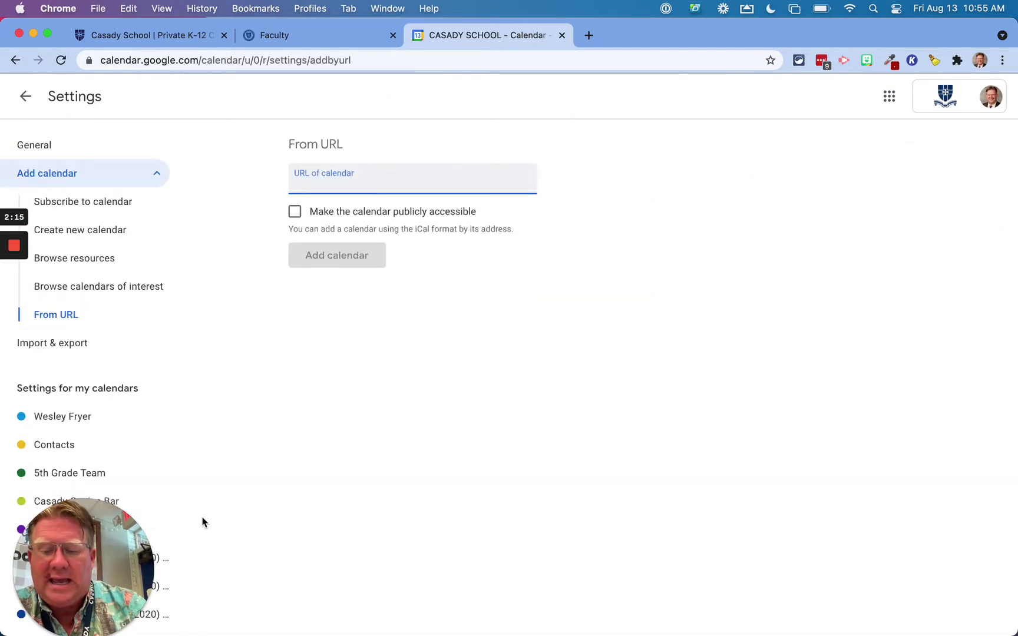
key("super+v")
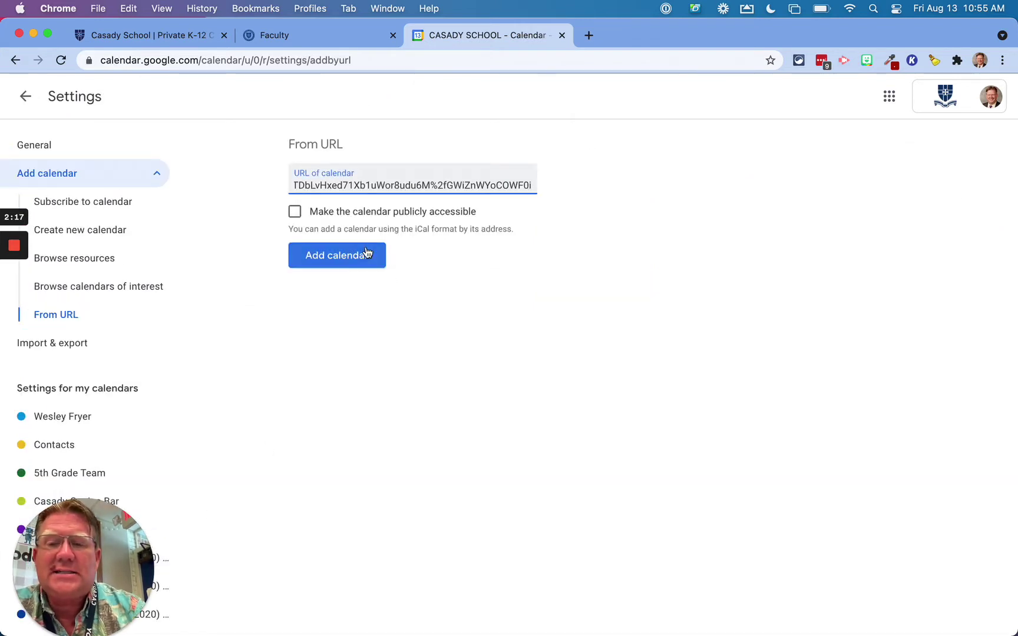
left_click(338, 264)
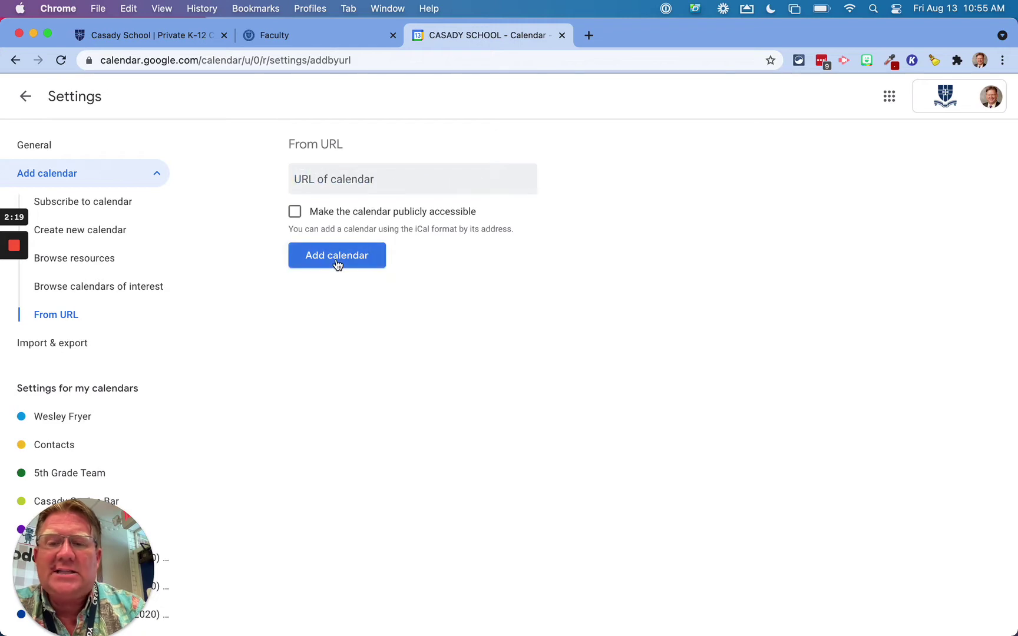
scroll(107, 425, "down", 15)
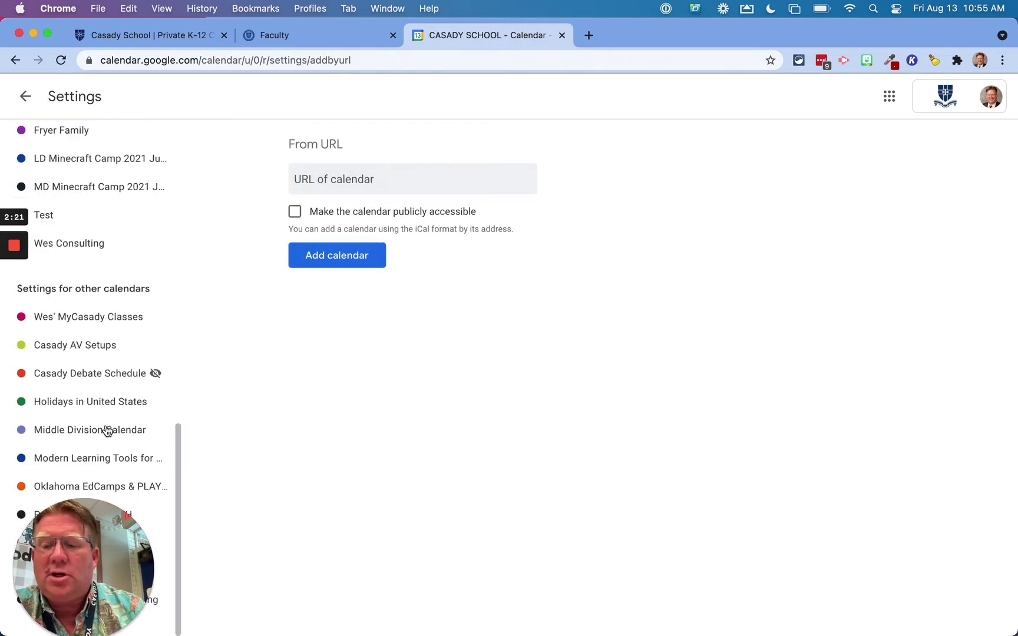
left_click(26, 96)
scroll(155, 465, "down", 5)
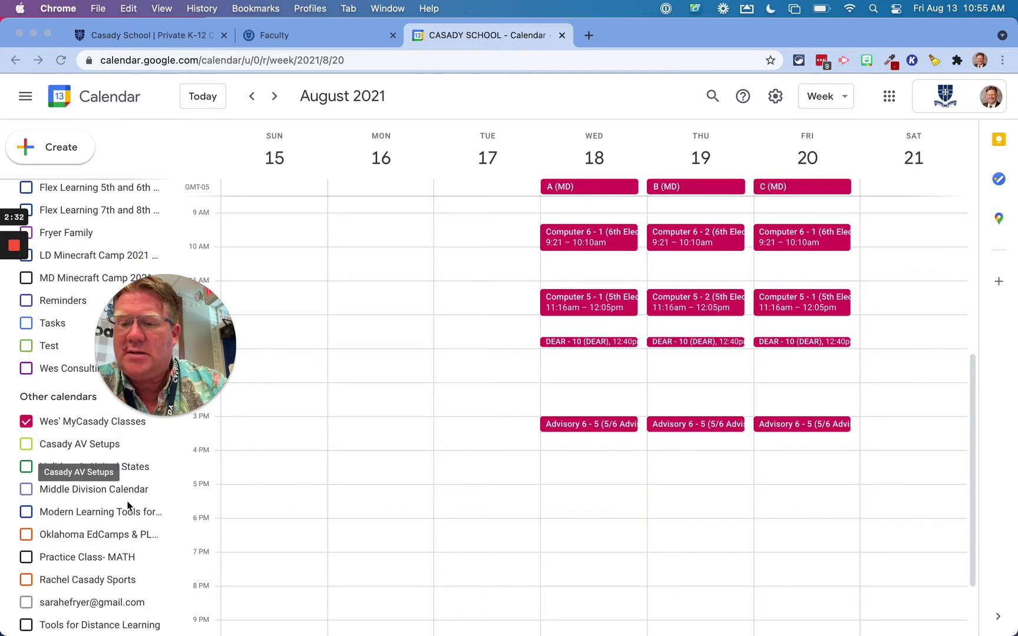
scroll(106, 554, "up", 3)
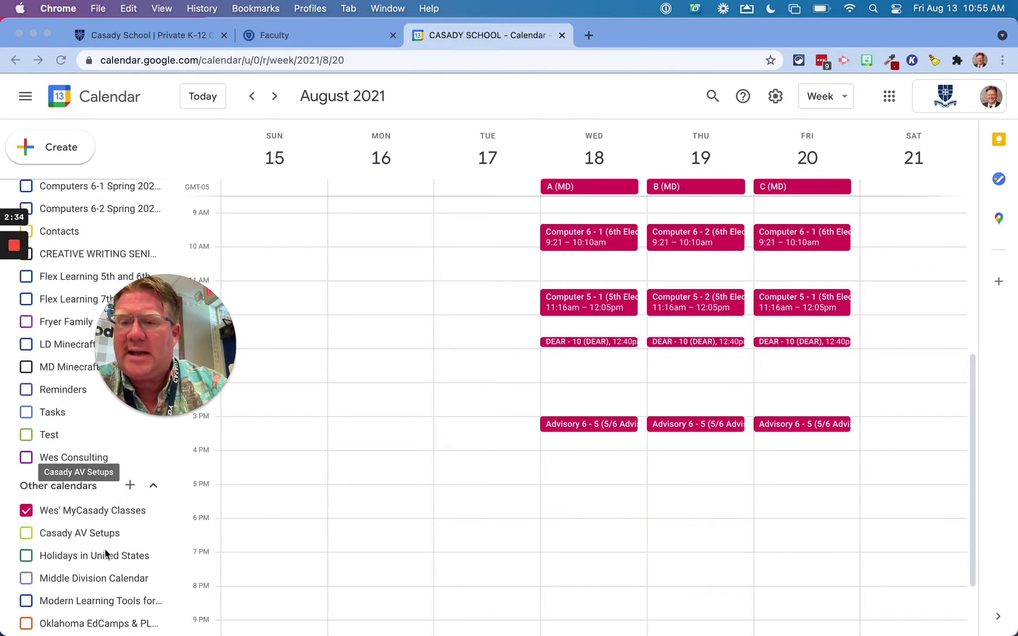
scroll(107, 554, "down", 3)
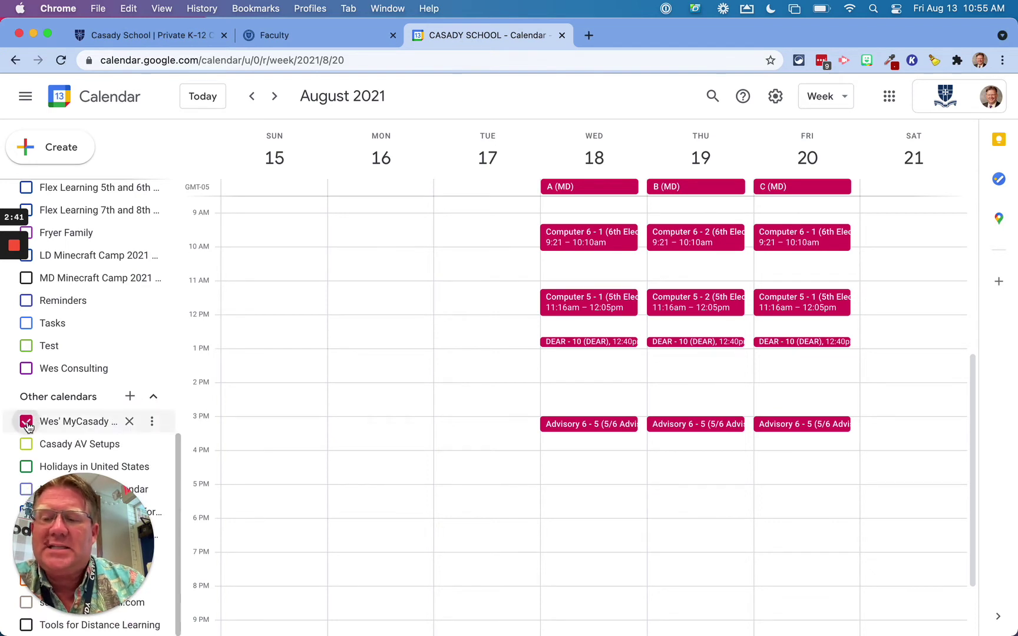
left_click(26, 422)
left_click(27, 422)
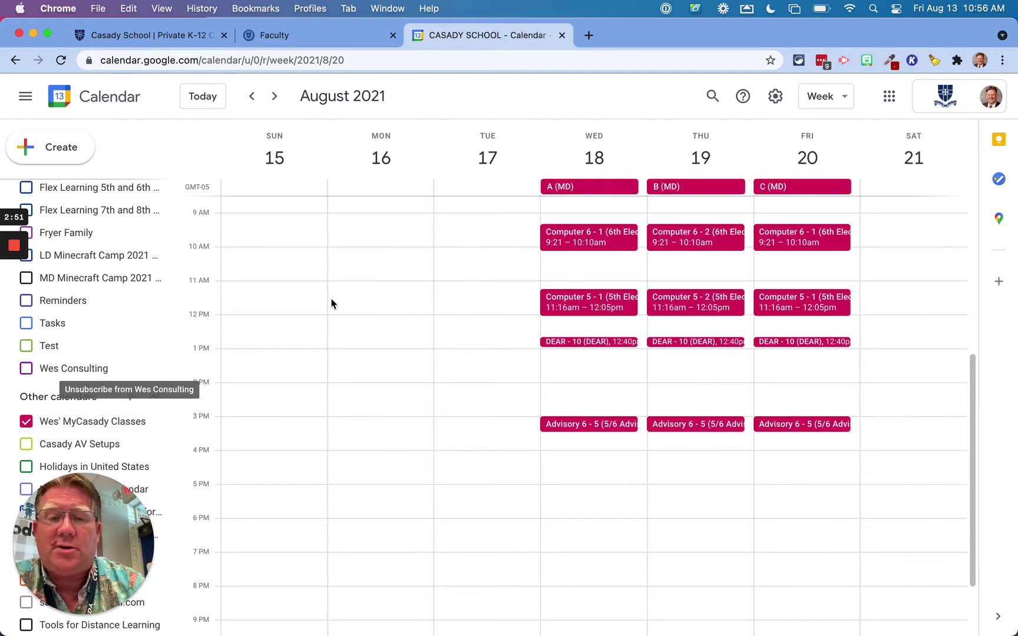
left_click(621, 240)
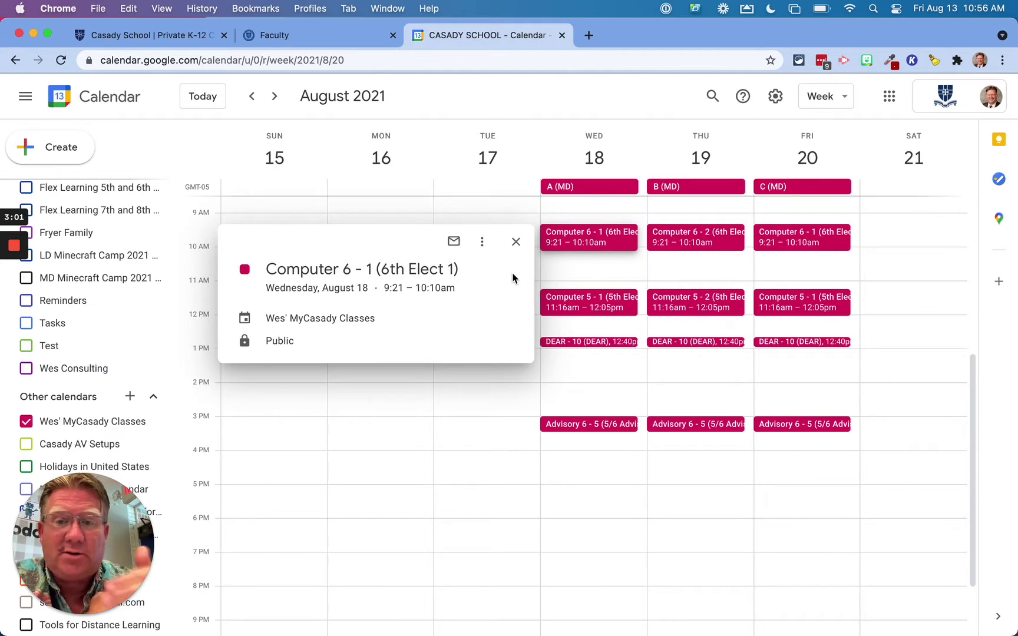
left_click(483, 244)
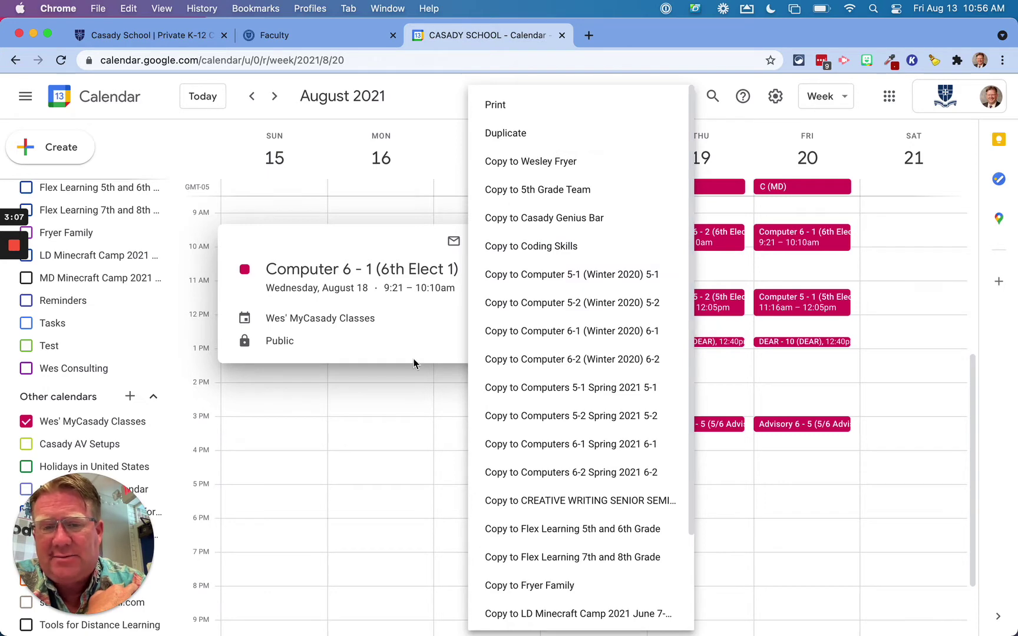
left_click(425, 345)
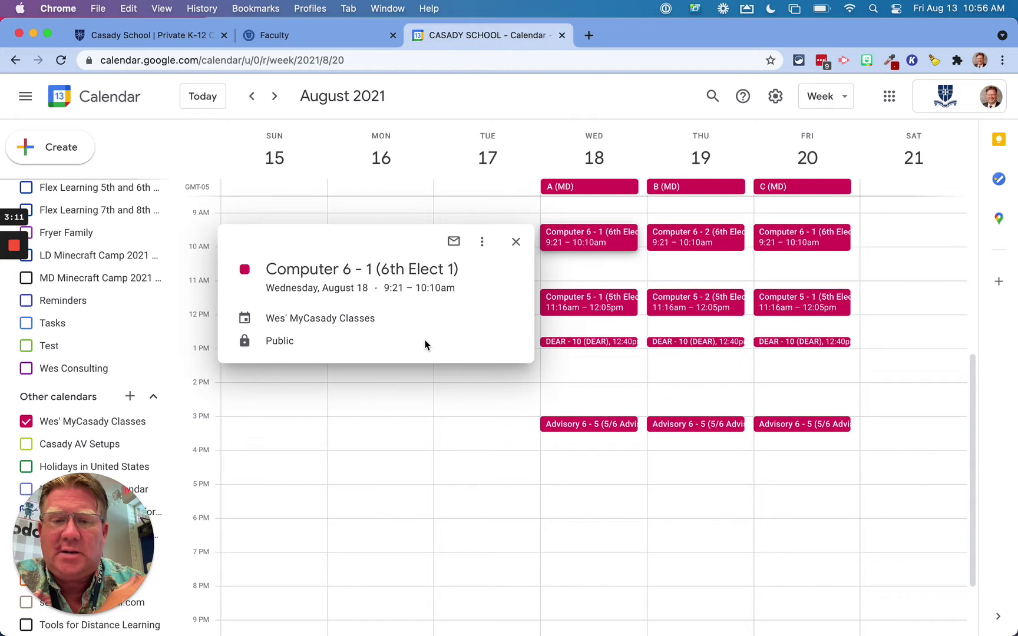
left_click(516, 244)
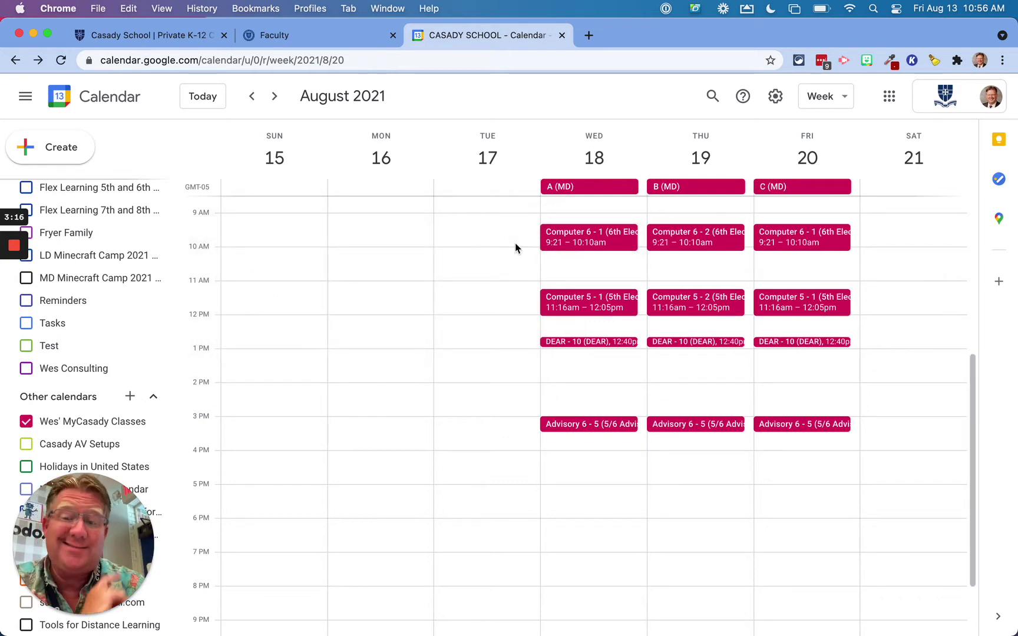
Launch Apple Calendar from Spotlight by searching 'cal'
key("super+space")
type("cal")
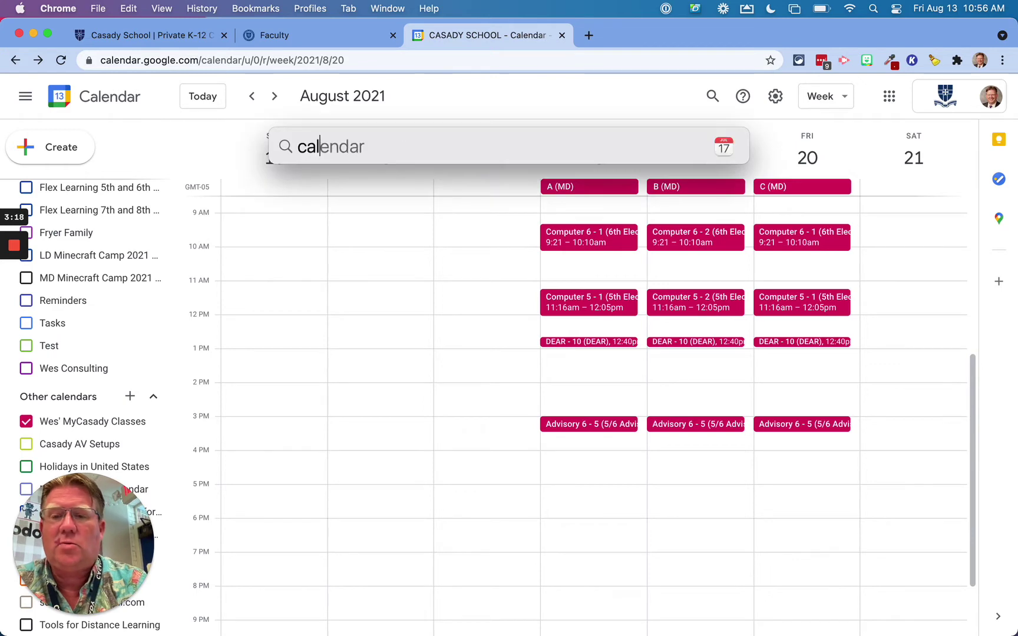
key("Return")
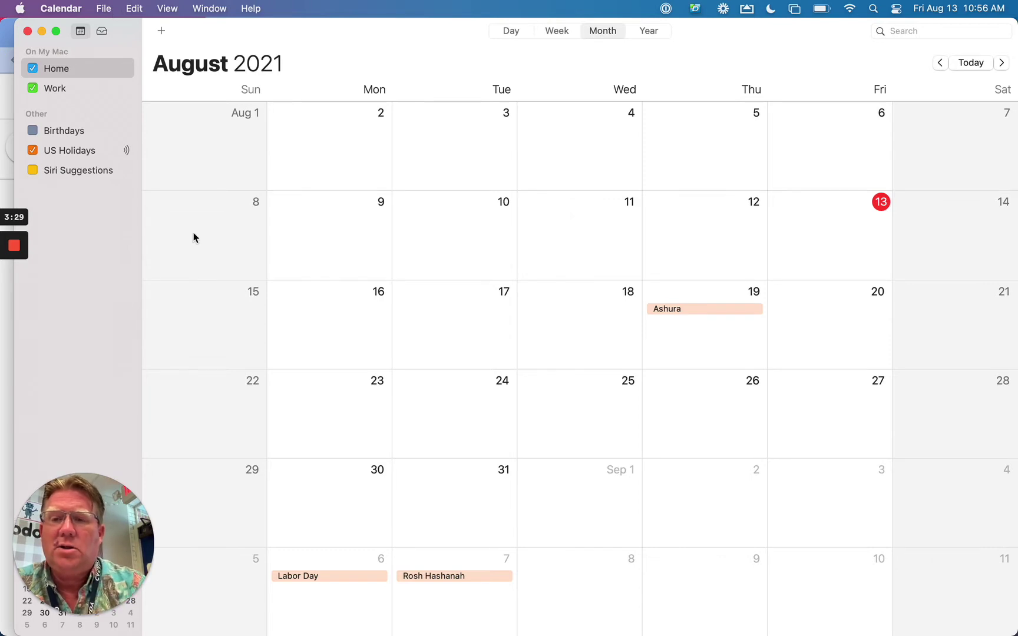
Bring Chrome forward and switch to the school portal's Faculty calendar page
mouse_move(3, 224)
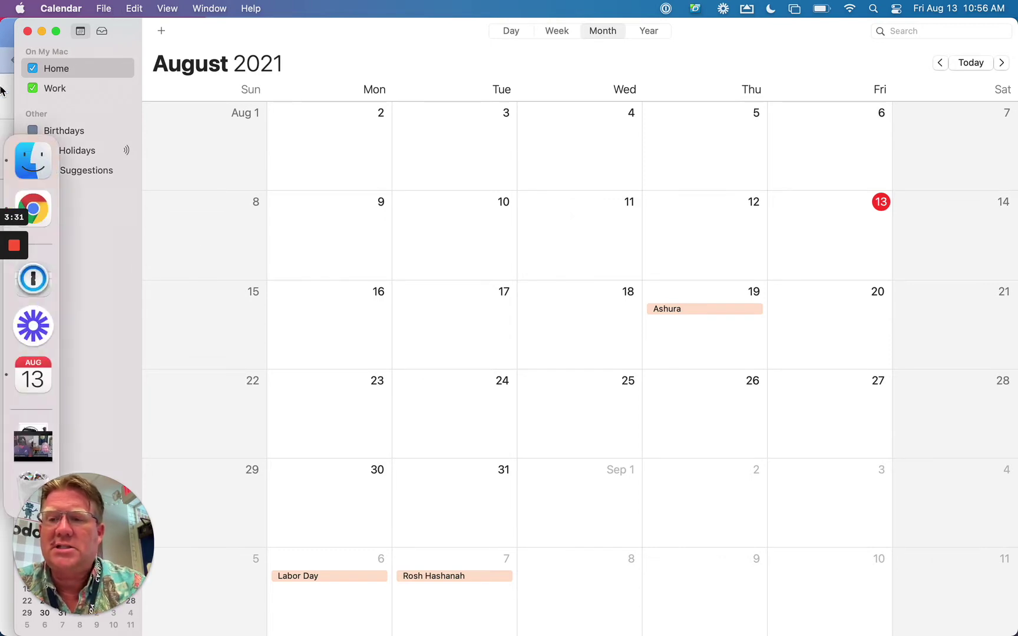
left_click(56, 211)
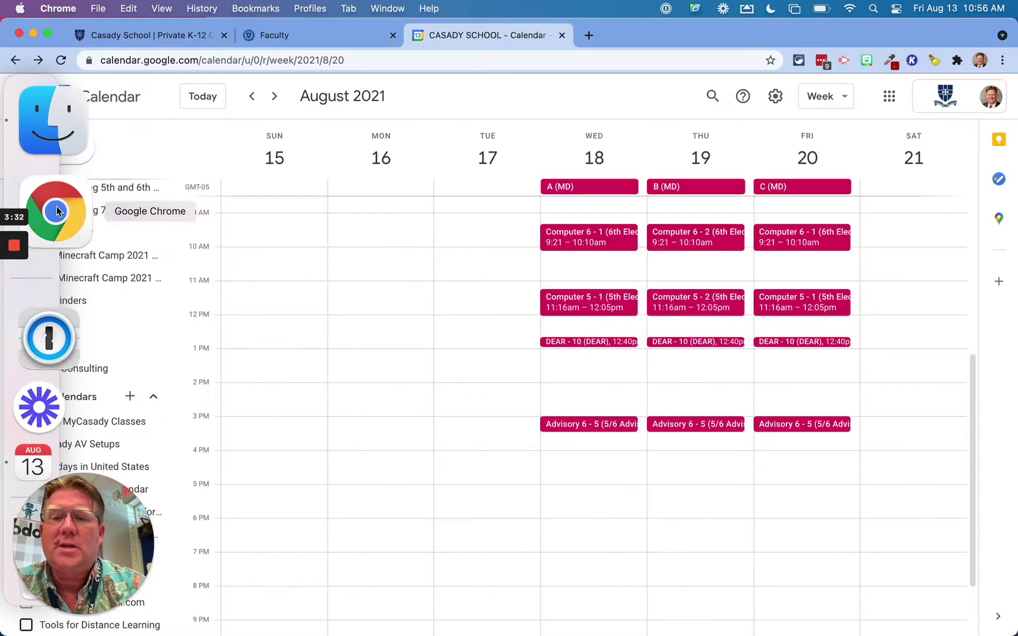
left_click(294, 42)
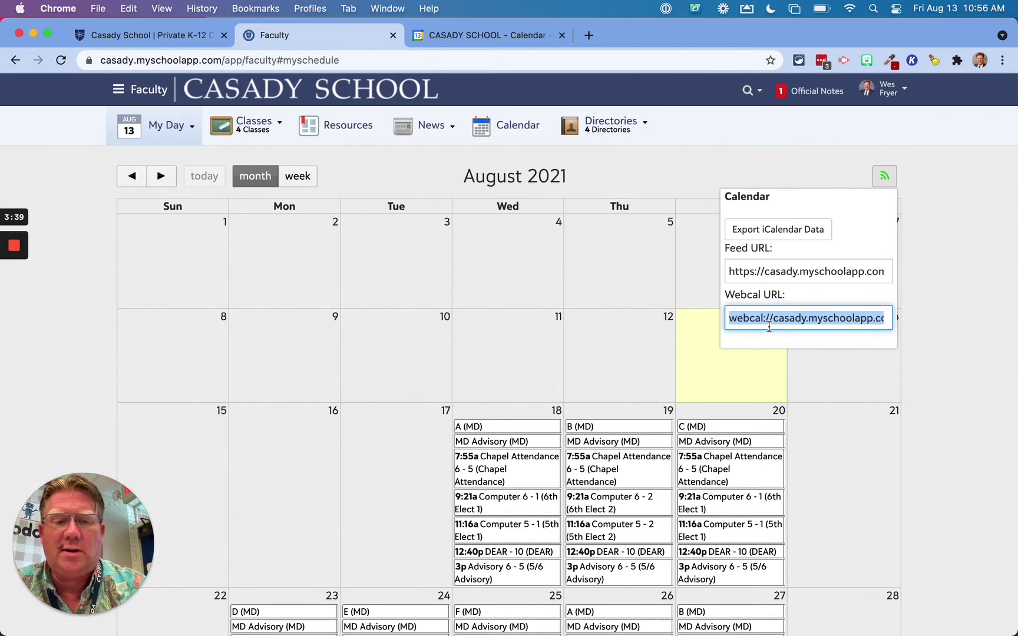
mouse_move(3, 366)
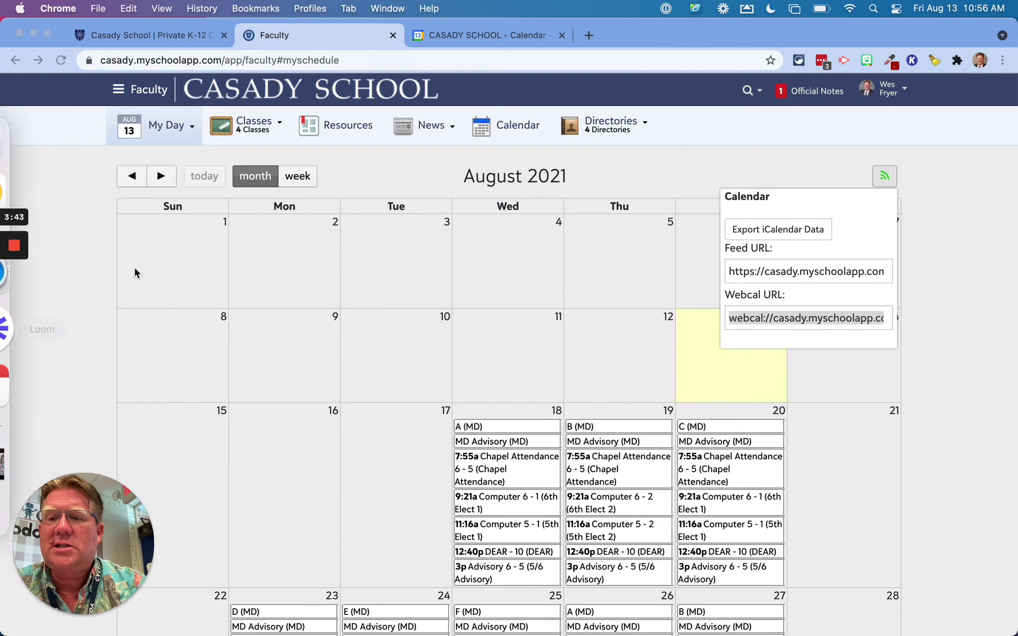
Force quit the unresponsive Calendar app and close the Force Quit window
key("cmd+alt+Escape")
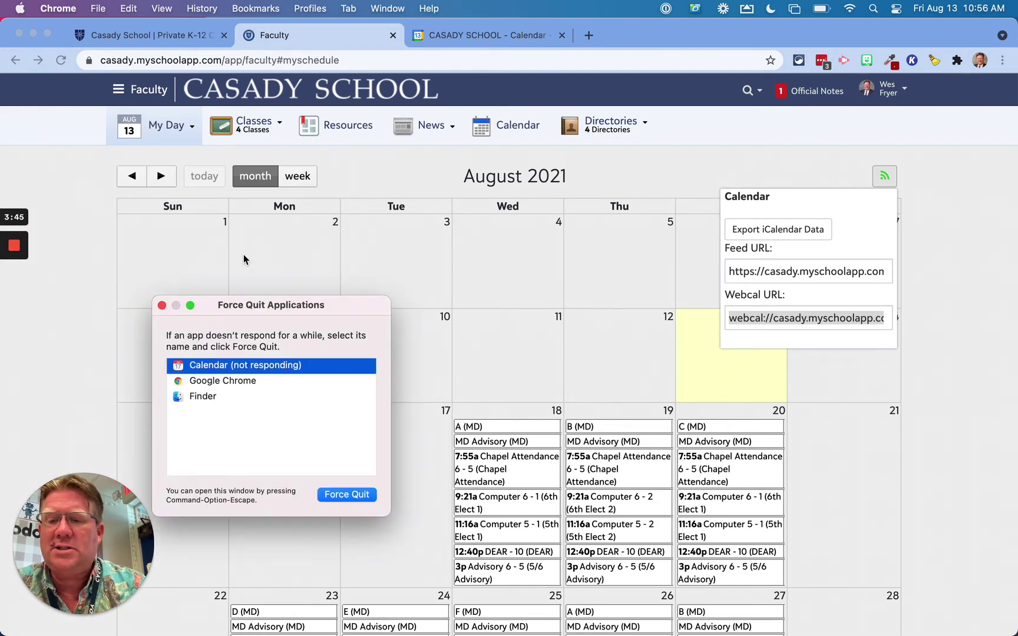
left_click(347, 495)
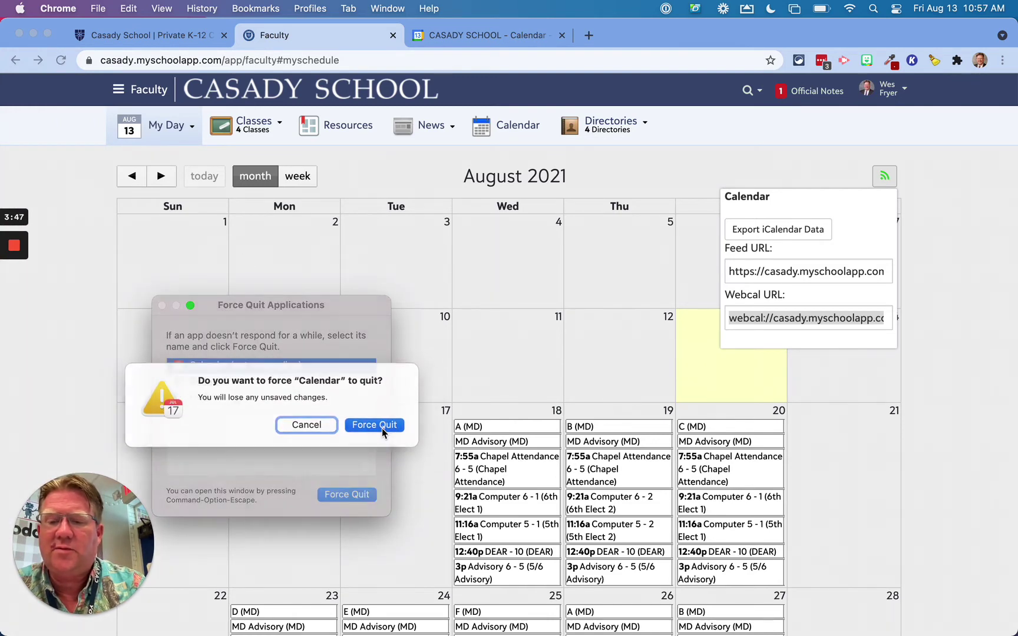
left_click(380, 428)
left_click(163, 305)
Relaunch Calendar and paste the school feed URL into a new calendar subscription
key("super+space")
type("calendar")
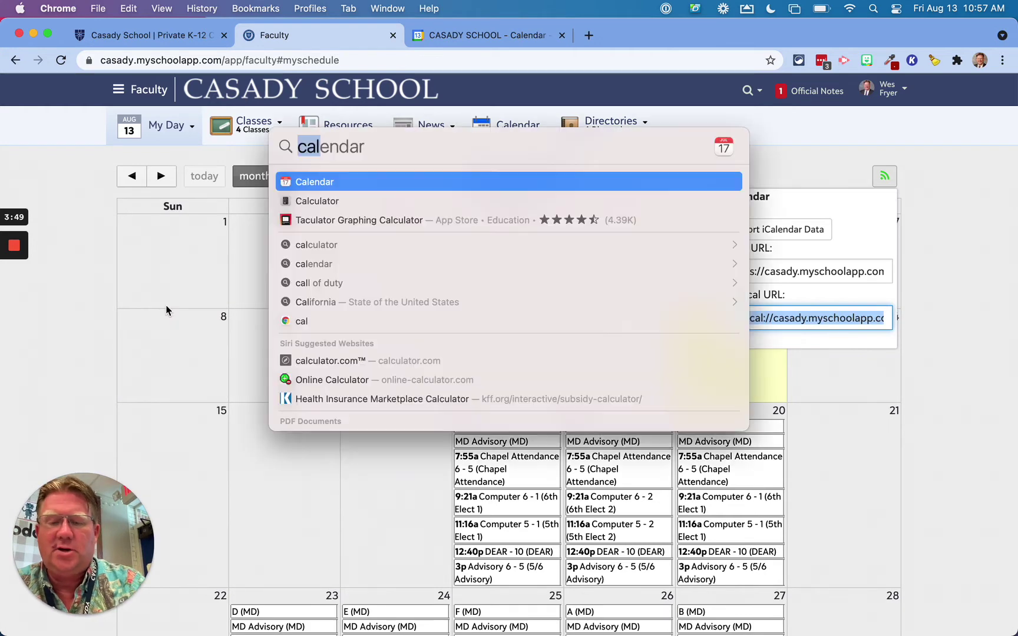
key("Return")
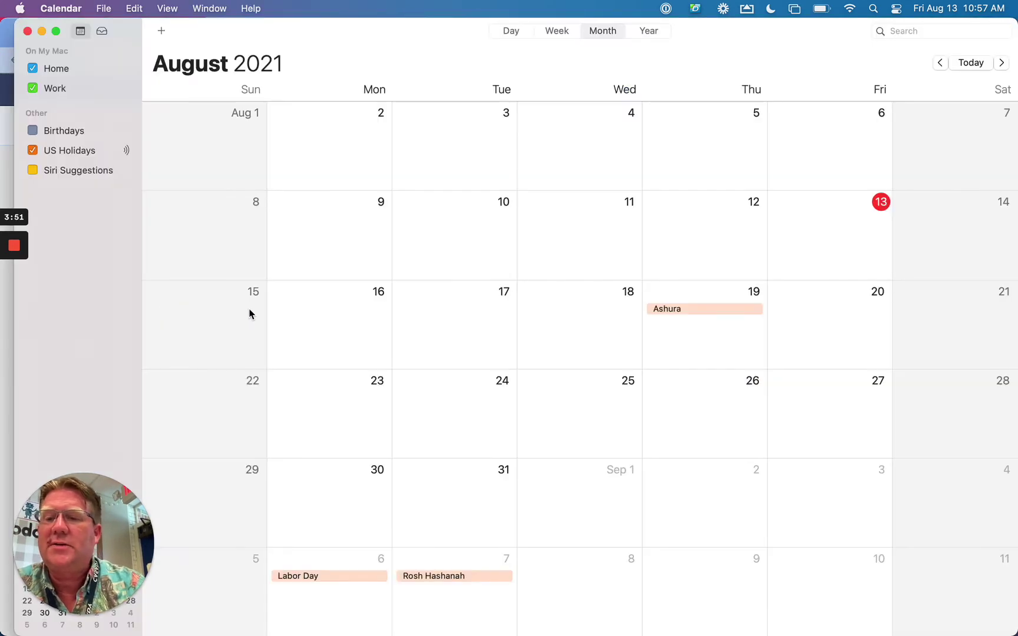
left_click(108, 8)
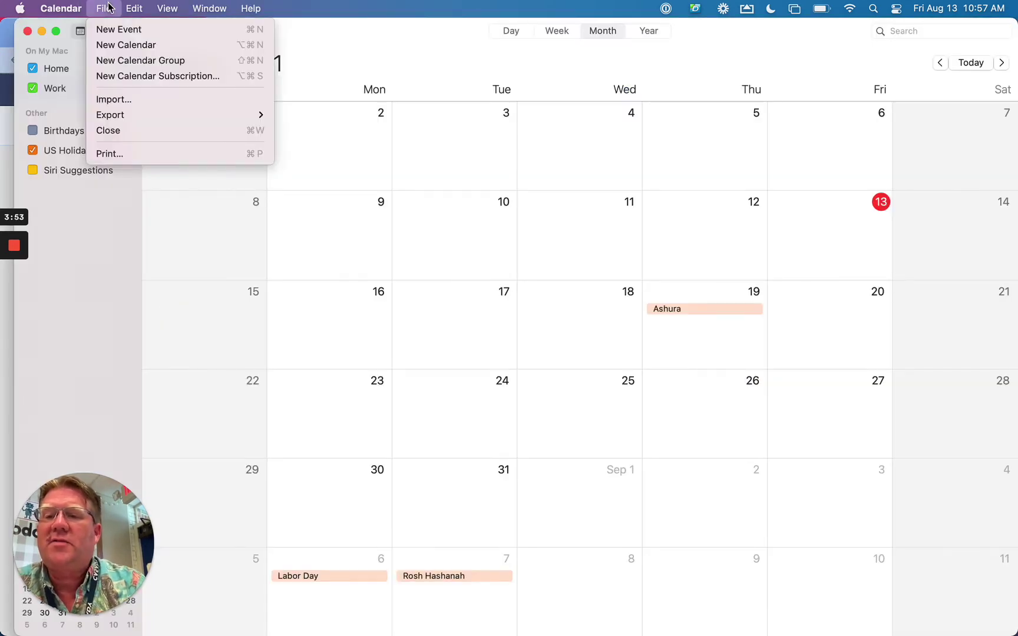
left_click(152, 86)
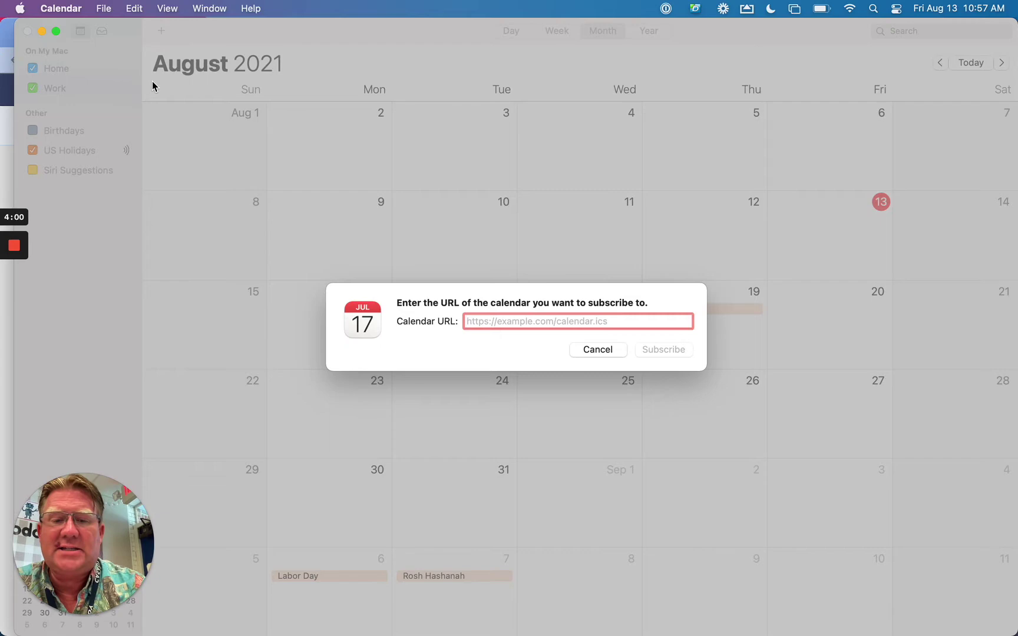
key("super+v")
Subscribe and name the calendar with the owner's name plus 'MyCasady Classes', stored On My Mac
left_click(681, 351)
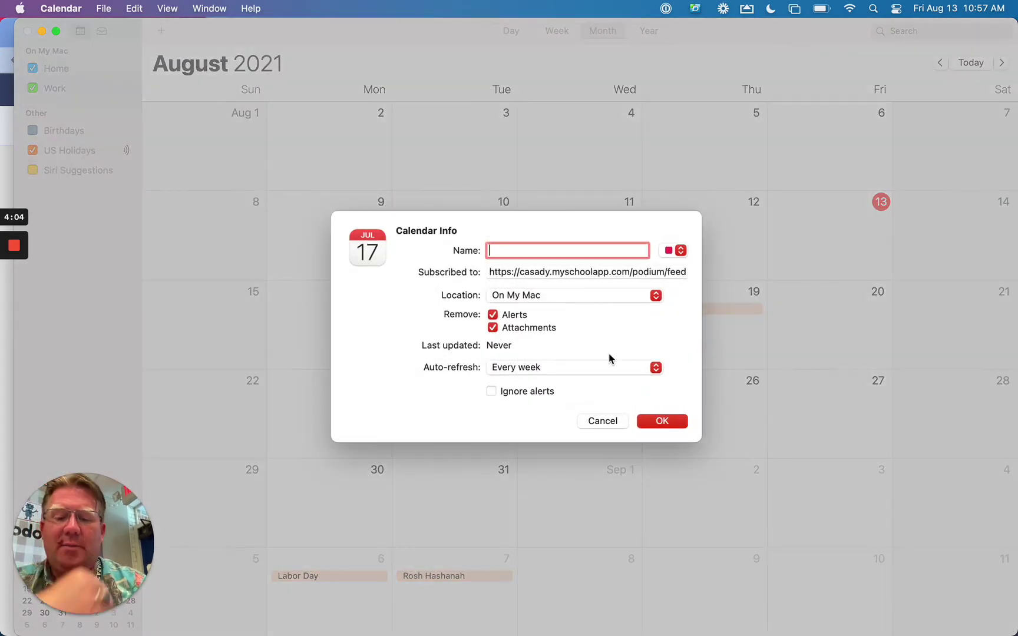
type("Wes")
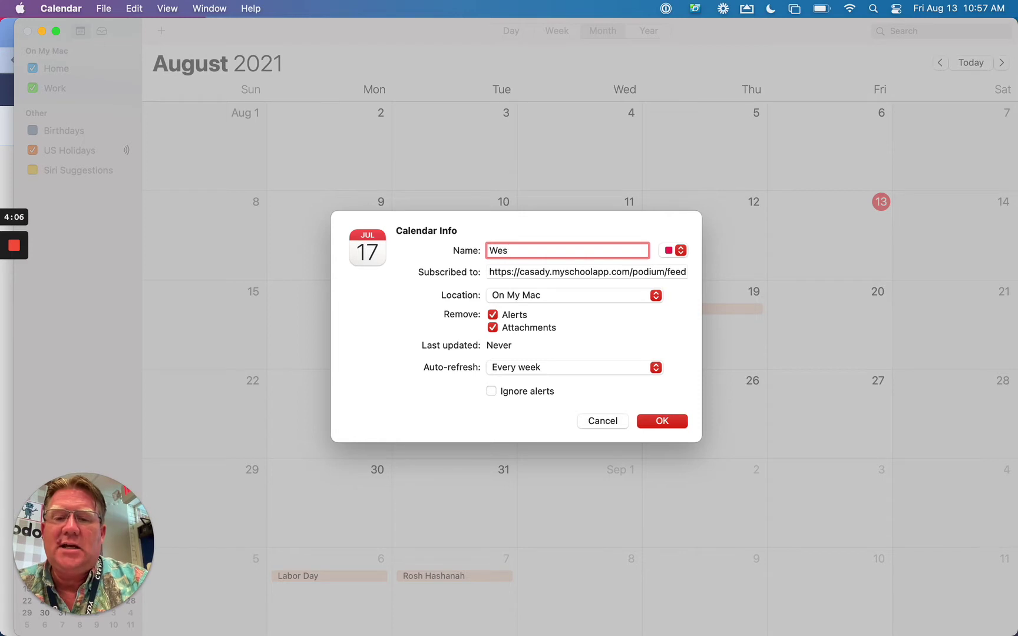
type("' MyCasady ")
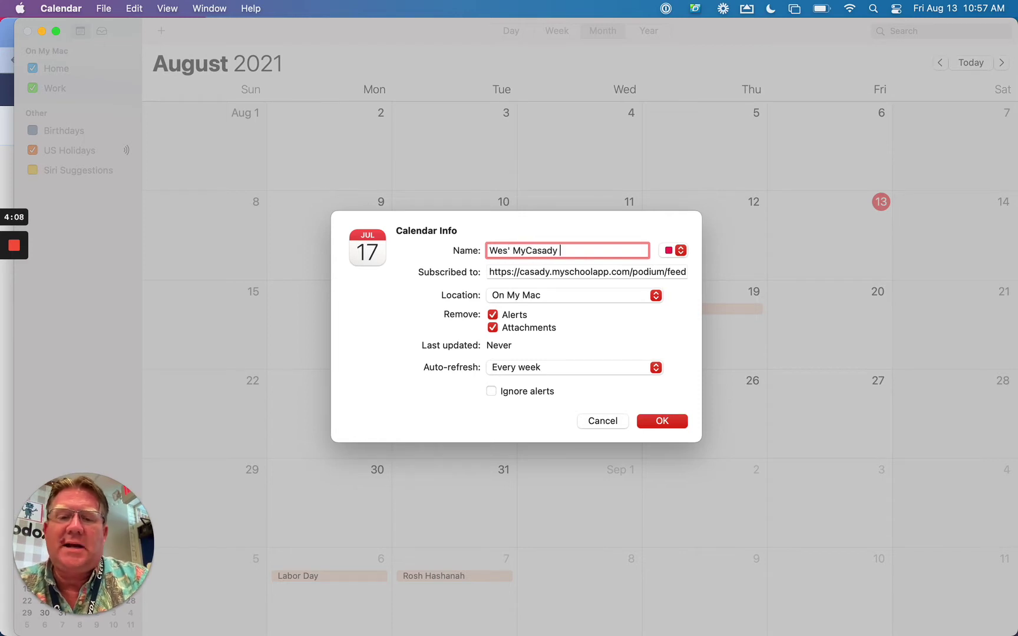
type("Event")
key("BackSpace")
key("BackSpace")
key("BackSpace")
key("BackSpace")
key("BackSpace")
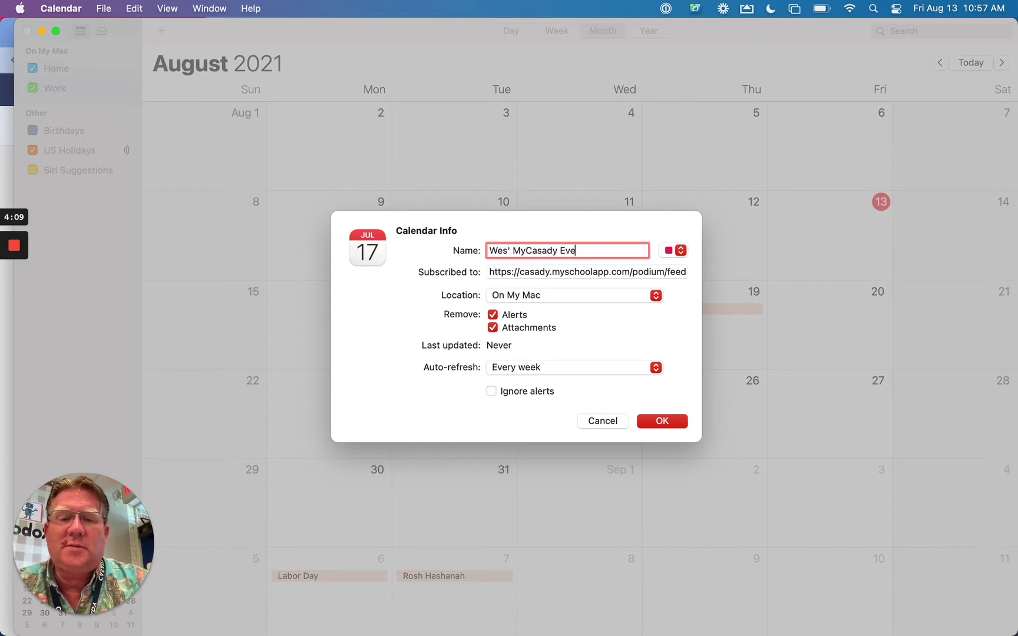
type("Classes")
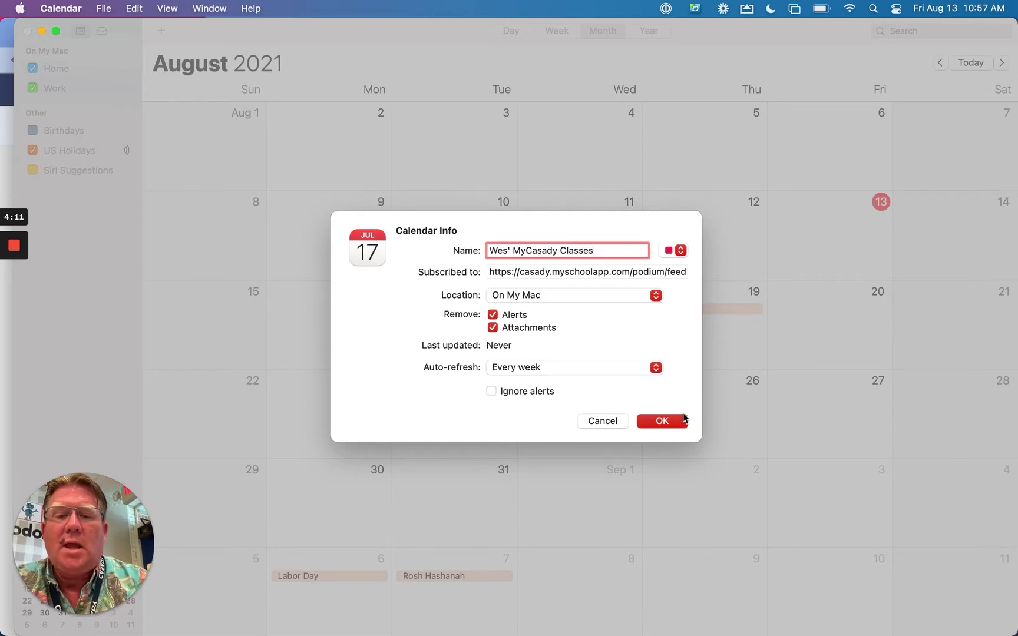
left_click(605, 297)
left_click(655, 310)
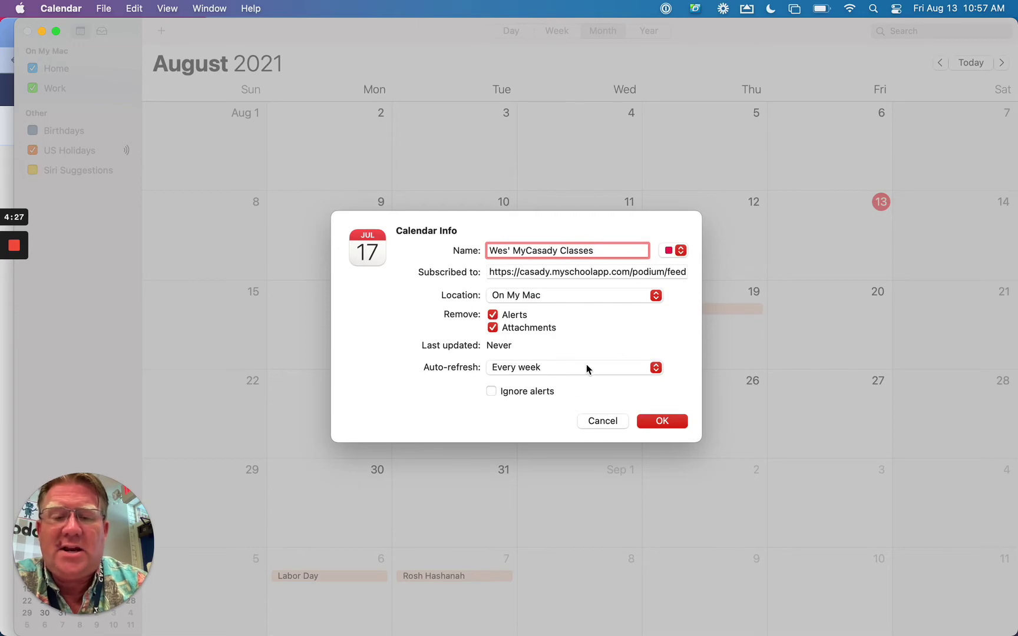
Save the MyCasady subscription and select all its August class events from the 18th
left_click(662, 422)
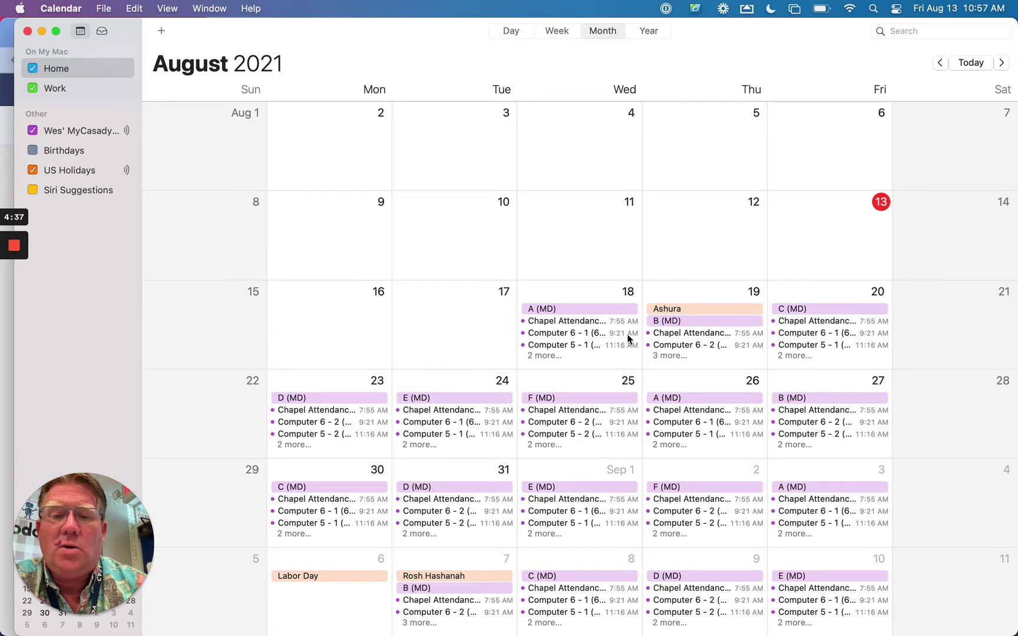
left_click(587, 312)
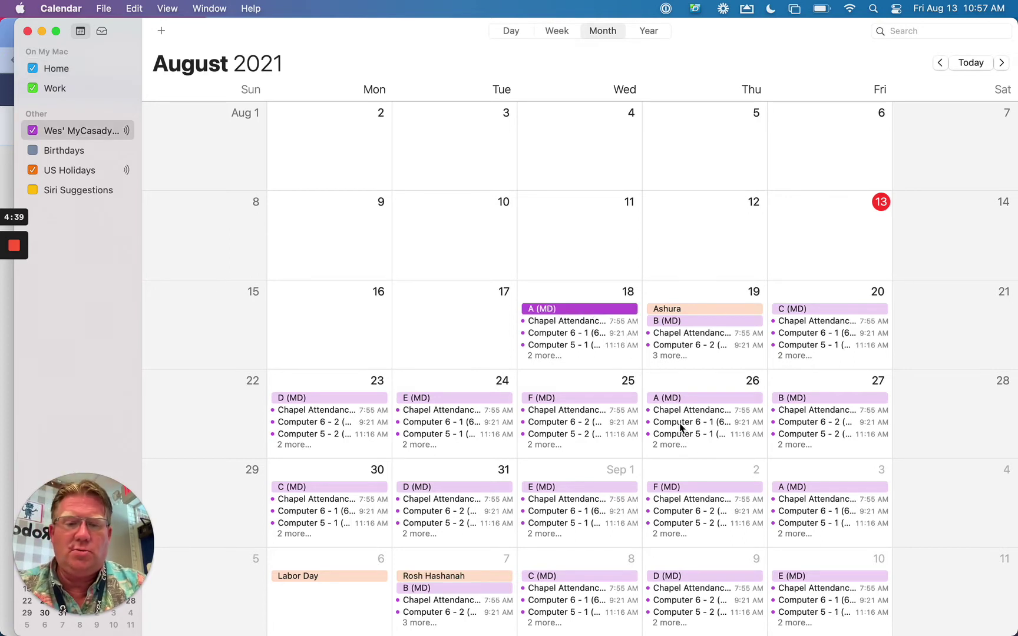
left_click(701, 434)
left_click(564, 323)
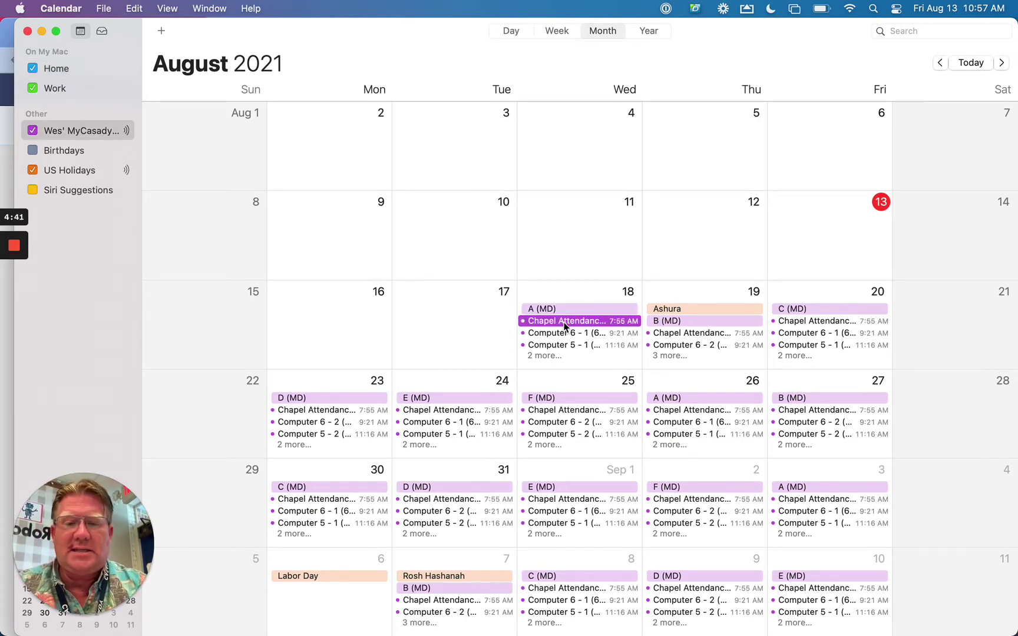
key("super+a")
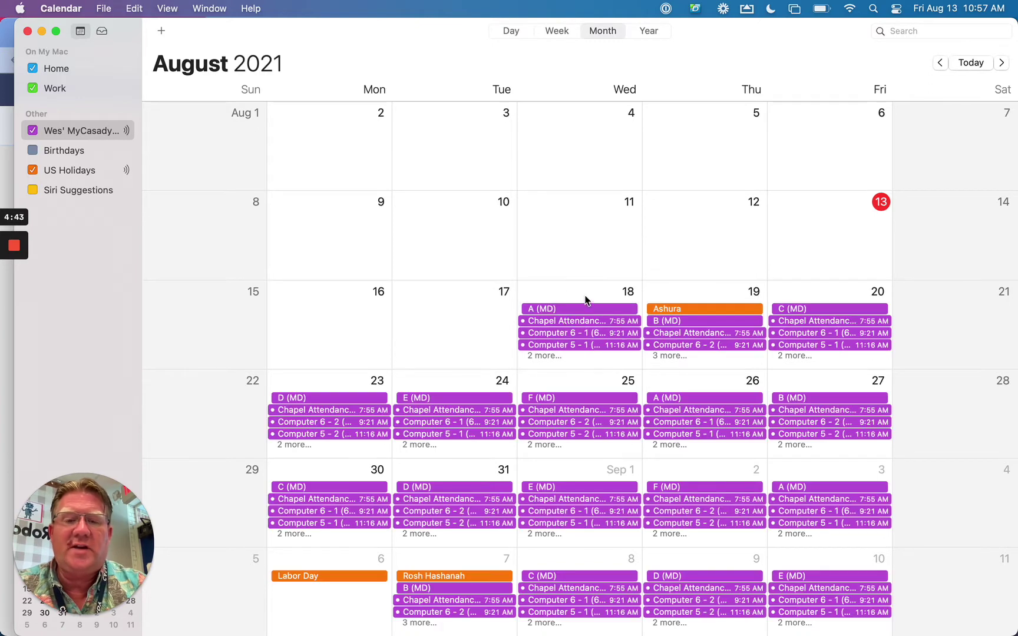
Select the August 18 class events individually, then select every August event
left_click(561, 295)
left_click(561, 310)
left_click(561, 326)
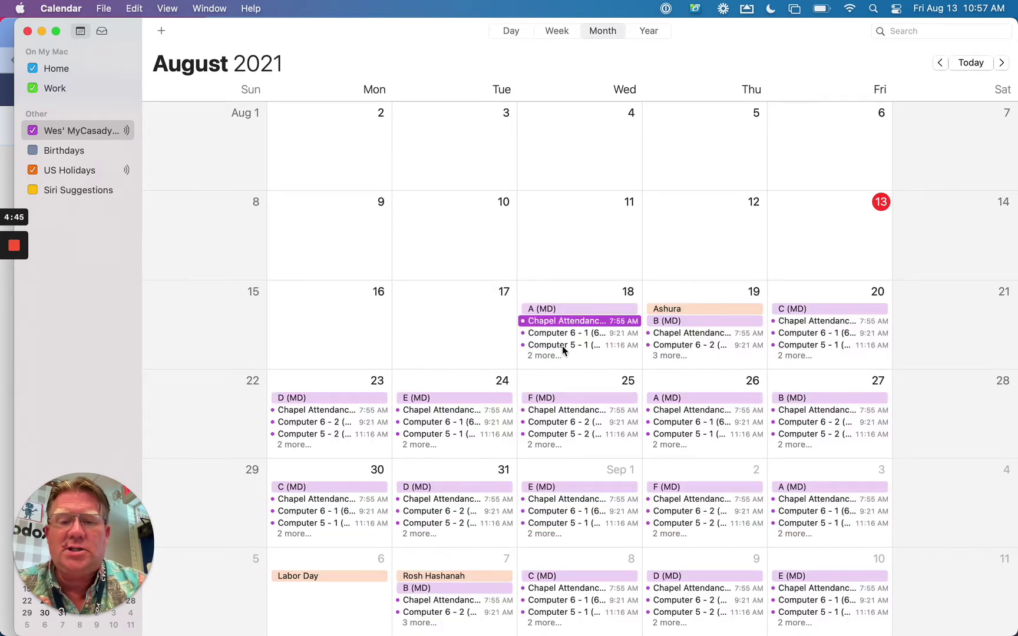
left_click(562, 346)
left_click(561, 309)
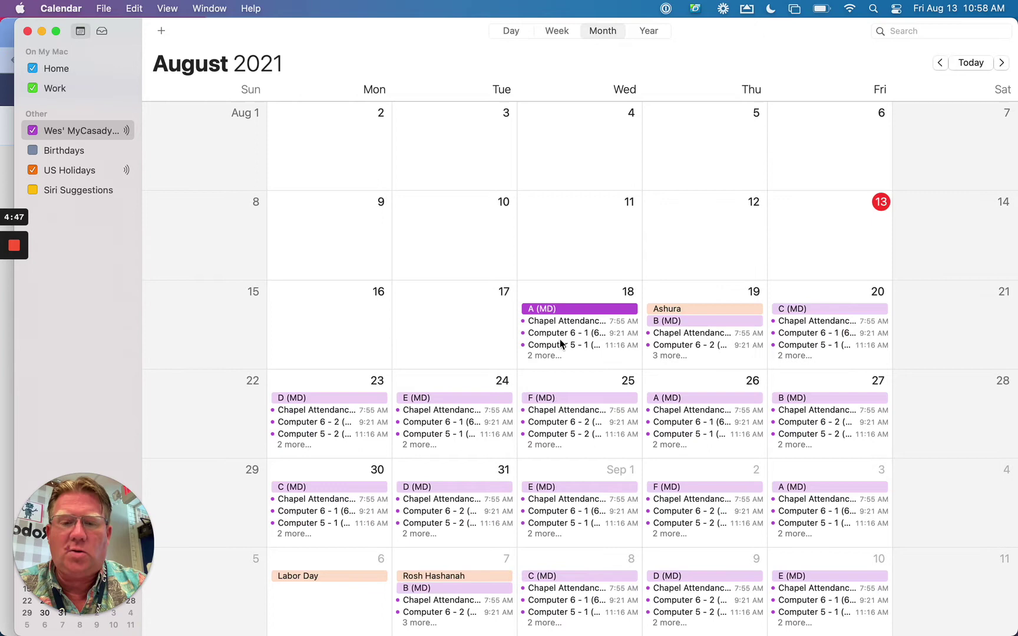
left_click(563, 345, "super")
left_click(564, 323, "super")
left_click(553, 309)
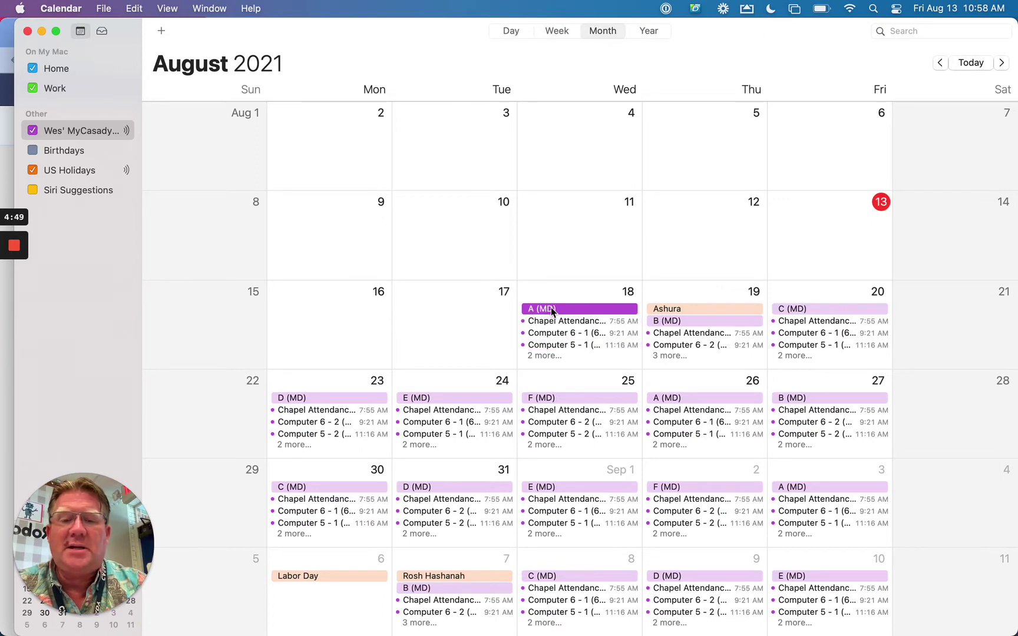
key("super+a")
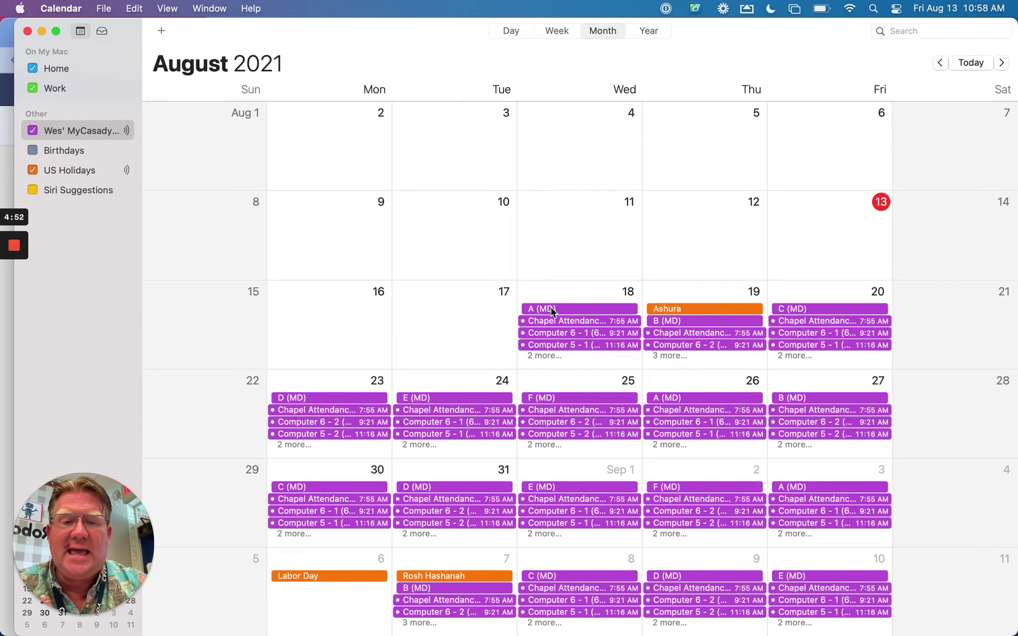
Advance to September and October 2021, selecting all events in each month
left_click(1003, 64)
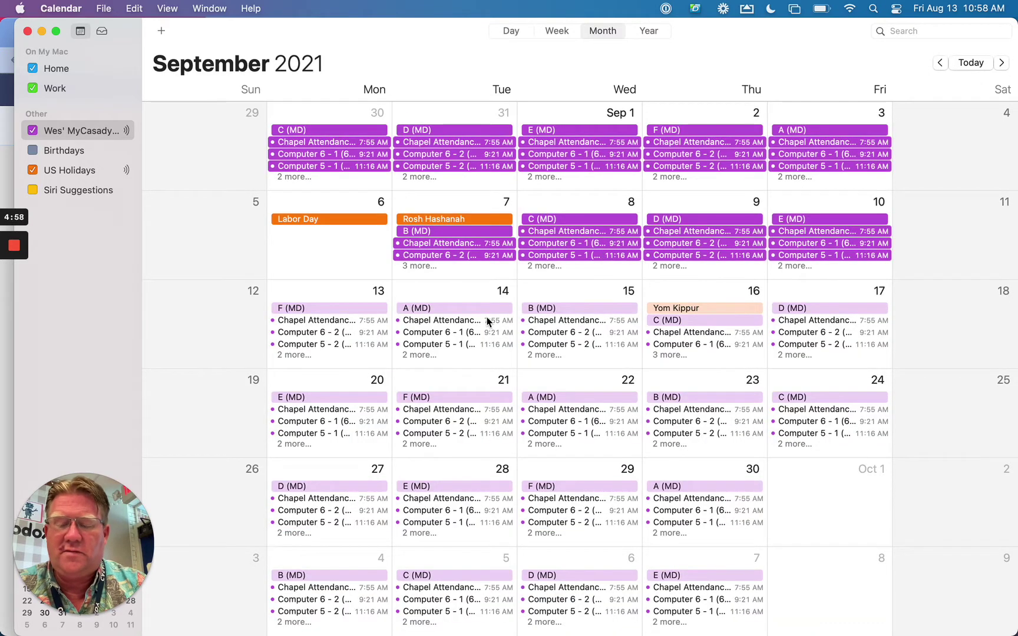
key("super+a")
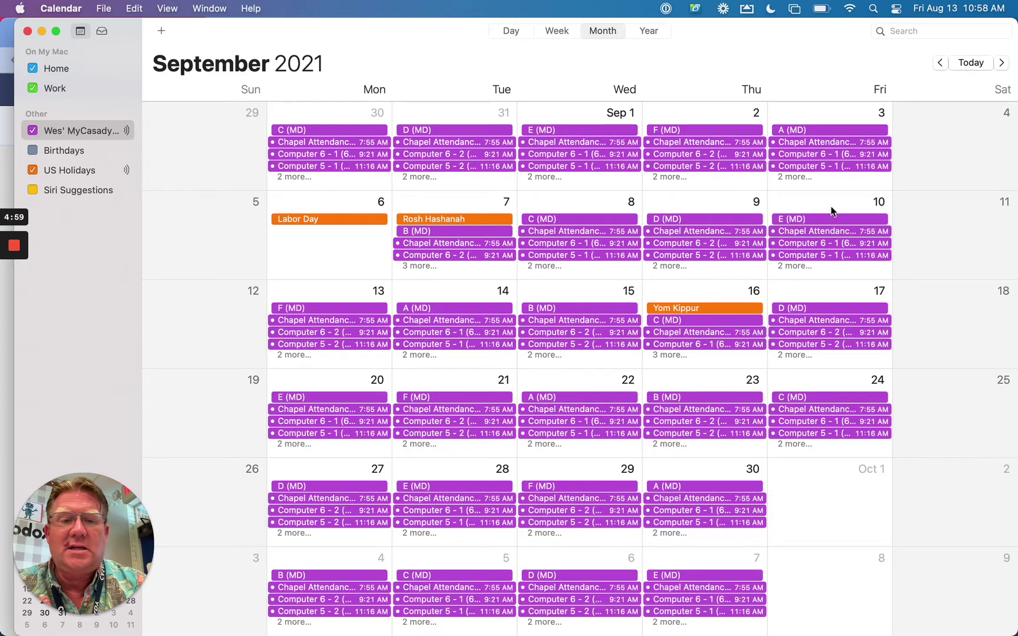
left_click(1002, 64)
key("super+a")
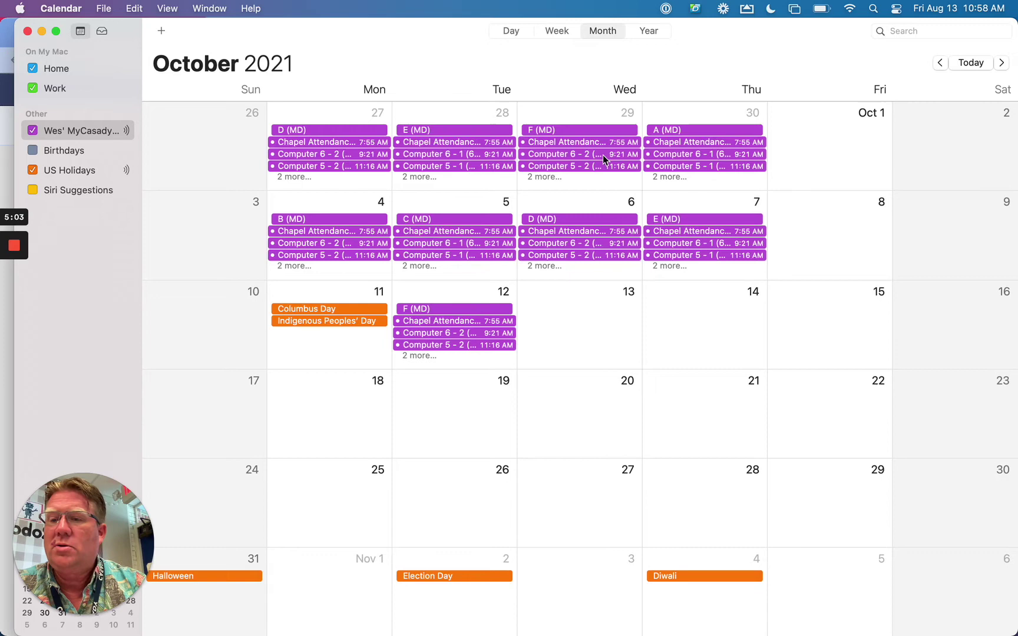
Hide the US Holidays calendar, return to August, and select all August events
left_click(33, 170)
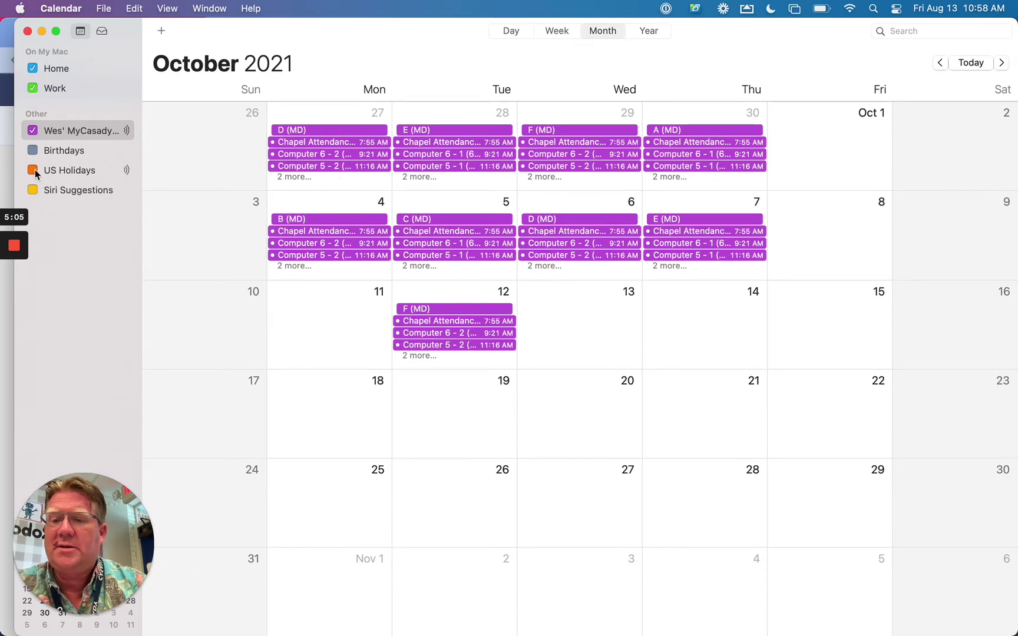
left_click(327, 289)
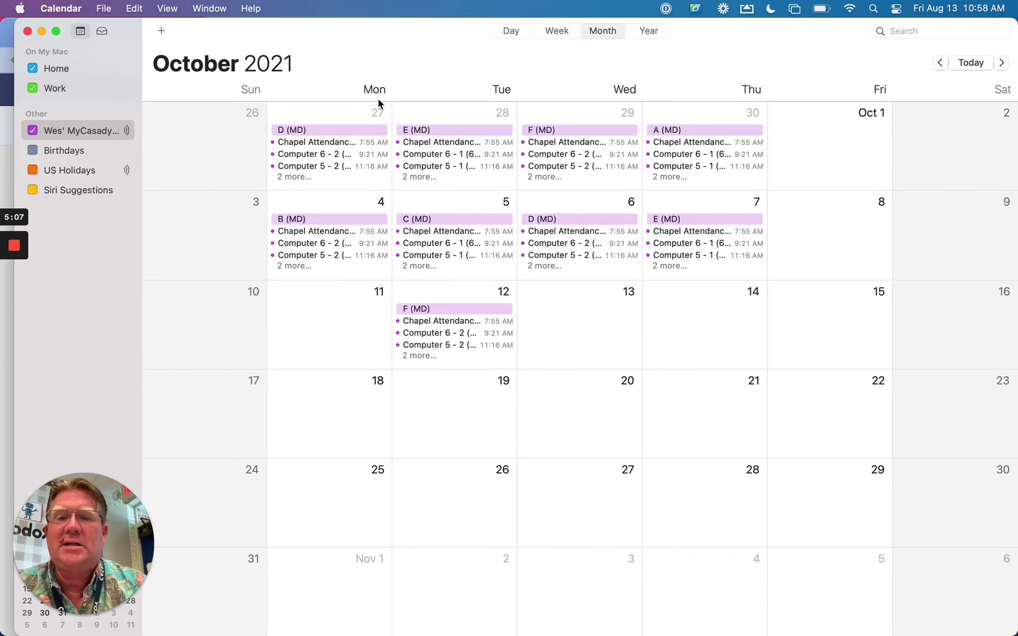
left_click(976, 63)
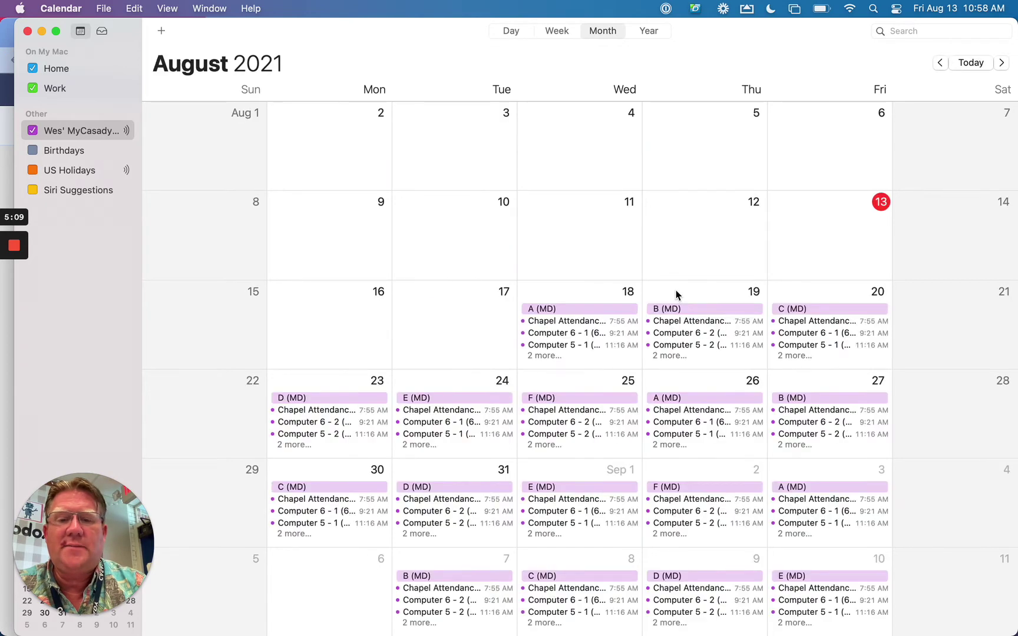
left_click(554, 311)
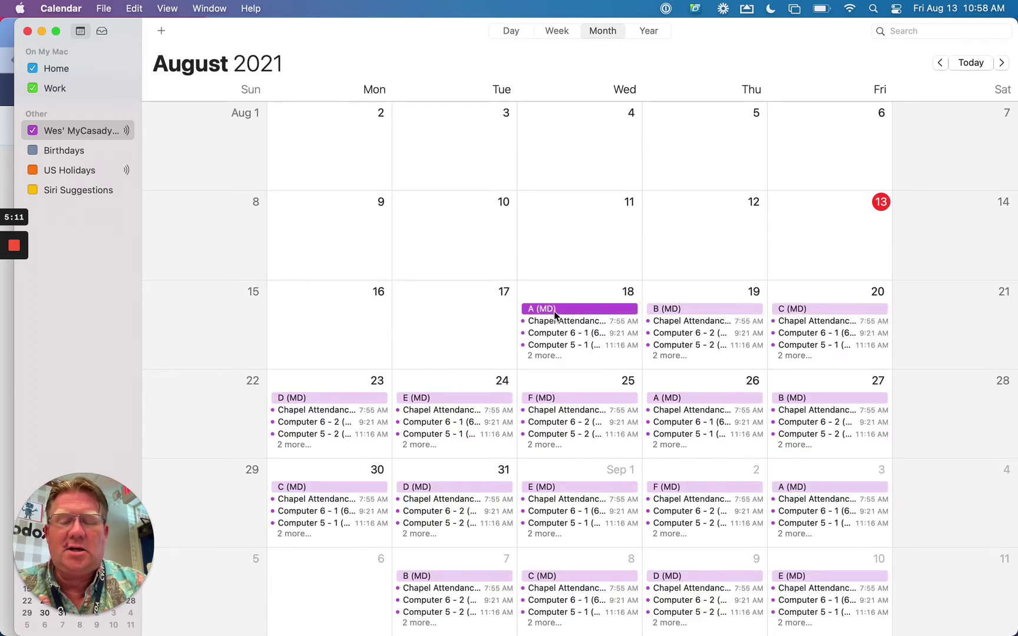
key("super+a")
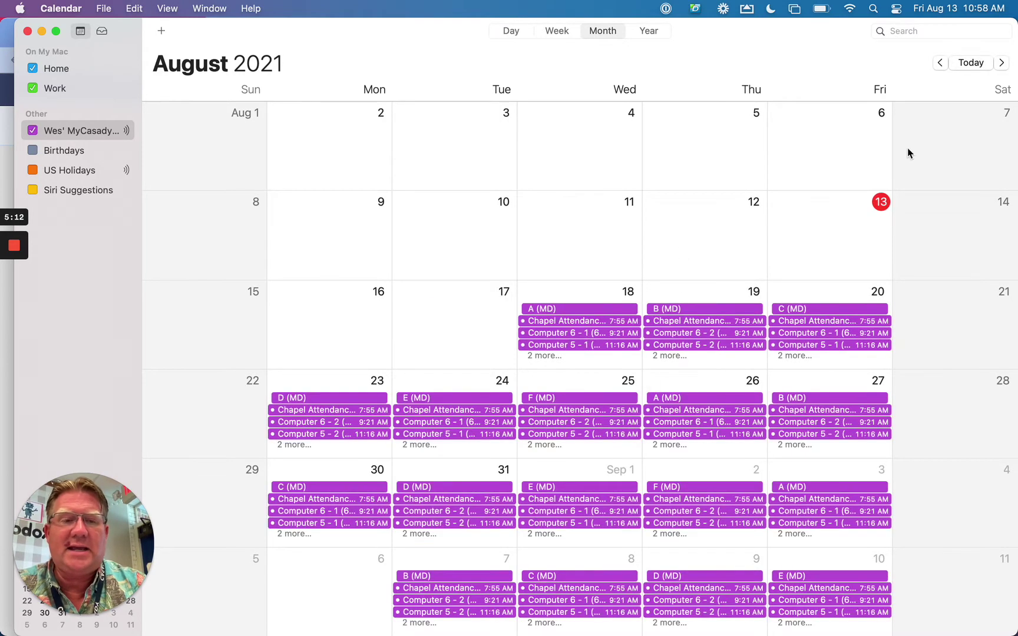
Step through September and October 2021, selecting events through October 12
left_click(1001, 64)
key("super+c")
left_click(1002, 64)
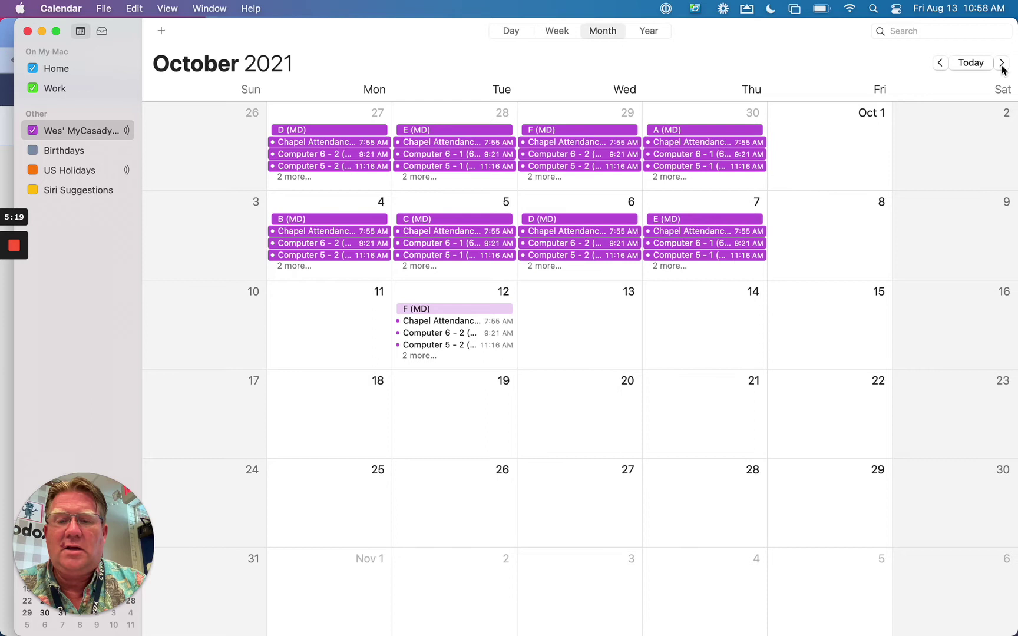
key("super+a")
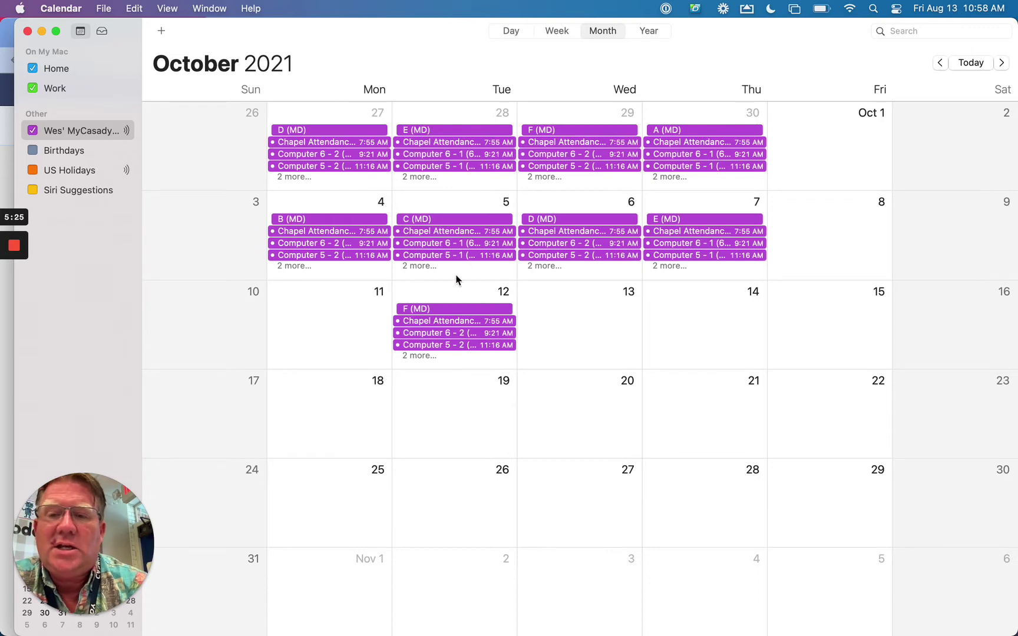
Scroll through the month view, reselecting all events to include the later weeks
scroll(462, 309, "up", 2)
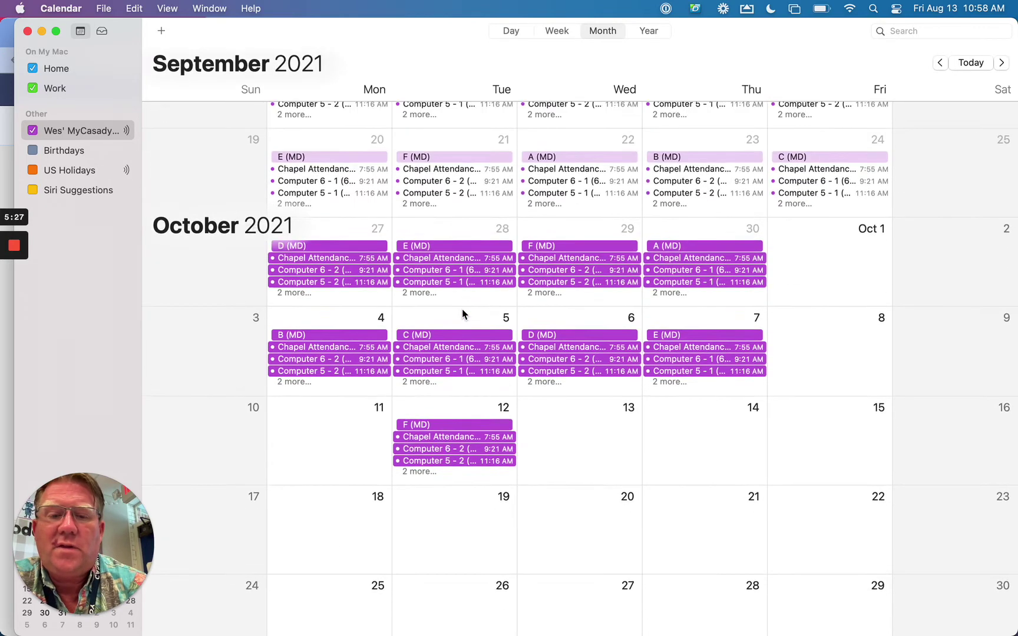
scroll(462, 309, "up", 5)
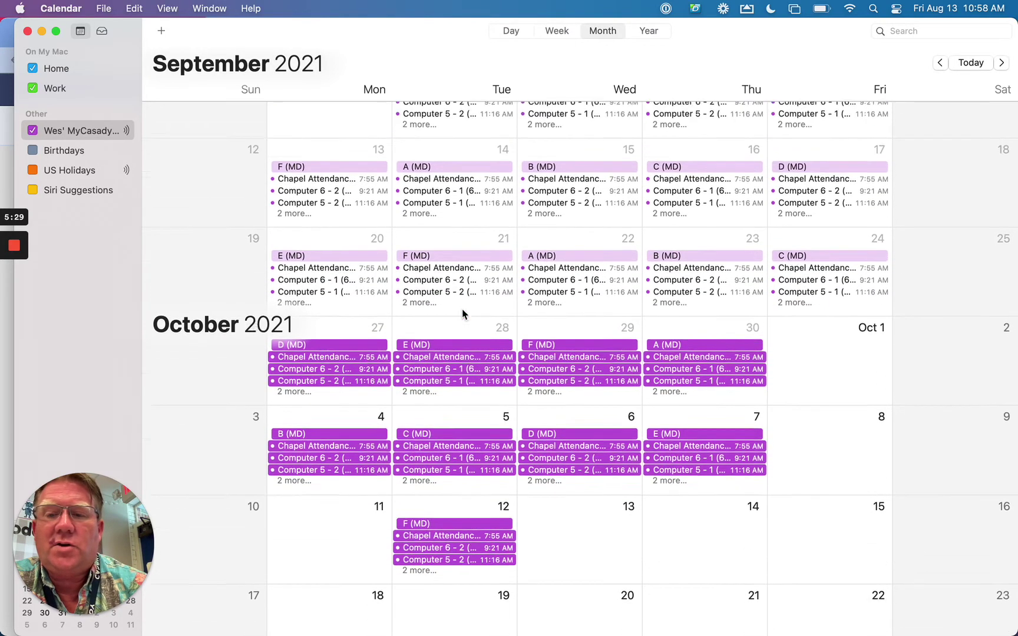
scroll(462, 313, "up", 10)
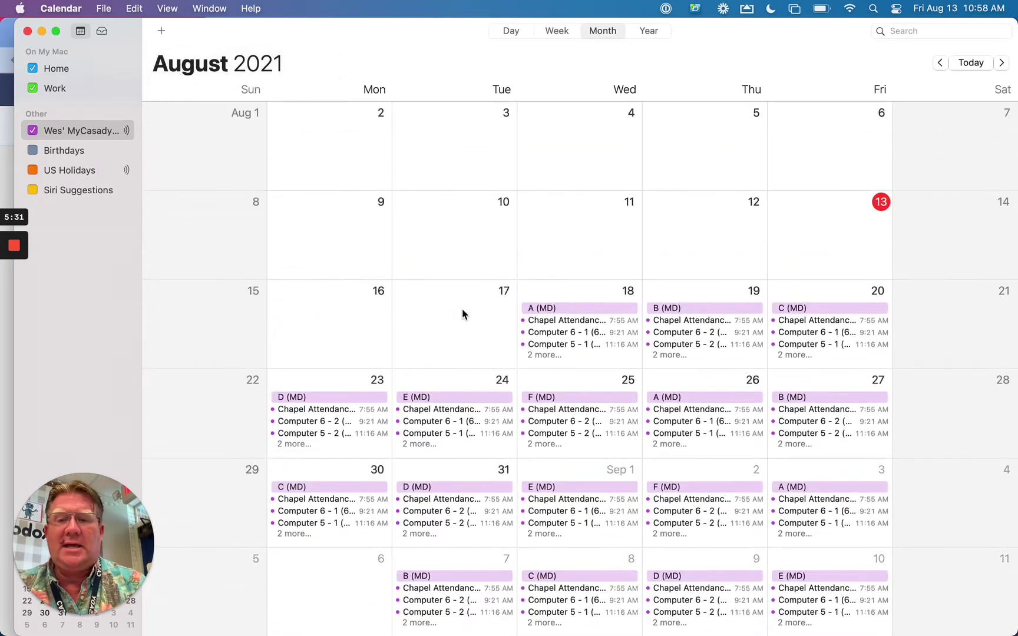
scroll(462, 314, "down", 5)
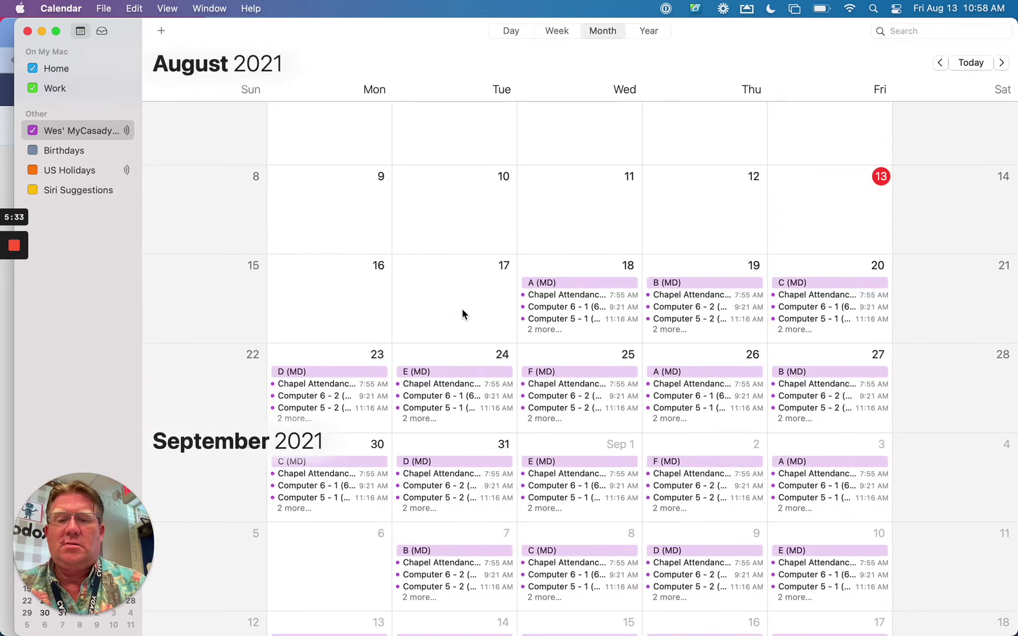
key("super+a")
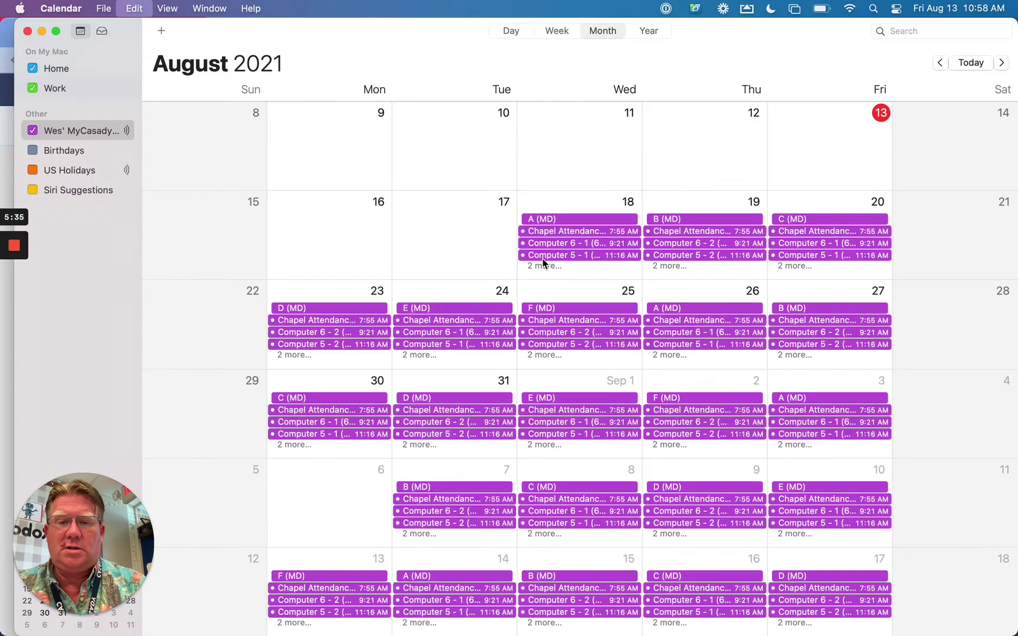
scroll(571, 292, "down", 5)
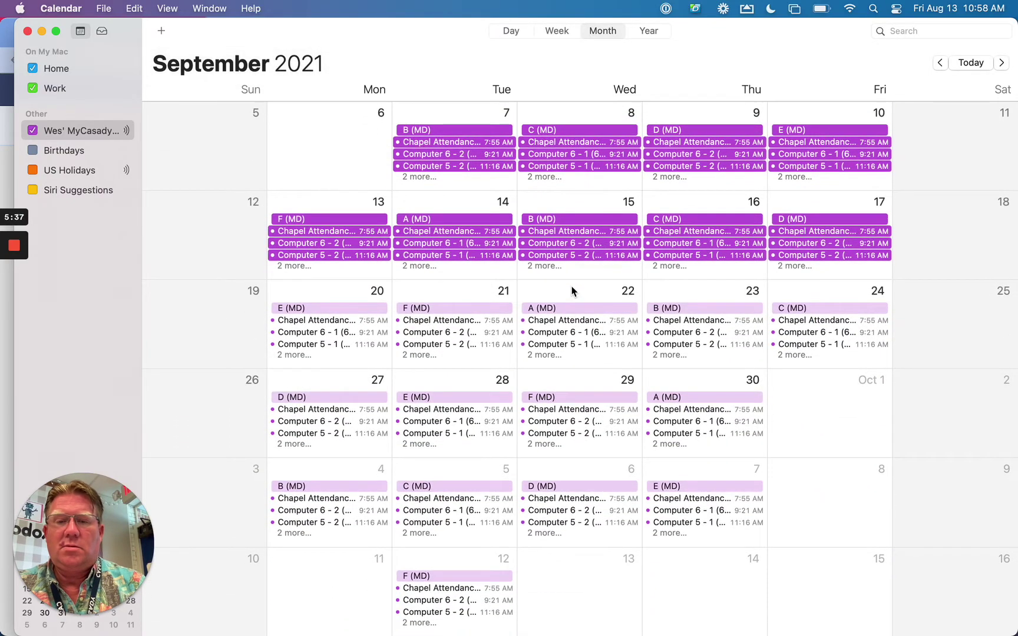
key("super+a")
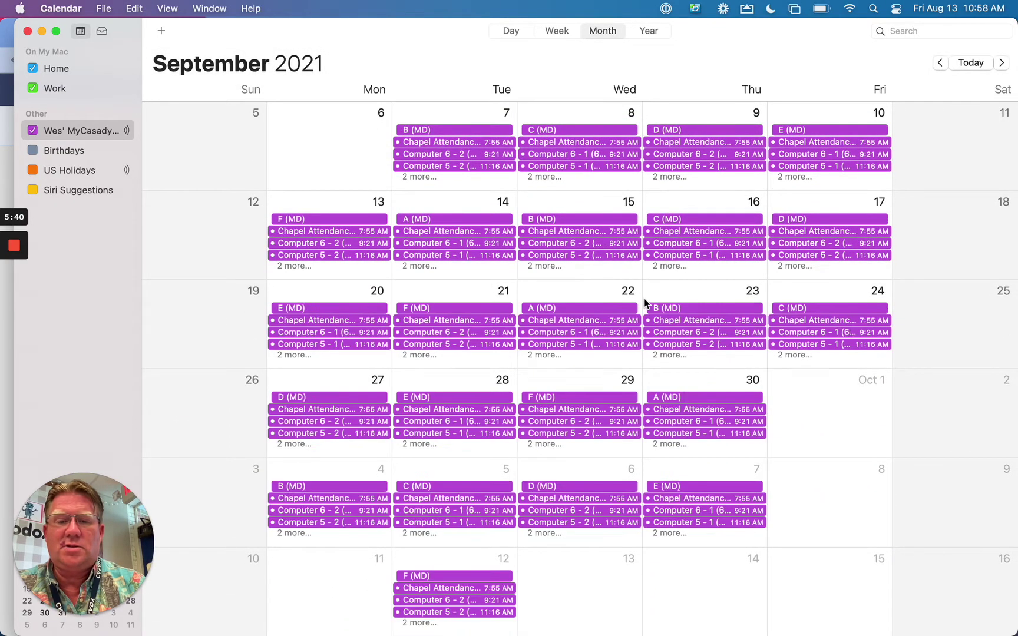
scroll(645, 300, "up", 5)
scroll(645, 298, "down", 2)
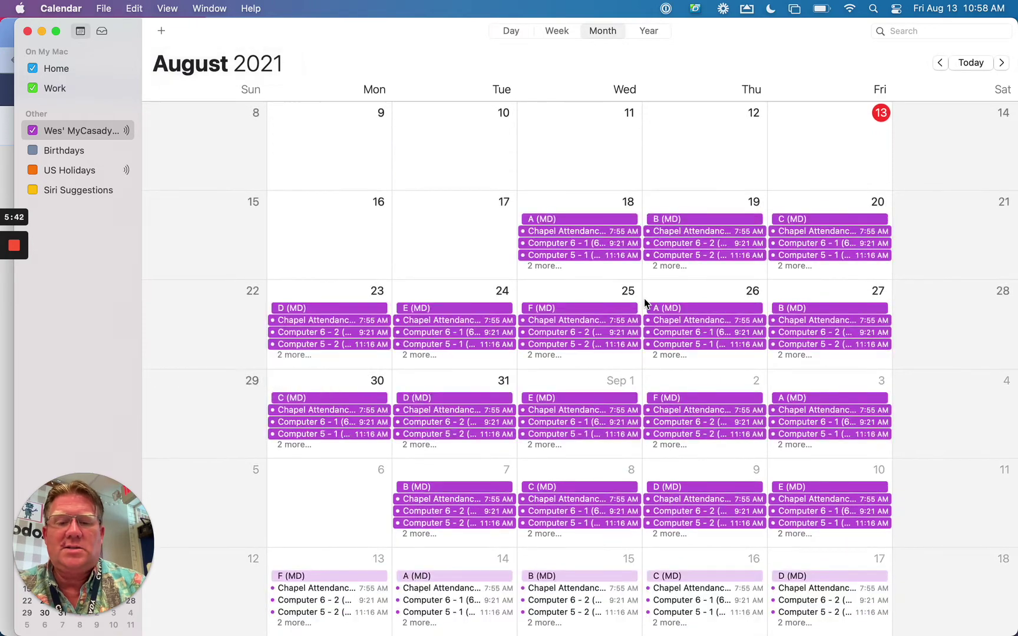
scroll(645, 298, "down", 3)
scroll(645, 298, "up", 3)
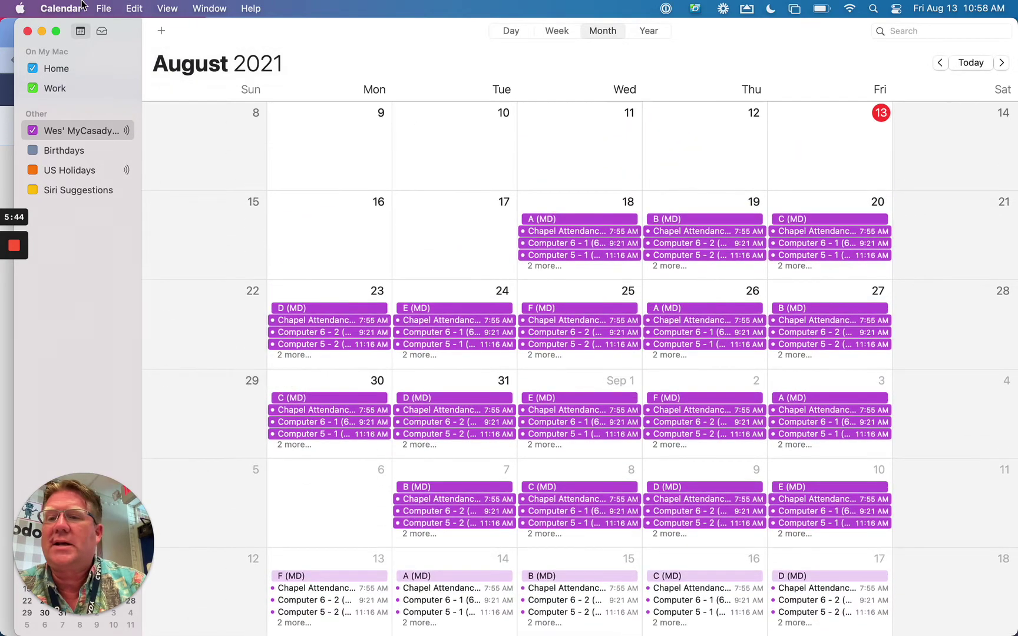
Select all events in the Apple Calendar month view
left_click(133, 8)
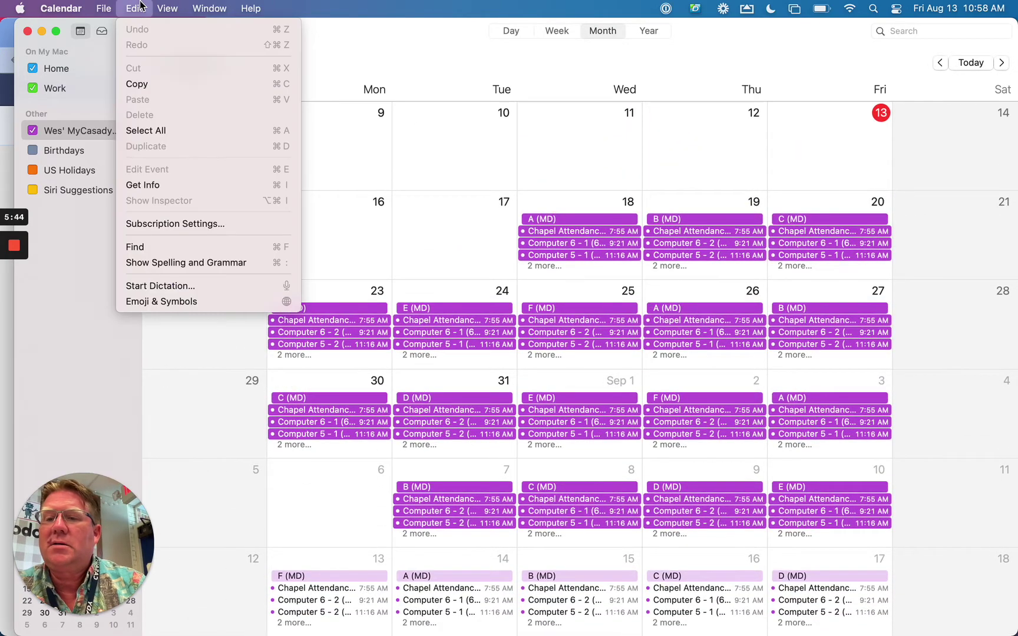
left_click(165, 132)
scroll(606, 335, "down", 6)
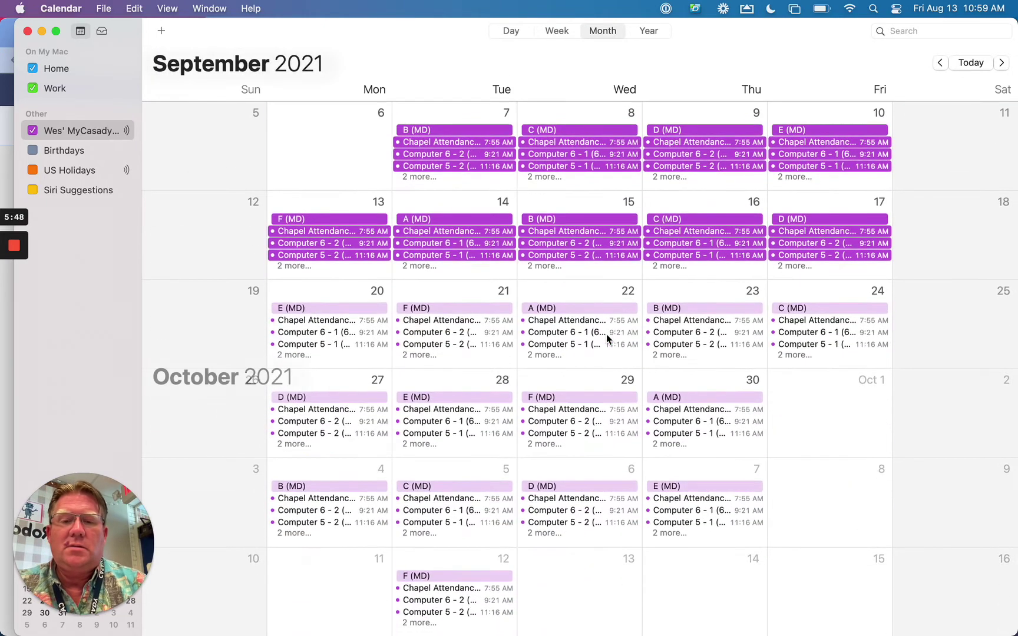
scroll(607, 341, "up", 2)
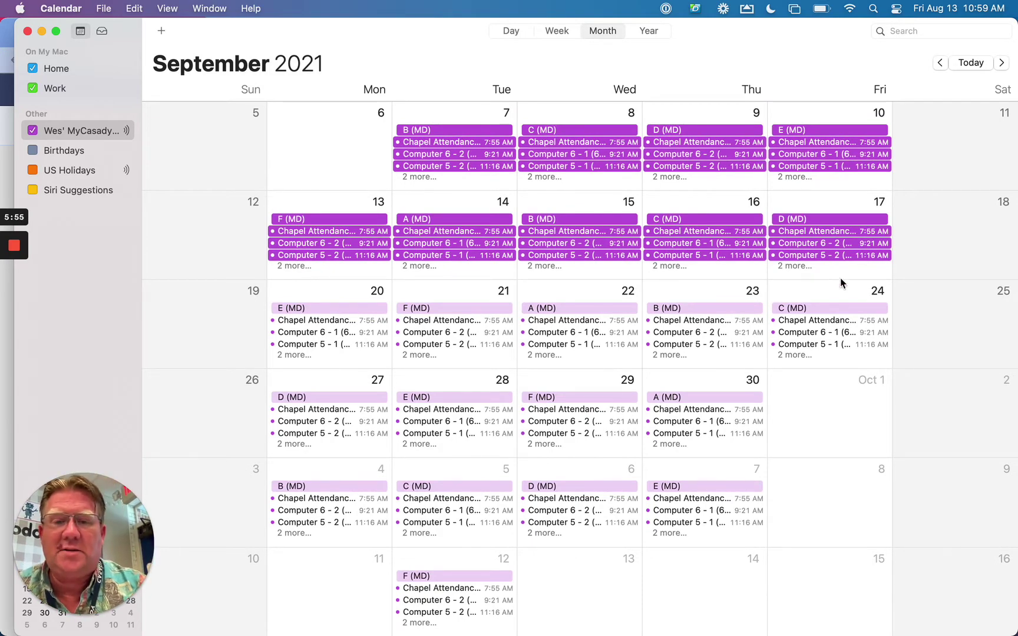
scroll(841, 281, "up", 3)
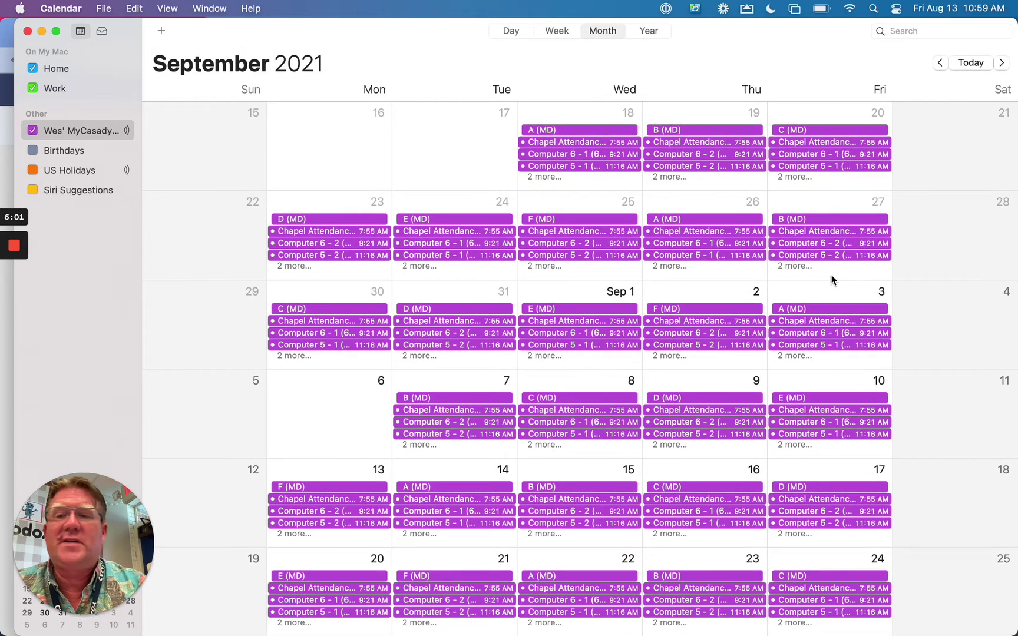
Make event text smaller so each day shows all five classes, including DEAR and Advisory
left_click(156, 6)
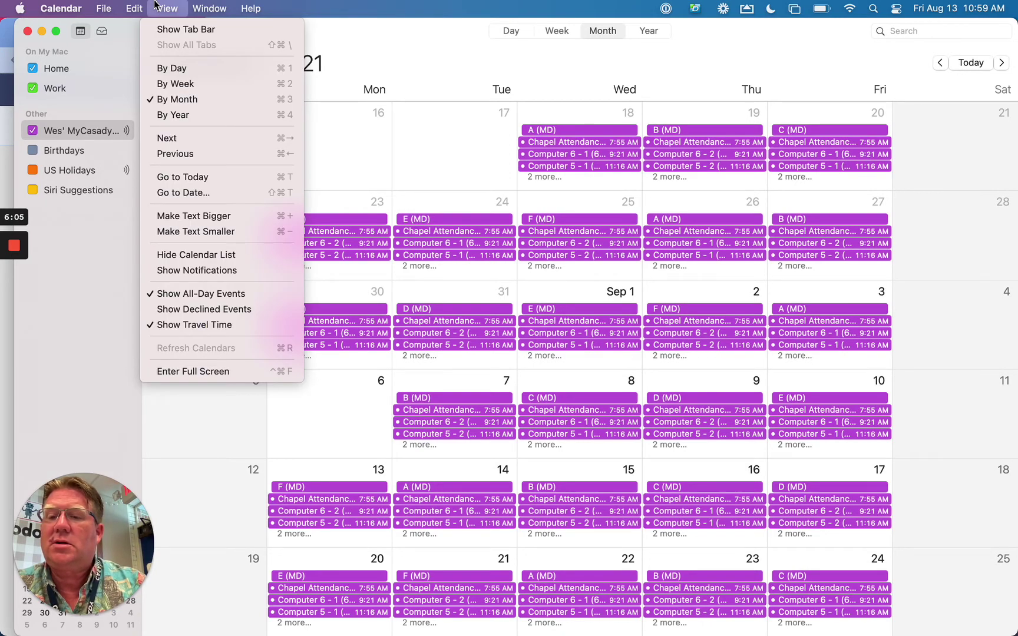
key("super+minus")
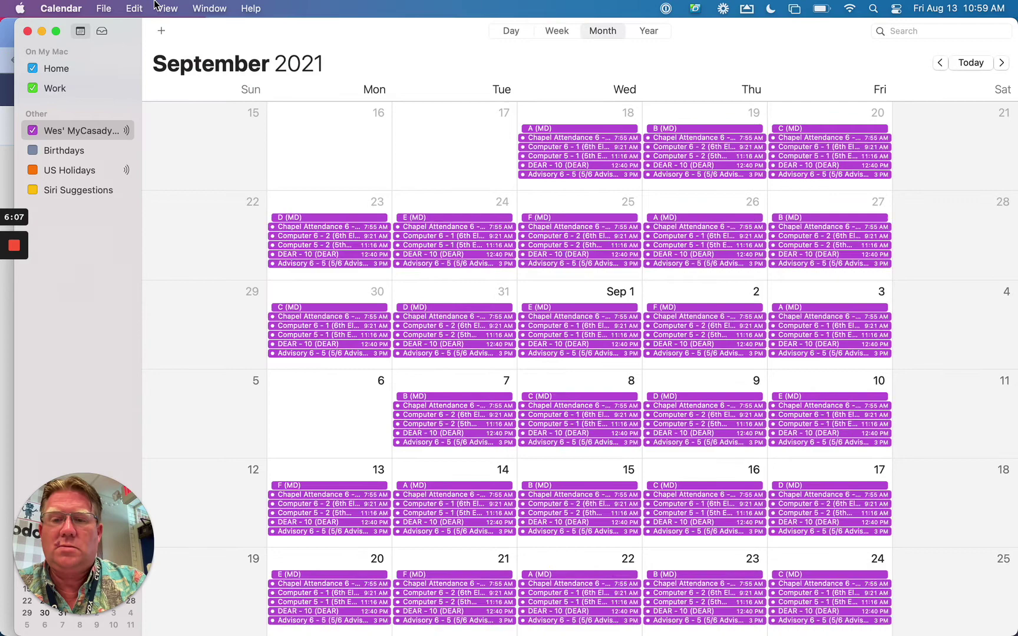
key("super+plus")
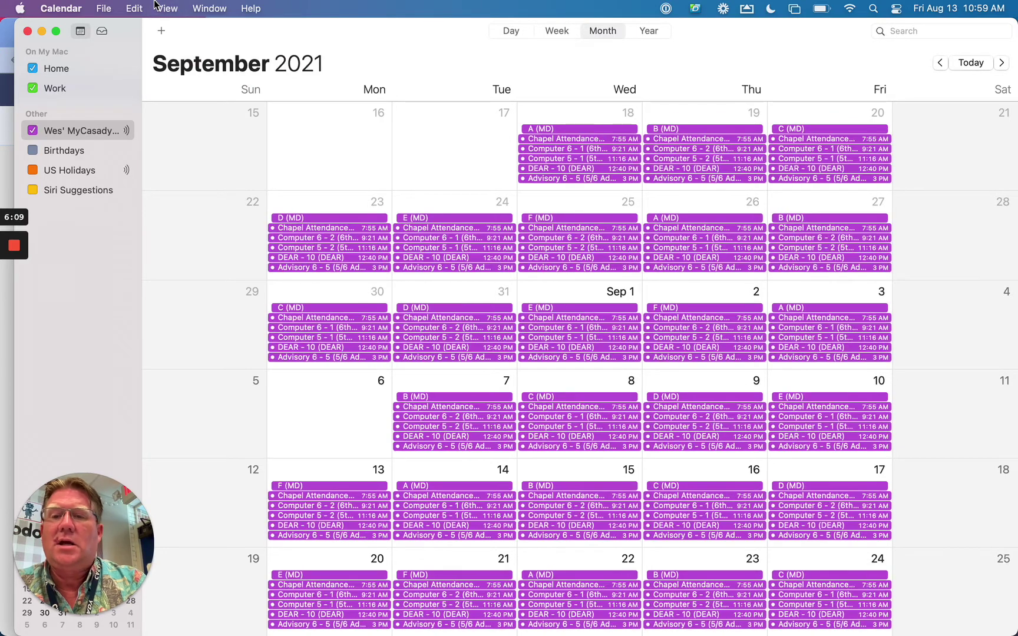
key("super+plus")
key("super+minus")
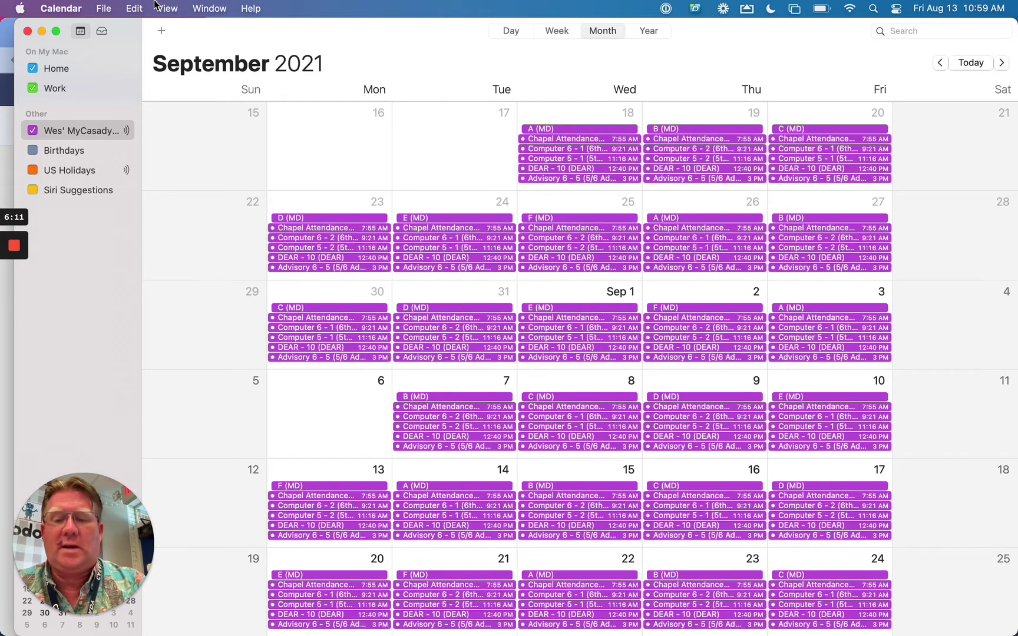
Start a single-calendar export, cancel it, and return to the export choices
left_click(103, 9)
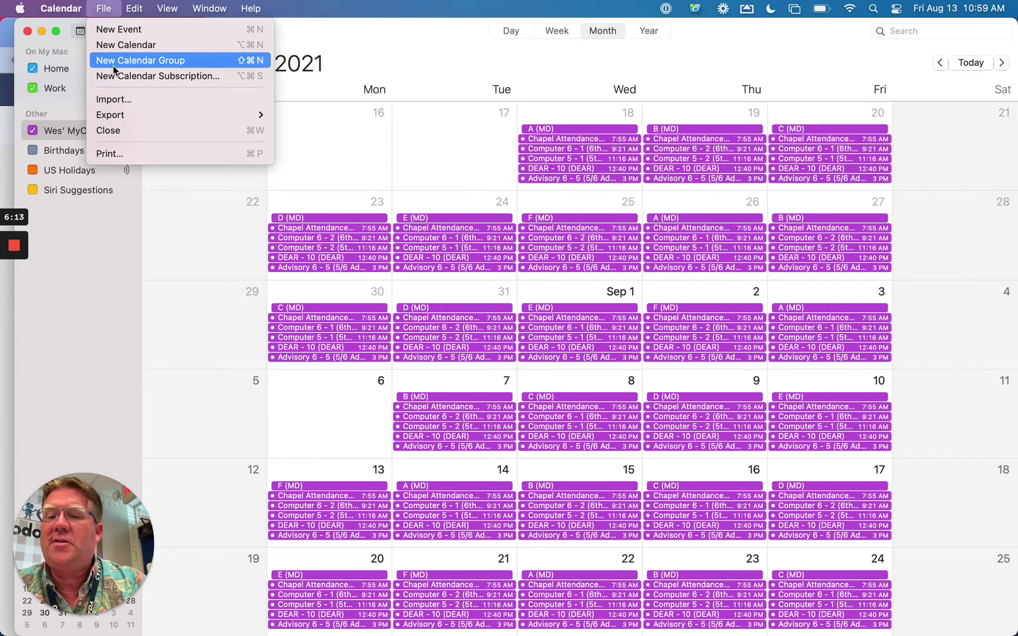
mouse_move(128, 122)
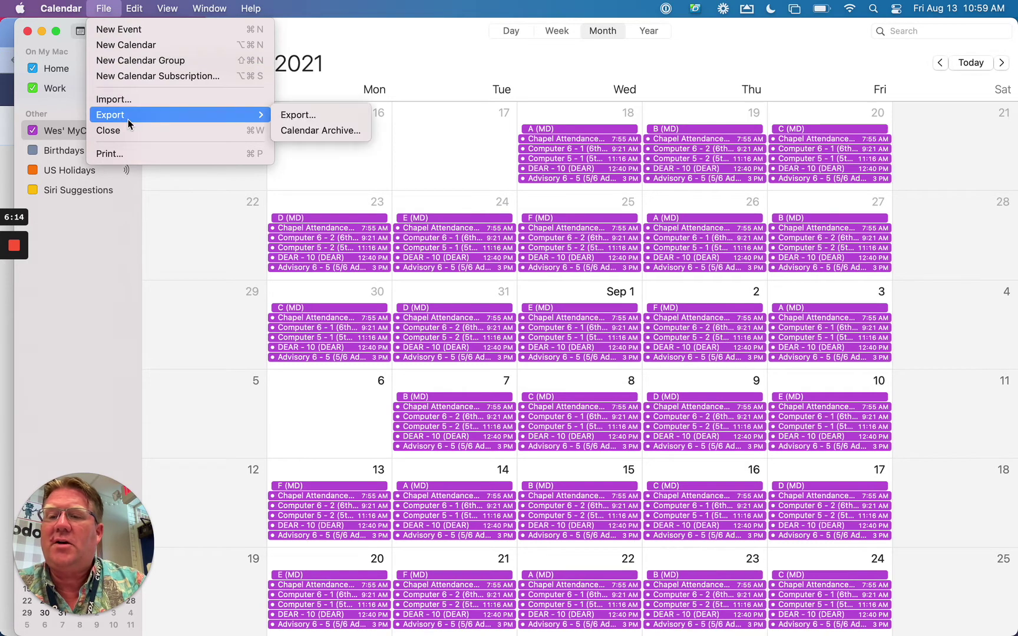
left_click(316, 120)
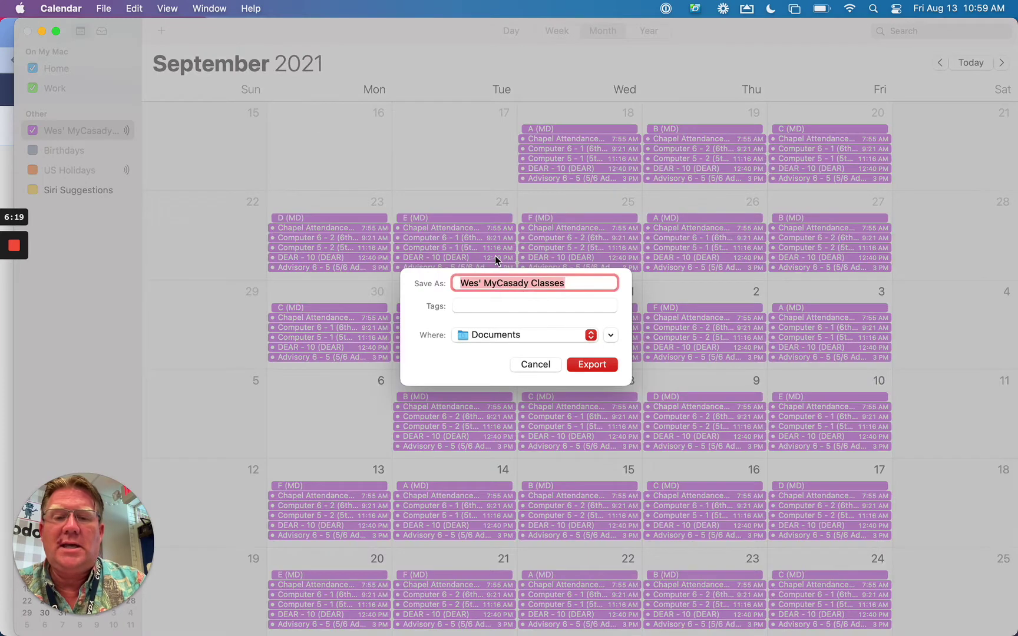
left_click(545, 364)
left_click(104, 8)
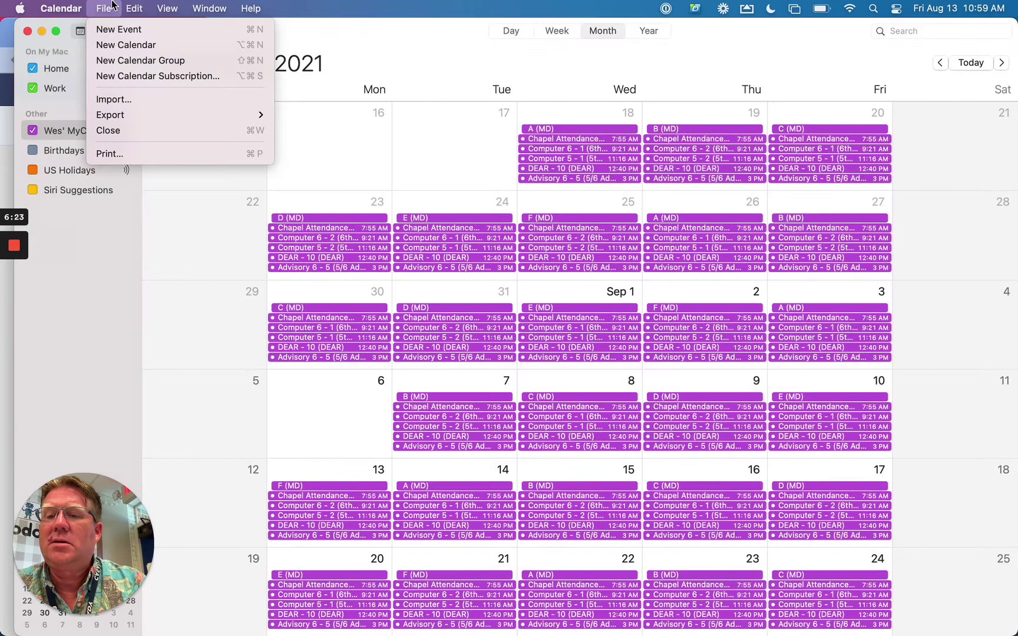
Begin a Calendar Archive save, check the default file name, then cancel
mouse_move(147, 121)
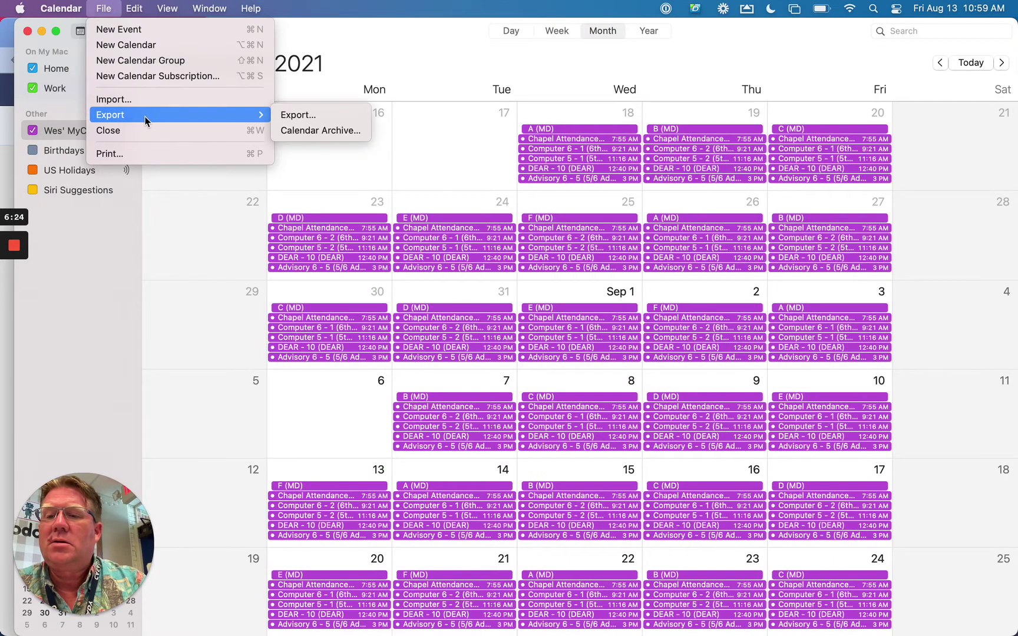
left_click(303, 128)
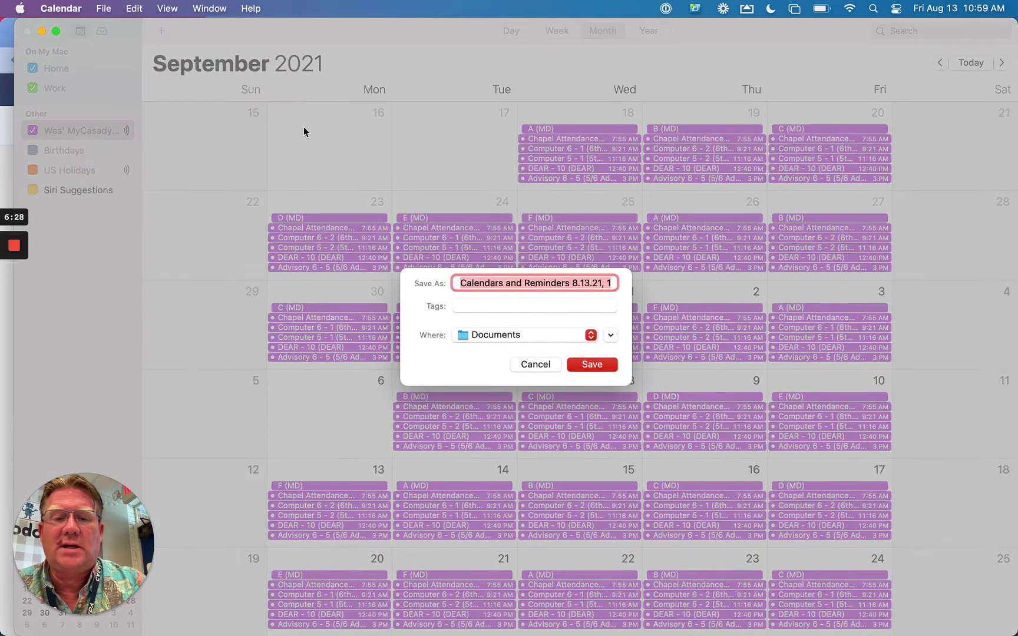
key("Right")
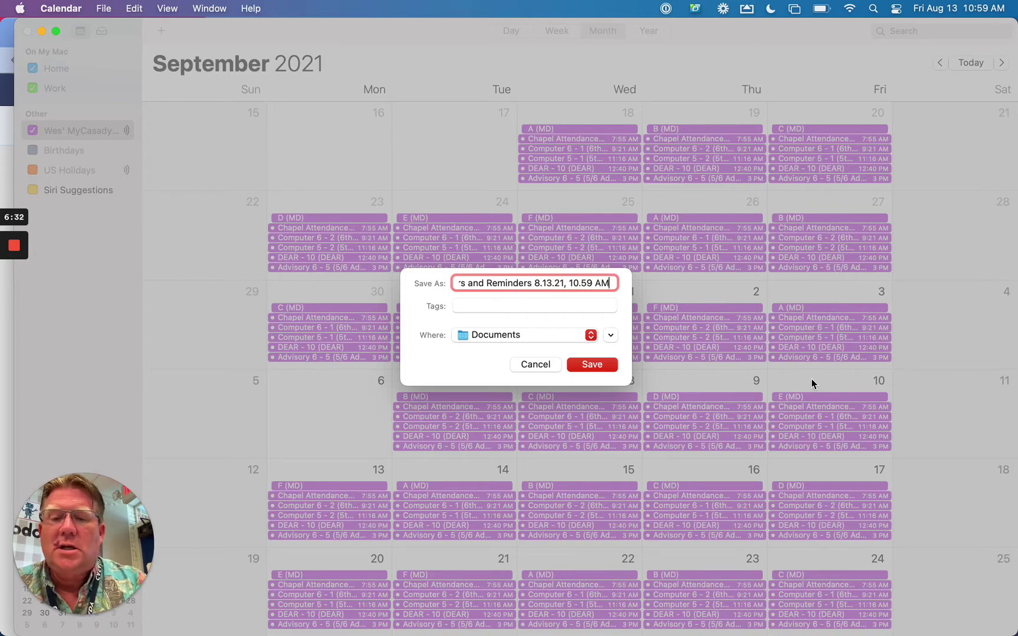
left_click(533, 366)
Save a Calendar Archive backup named 'cal' to the Desktop
left_click(104, 8)
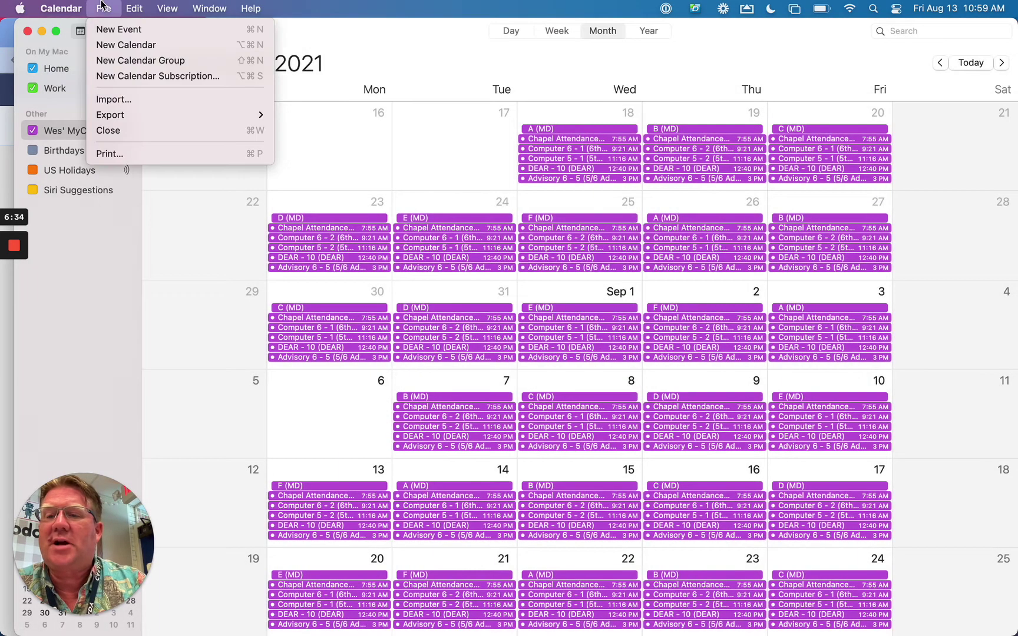
mouse_move(121, 115)
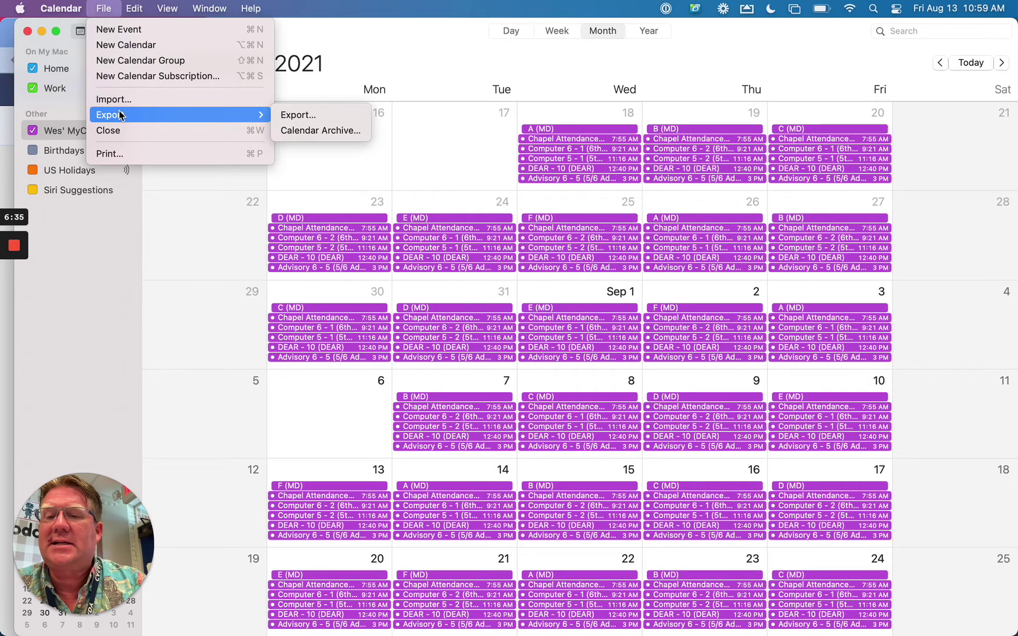
left_click(329, 131)
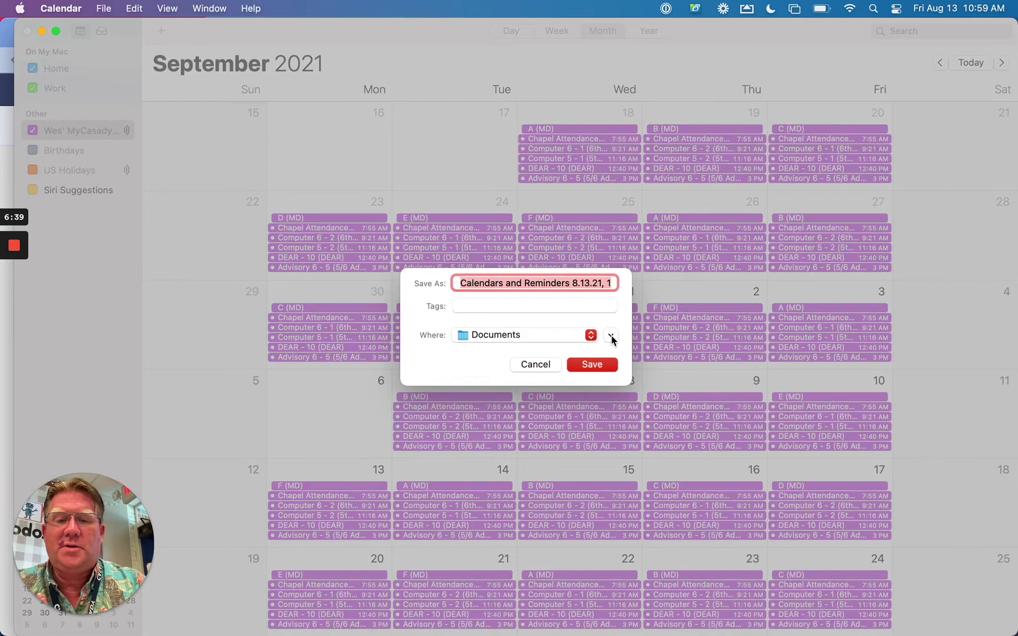
left_click(611, 335)
left_click(285, 323)
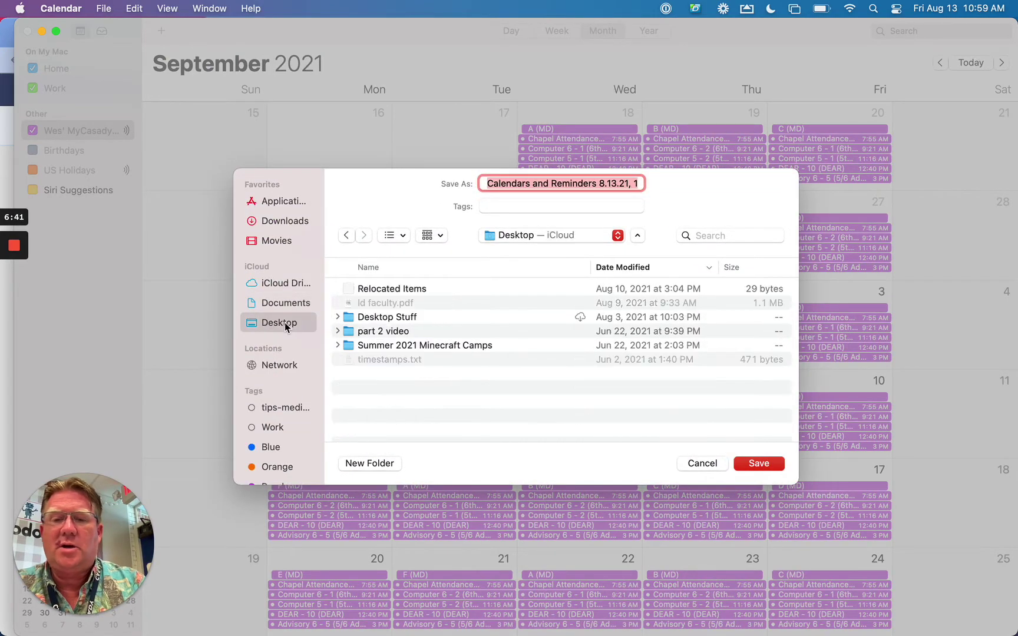
type("cal1")
key("Return")
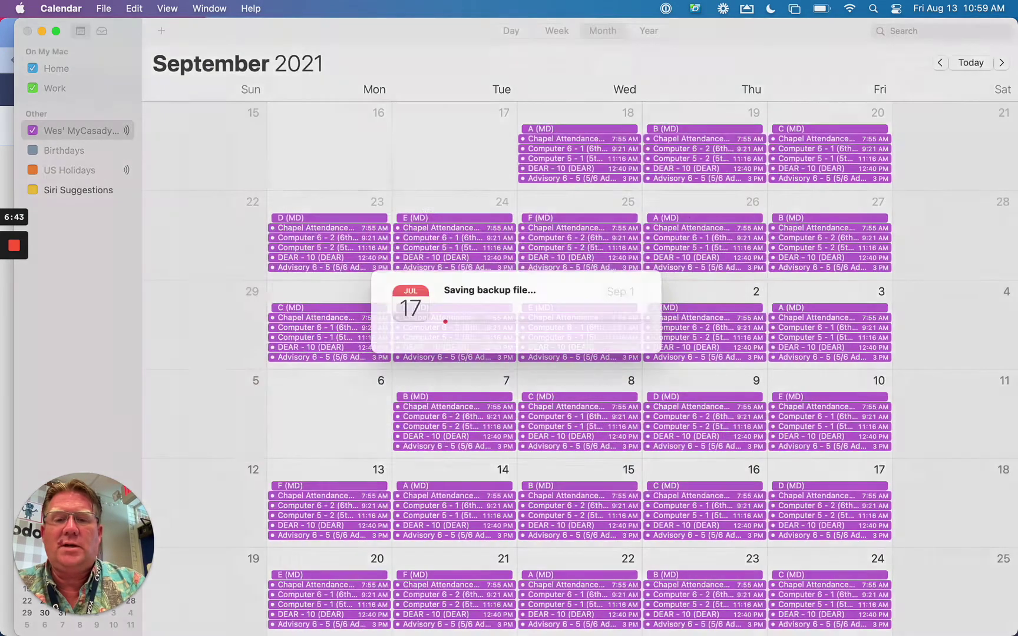
Select all events and export the class calendar to the Desktop as cal2.ics
scroll(558, 400, "down", 10)
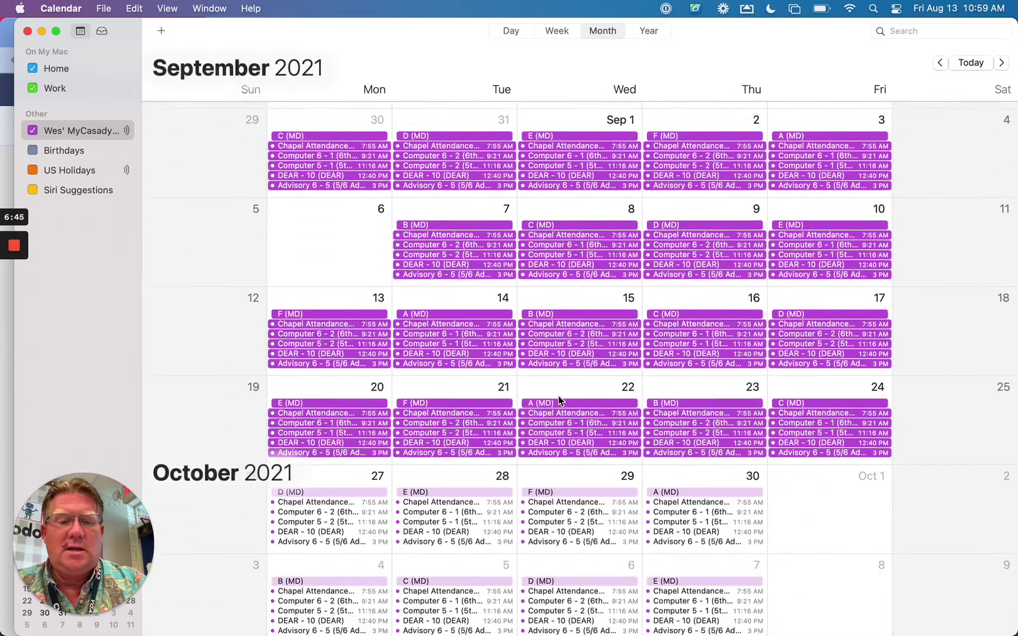
scroll(558, 400, "down", 10)
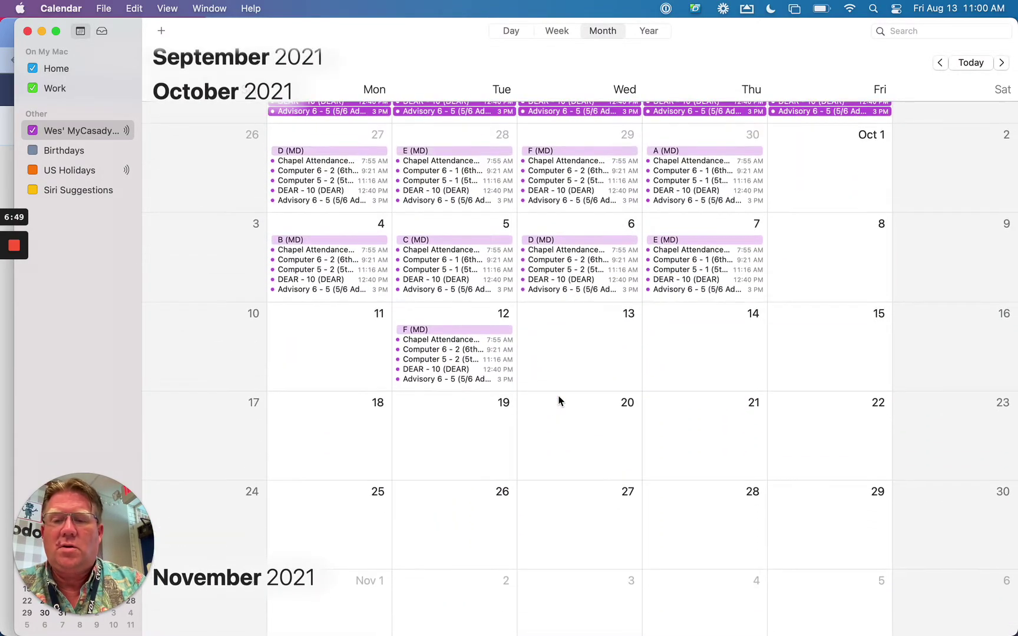
key("super+a")
scroll(559, 400, "up", 5)
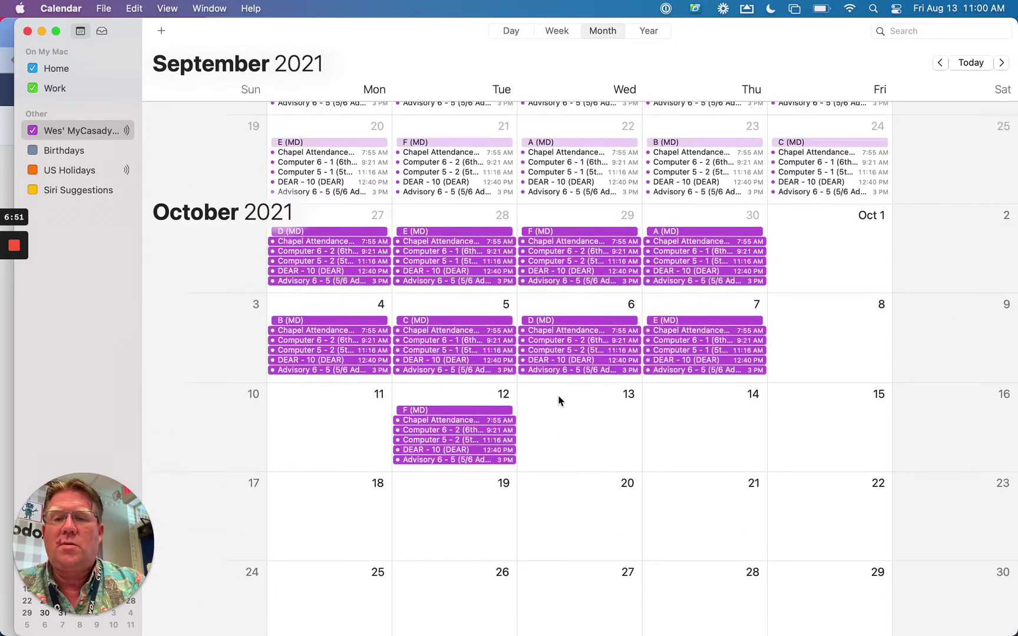
left_click(111, 6)
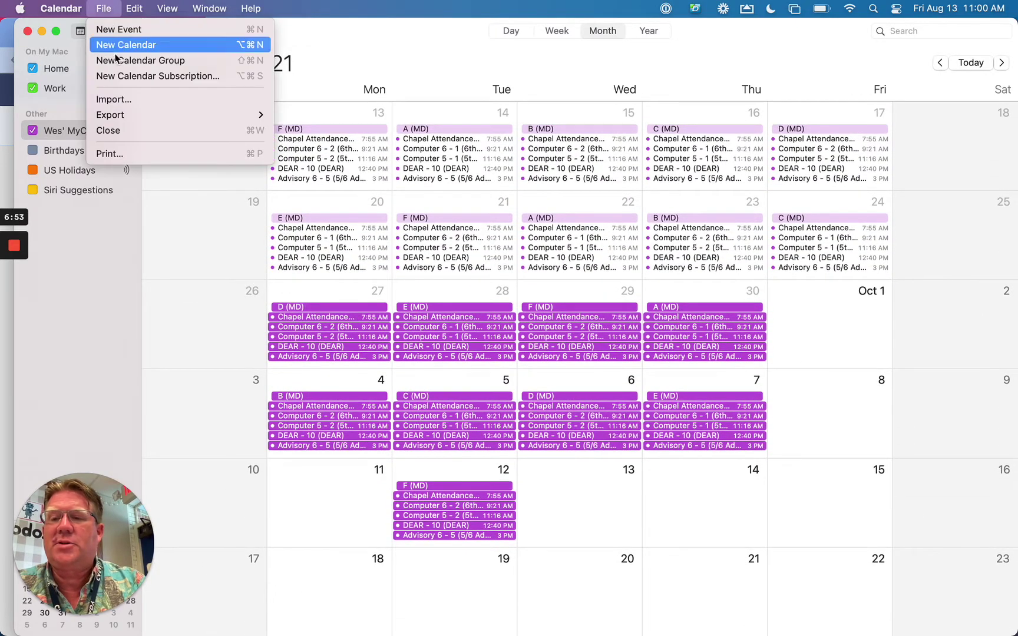
mouse_move(129, 114)
left_click(289, 115)
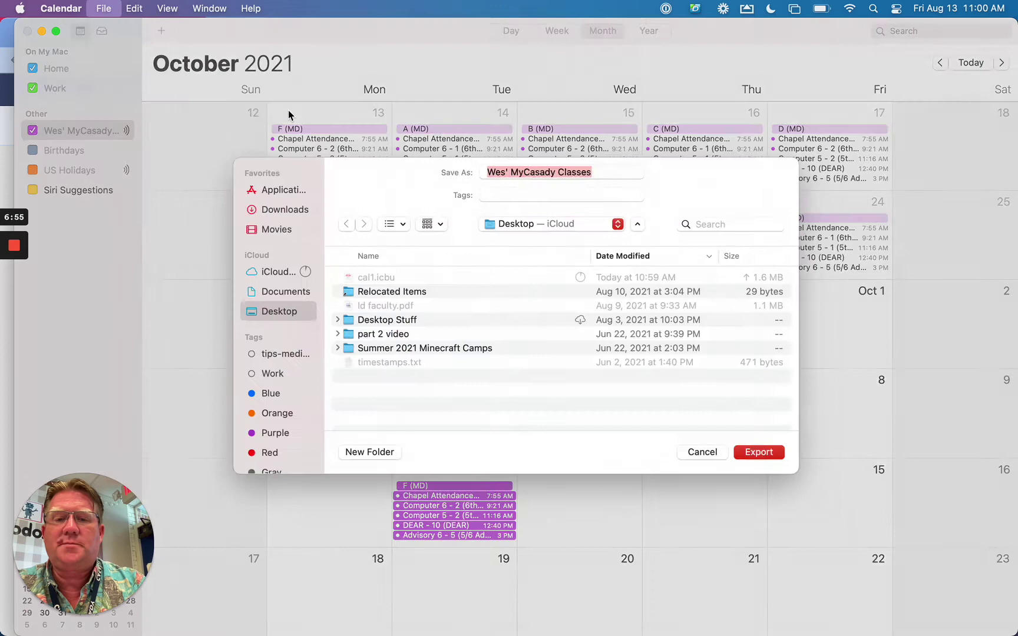
type("cal2")
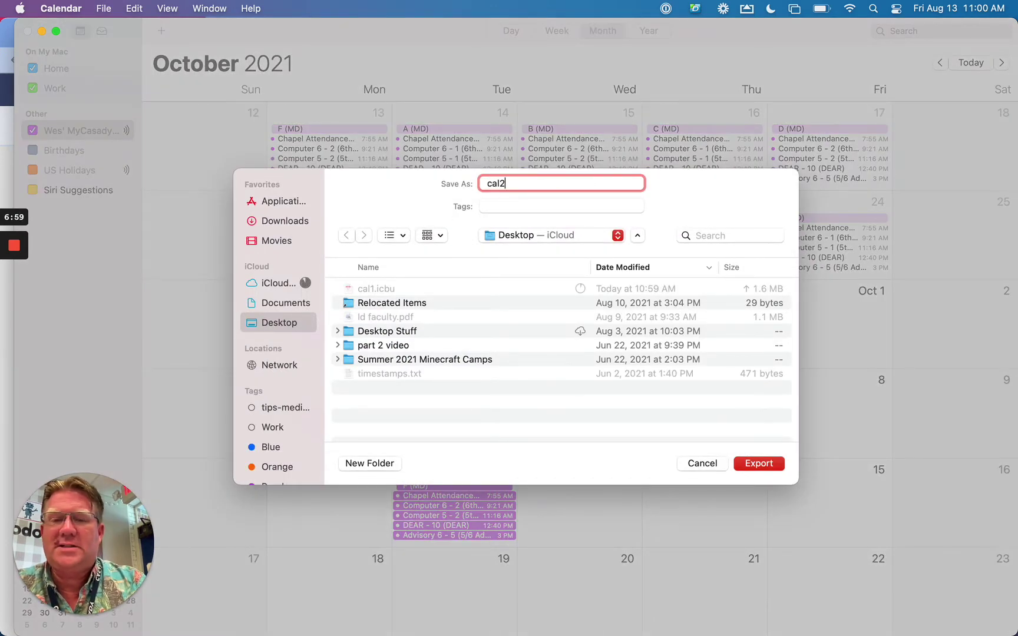
key("Return")
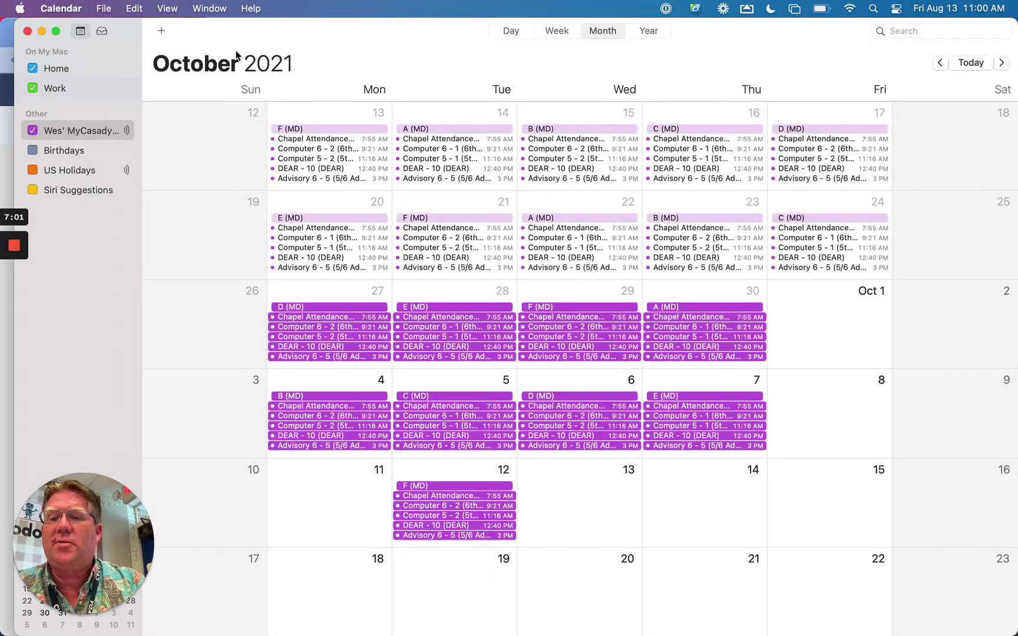
Save a Calendar Archive backup named cal2
left_click(102, 6)
mouse_move(127, 118)
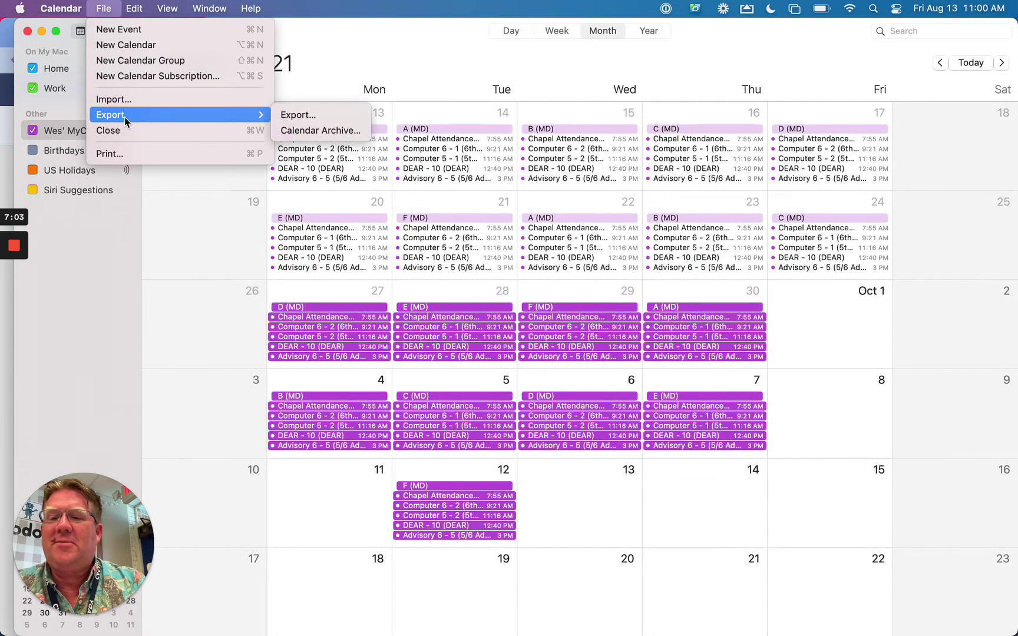
left_click(294, 131)
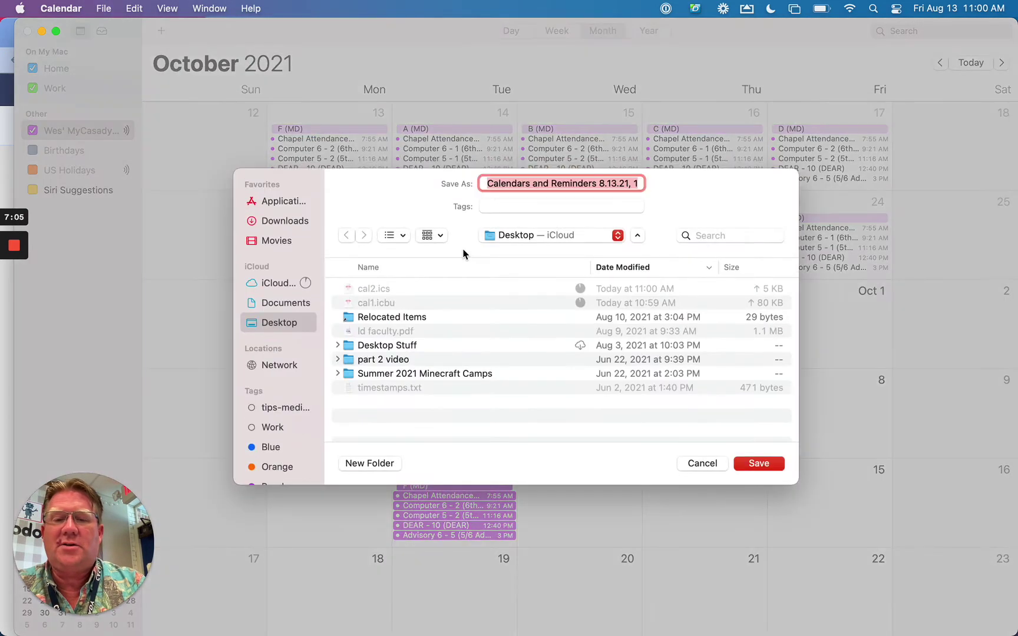
type("cal2")
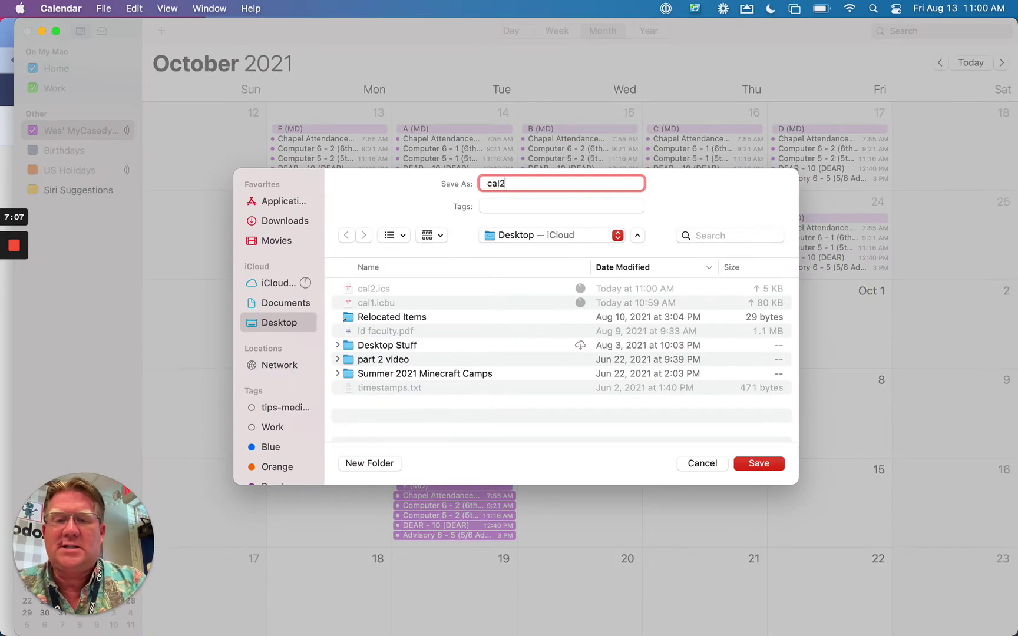
key("Return")
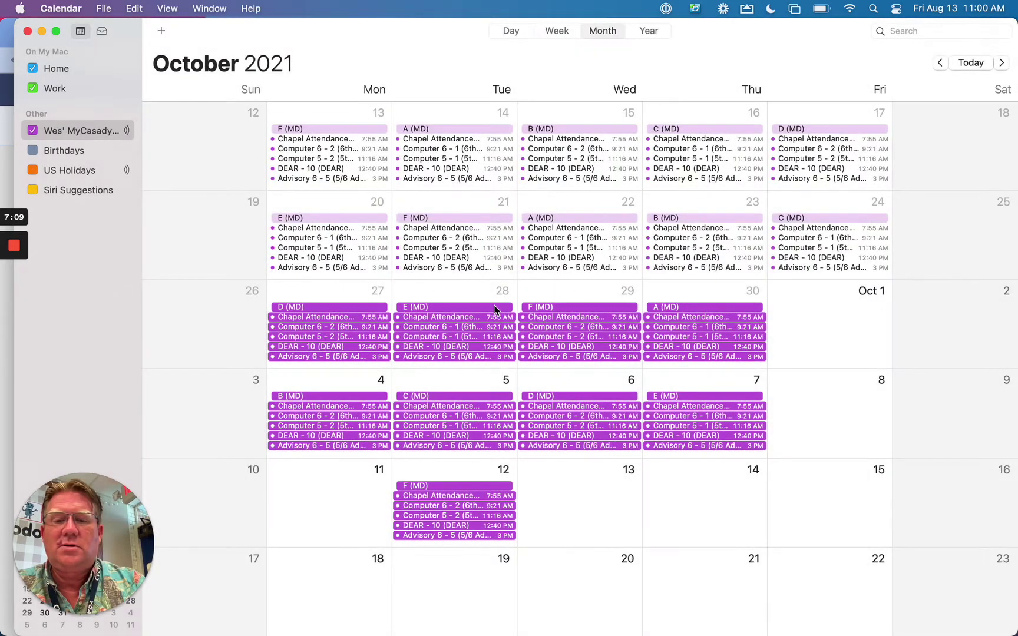
Try saving a calendar archive as cal1, declining to overwrite cal1.icbu
scroll(494, 310, "up", 5)
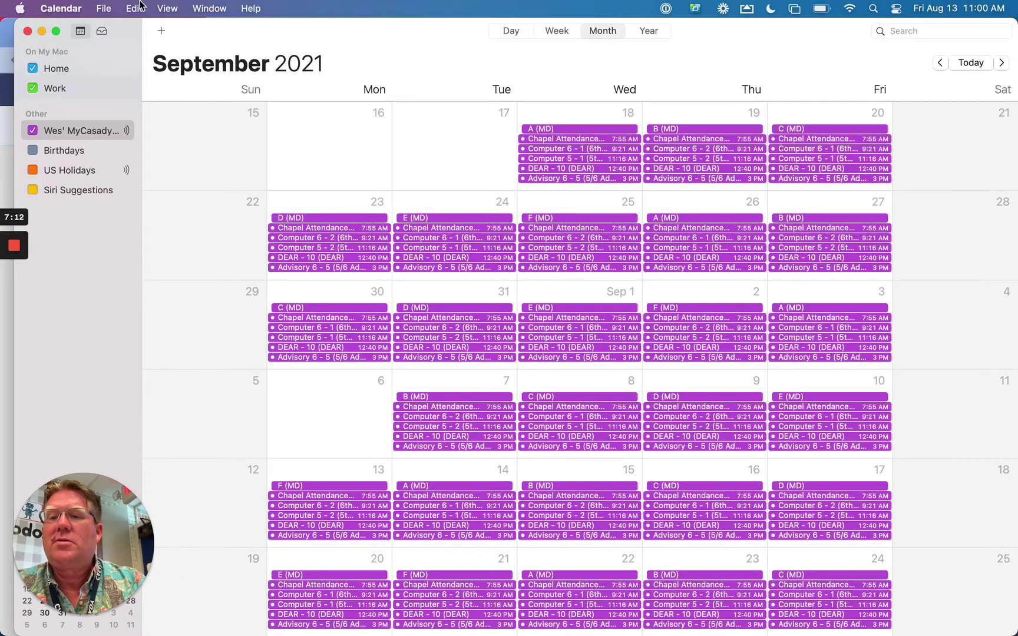
left_click(104, 8)
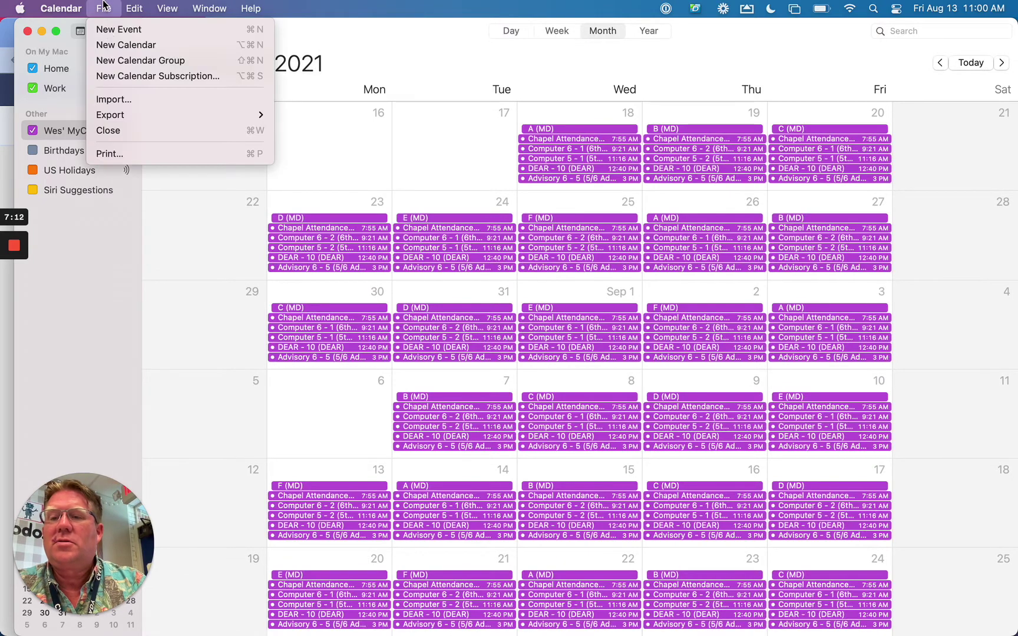
mouse_move(132, 114)
left_click(300, 134)
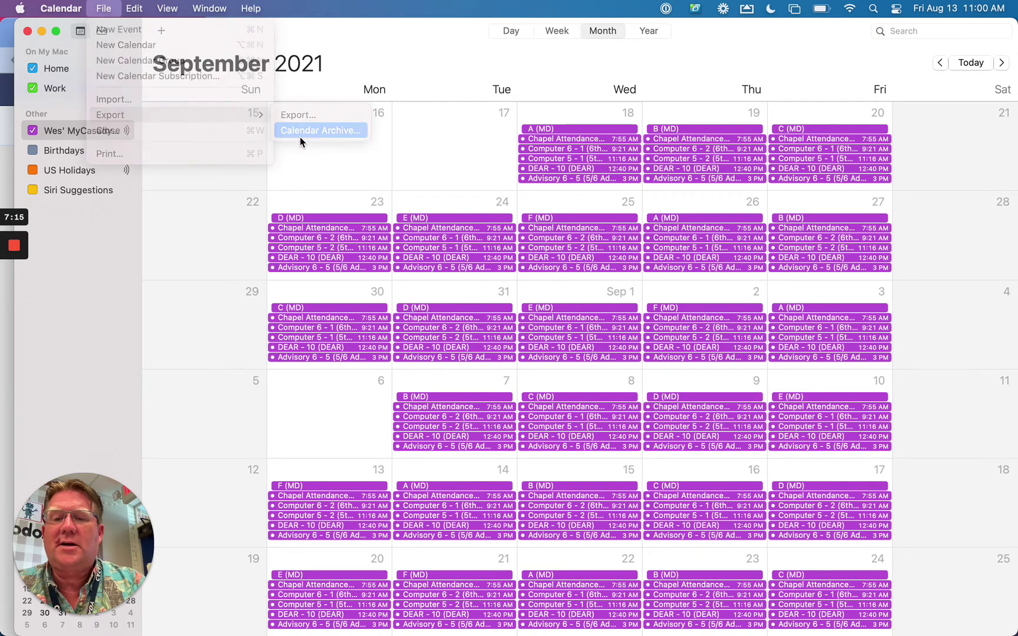
type("cal1")
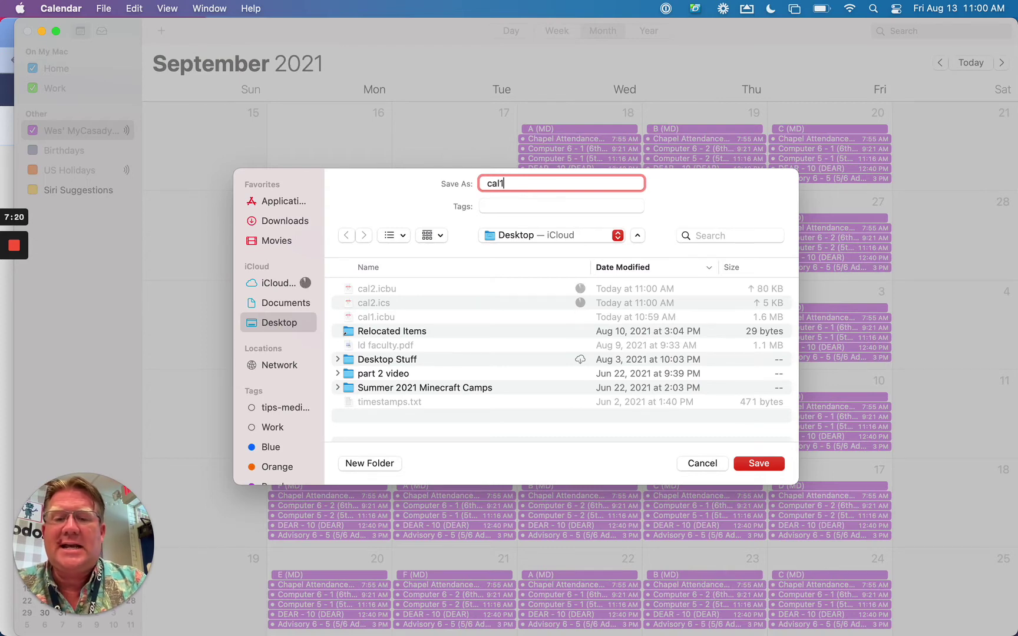
key("Return")
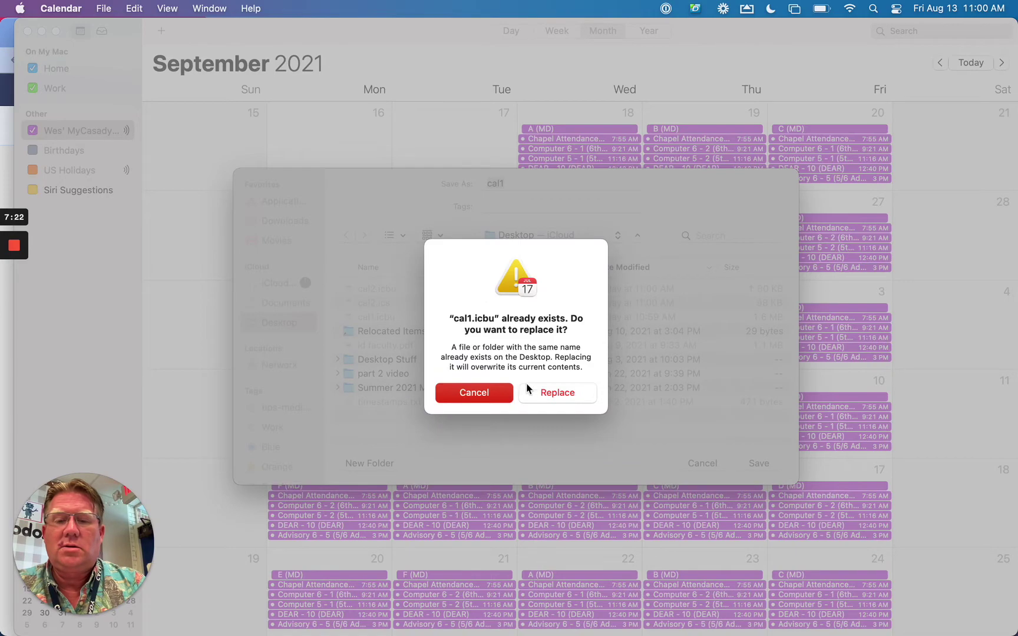
left_click(496, 394)
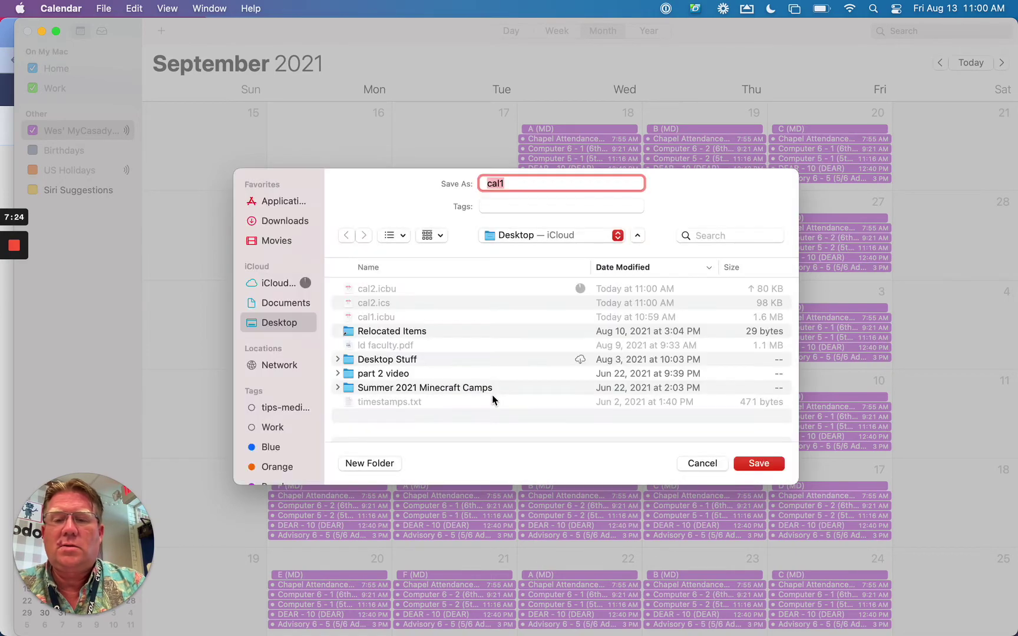
left_click(707, 465)
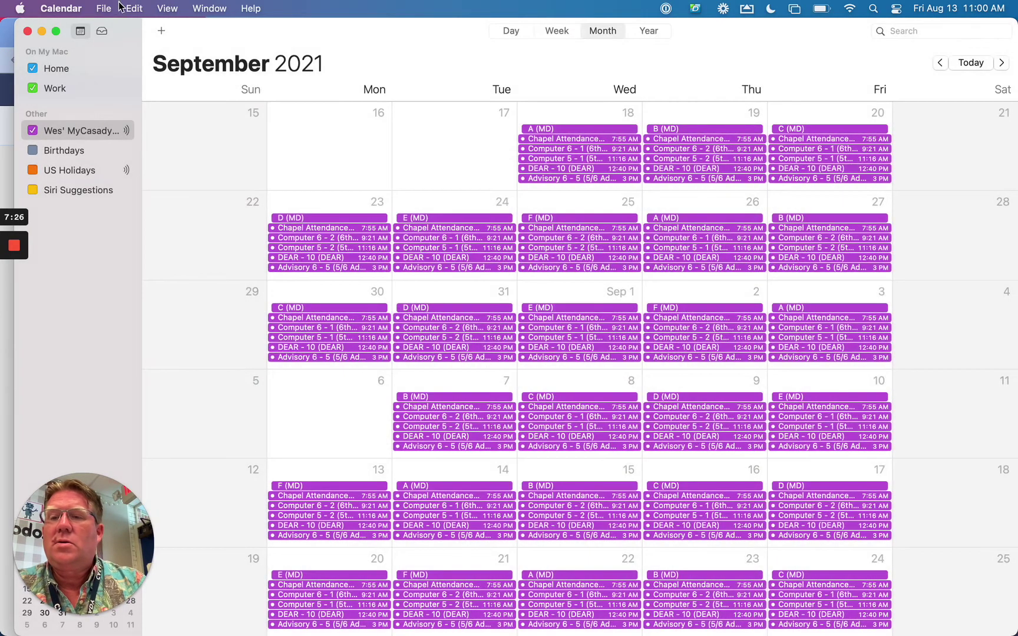
Attempt another calendar archive as cal2, declining to overwrite cal2.icbu
left_click(114, 8)
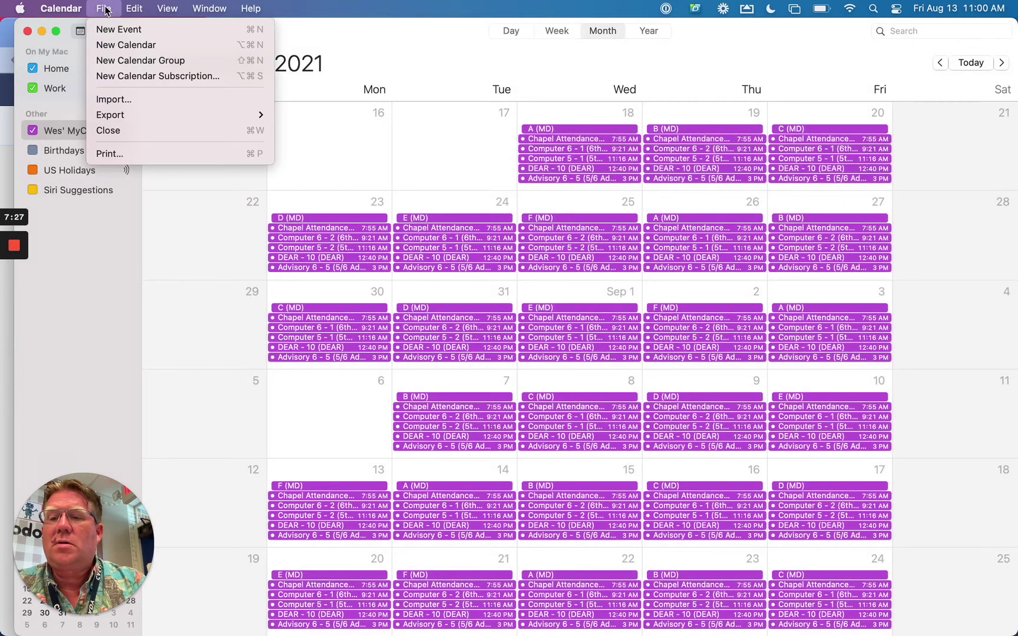
mouse_move(262, 116)
left_click(294, 131)
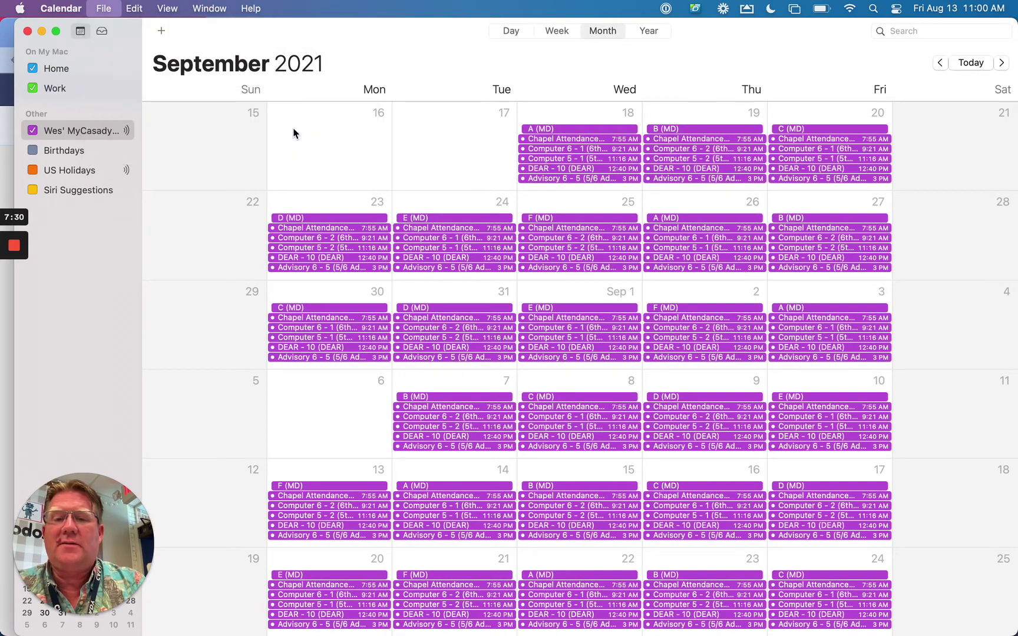
type("cal2")
key("Return")
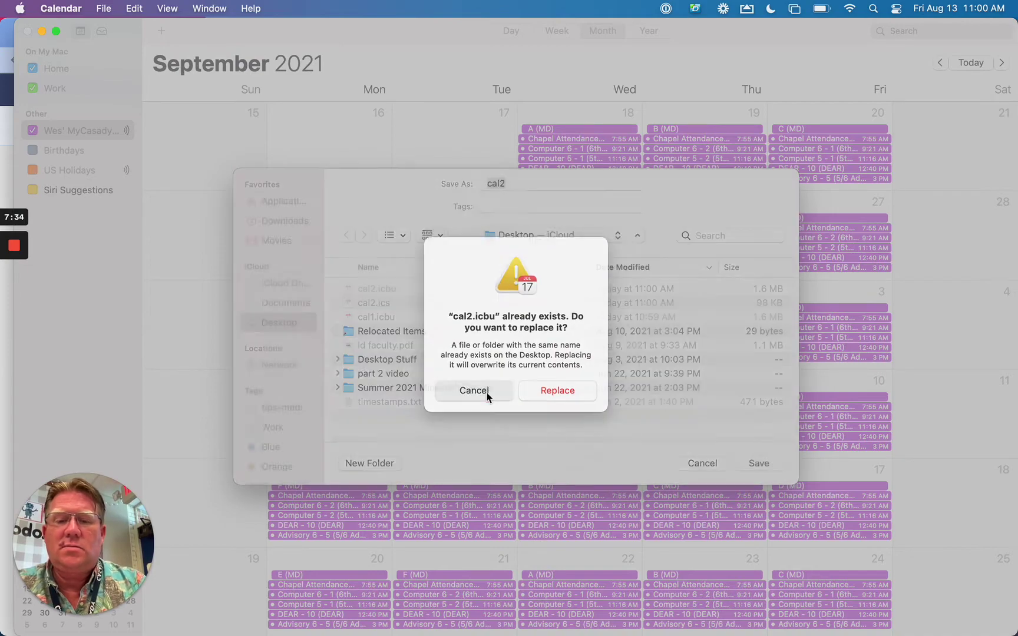
left_click(486, 393)
left_click(104, 8)
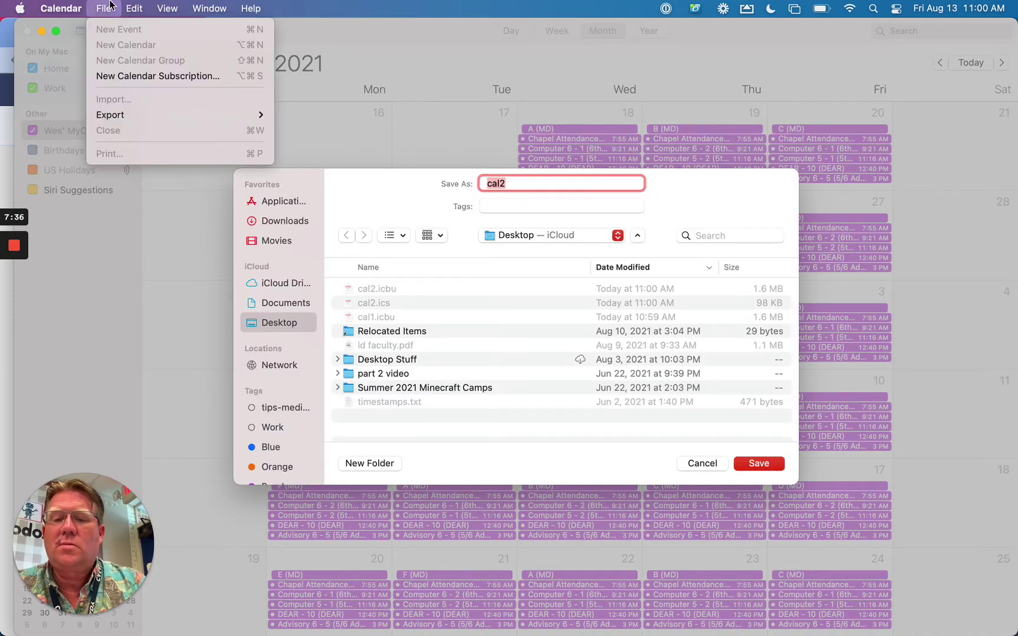
left_click(110, 4)
left_click(759, 463)
Export the class calendar to the Desktop as cal1.ics
left_click(103, 6)
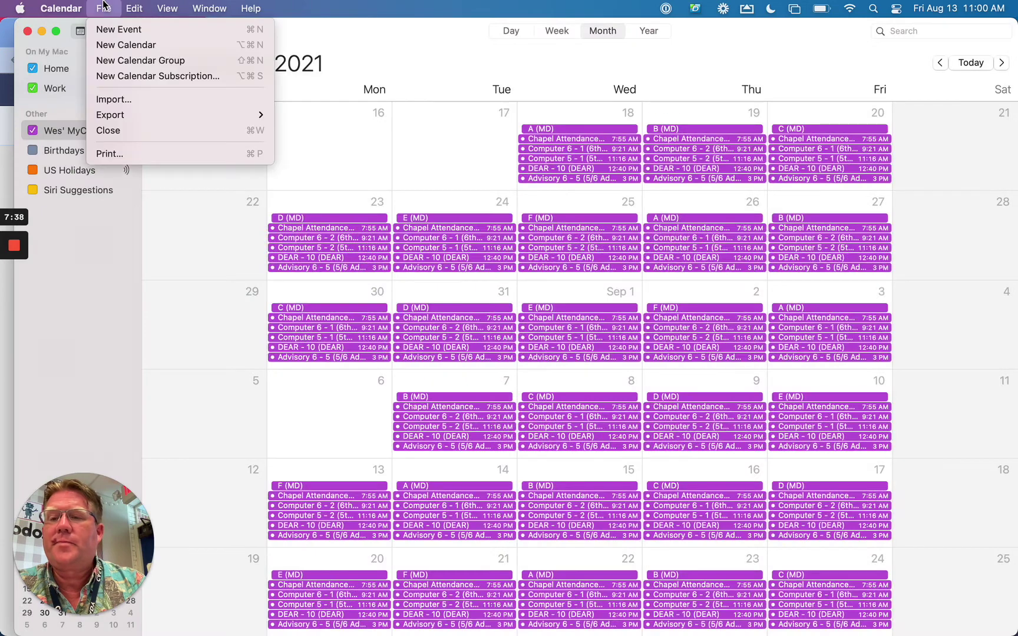
mouse_move(125, 120)
left_click(305, 119)
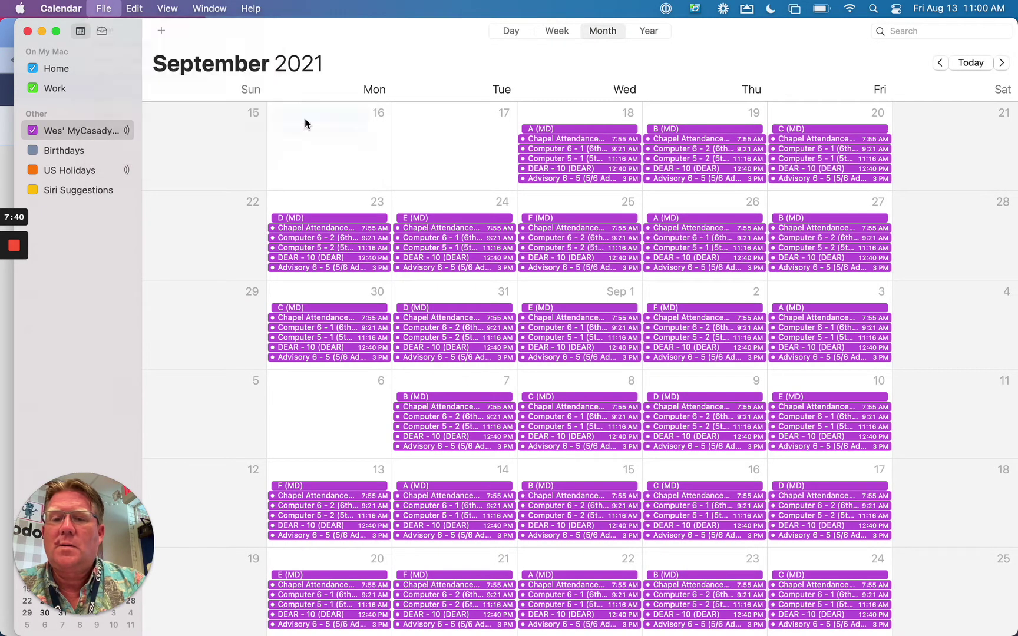
type("cal1")
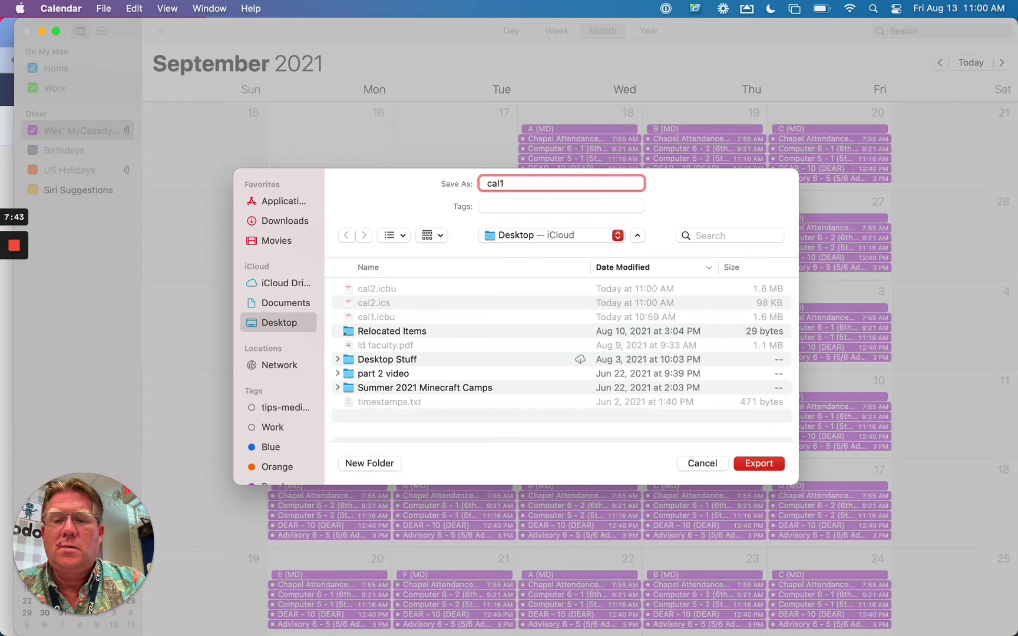
key("Return")
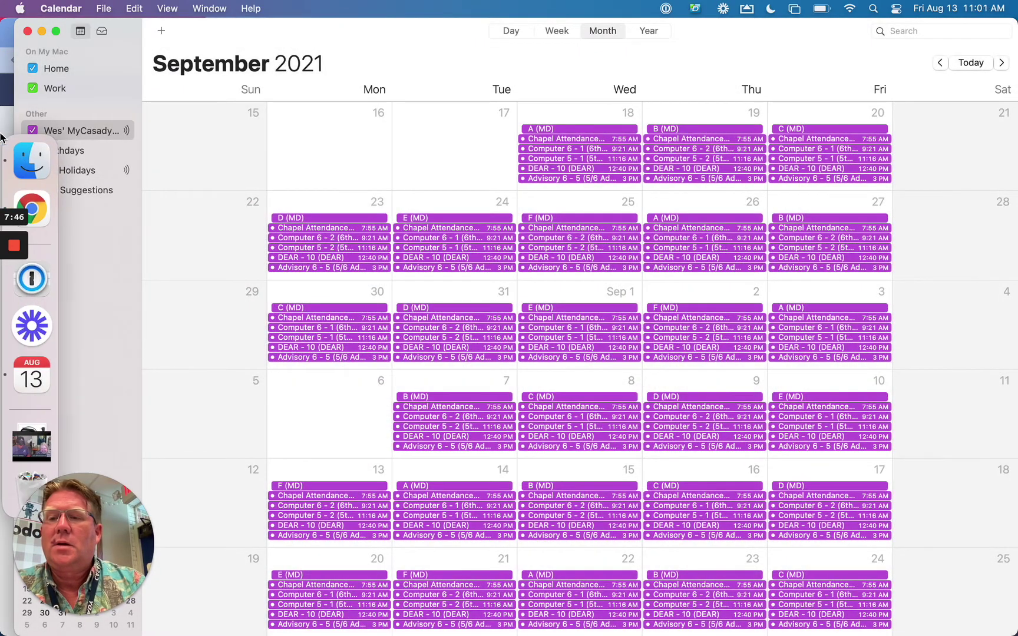
Open the Desktop in Finder and display its files as icons
left_click(104, 8)
mouse_move(133, 120)
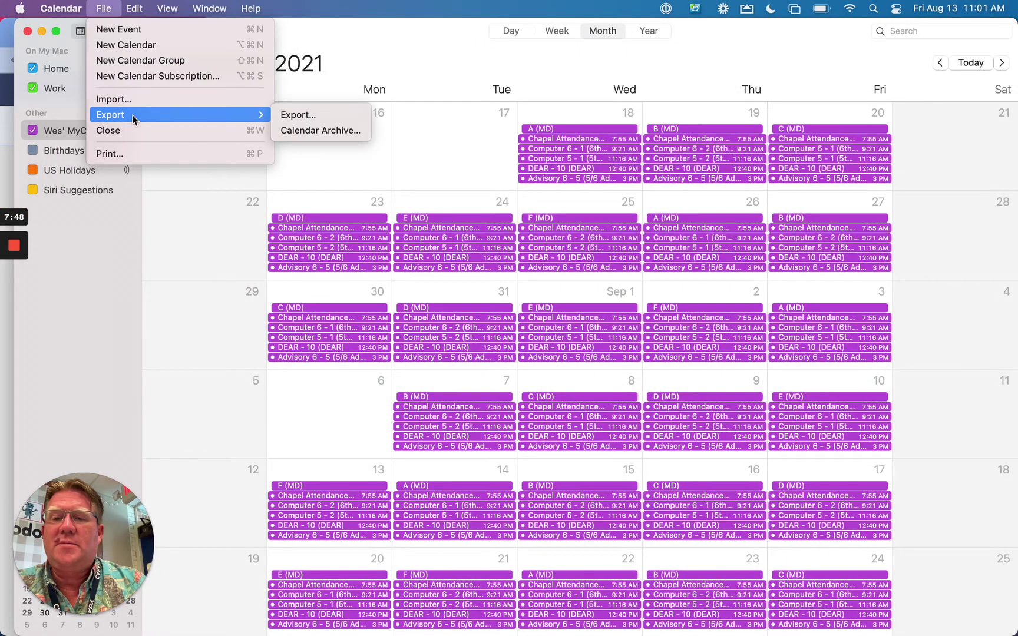
left_click(109, 7)
mouse_move(3, 165)
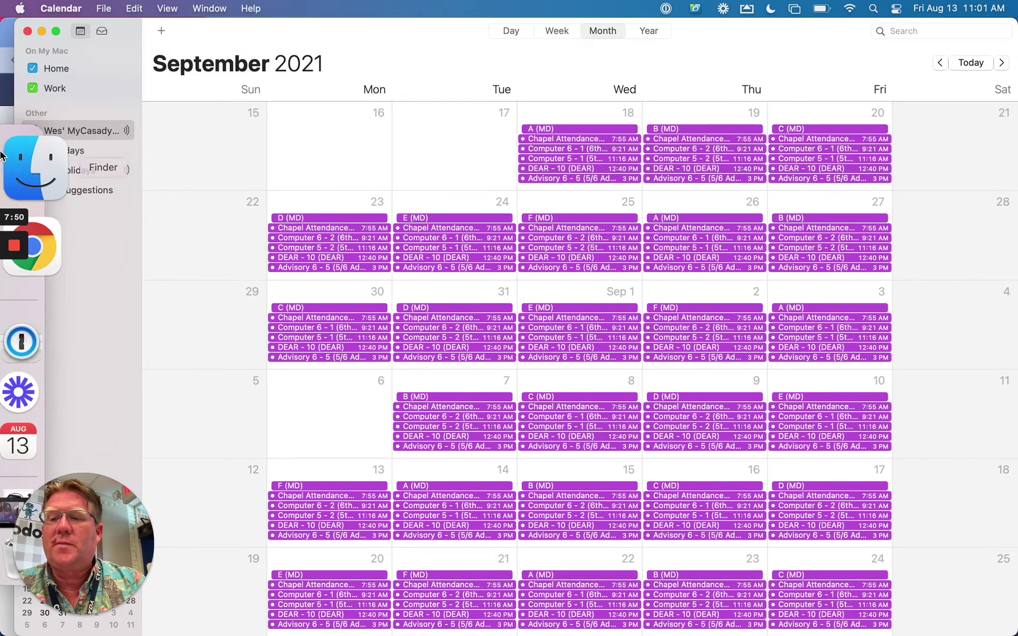
left_click(38, 163)
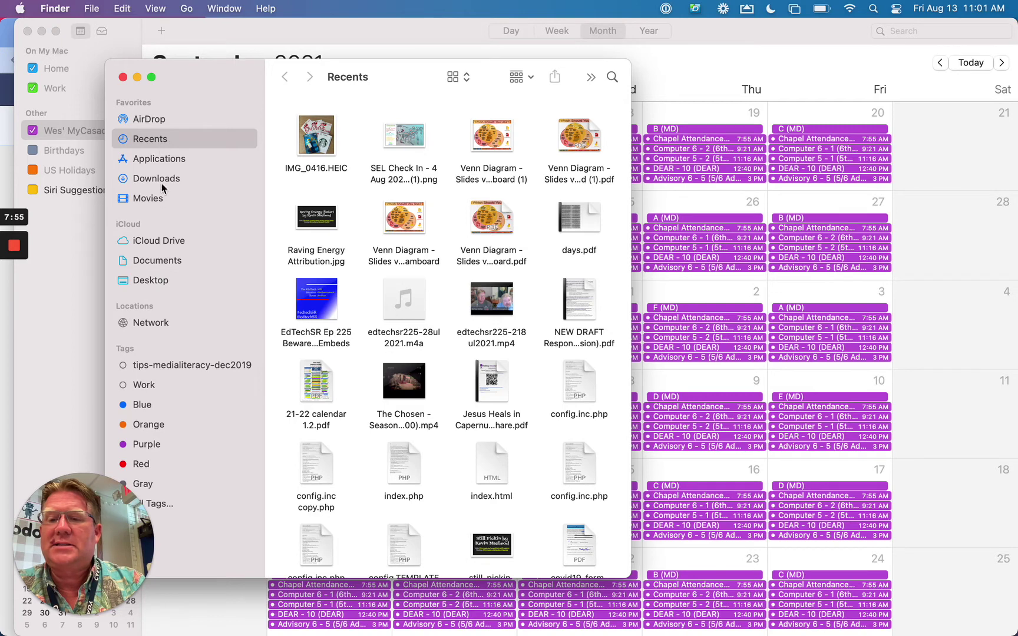
left_click(164, 281)
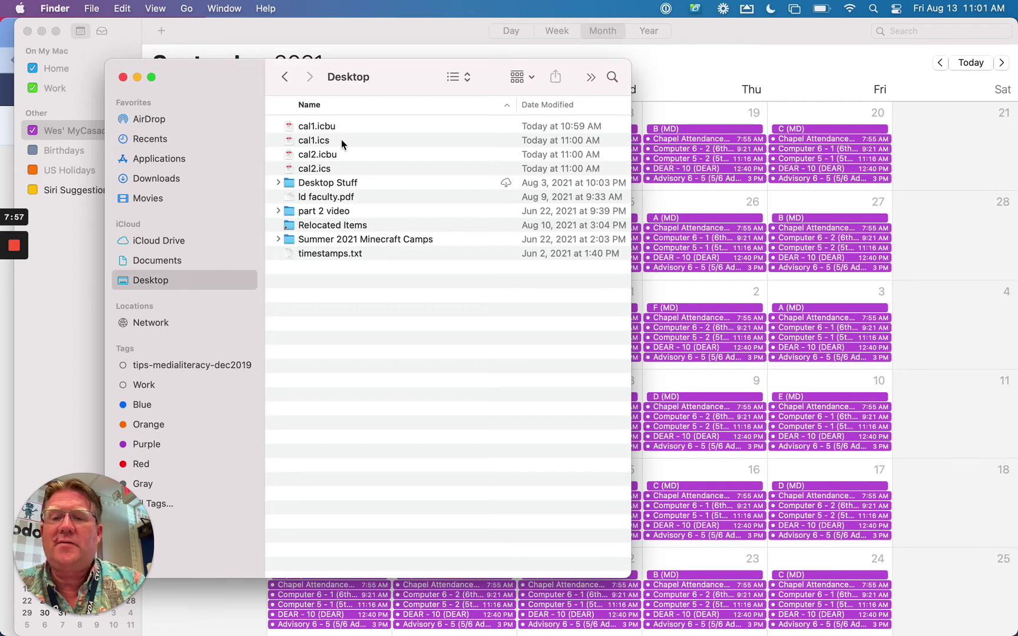
left_click(455, 77)
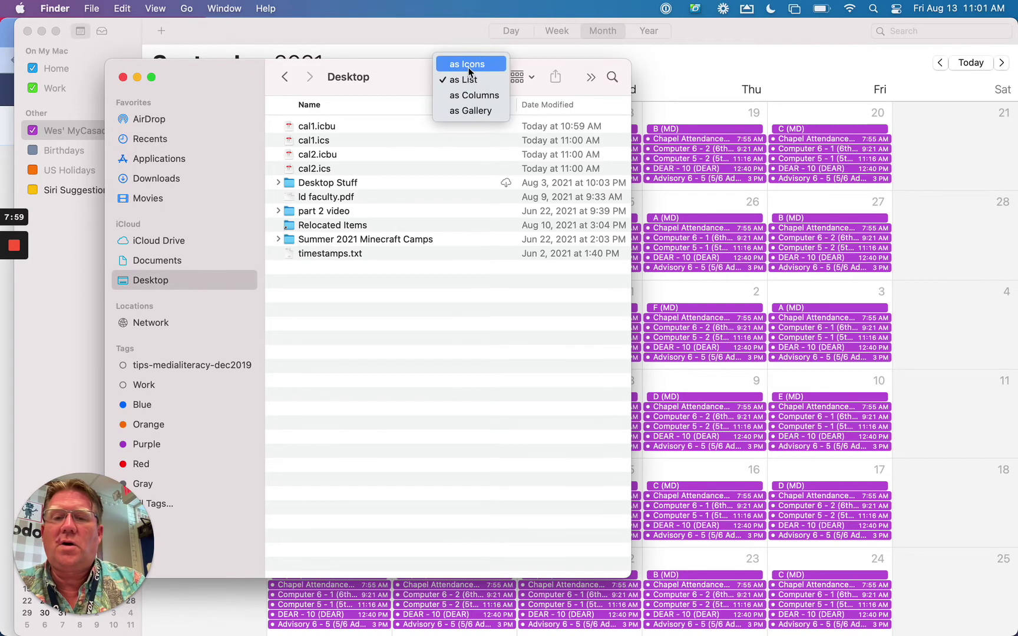
left_click(469, 65)
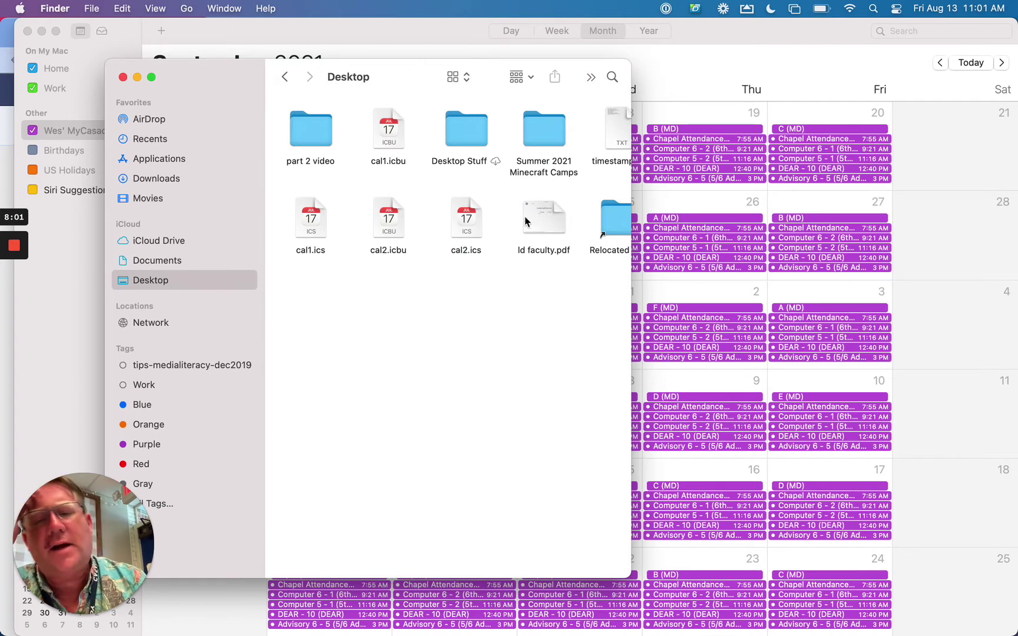
Select cal2.ics and cal1.ics to confirm they exist, then return to Calendar
left_click(471, 232)
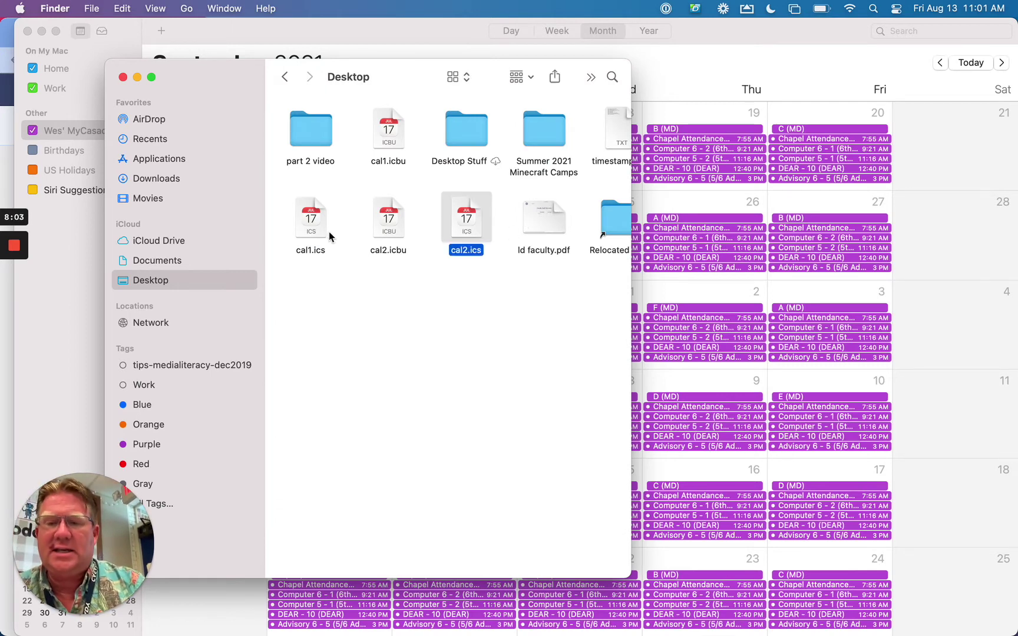
left_click(307, 230, "super")
left_click(366, 293)
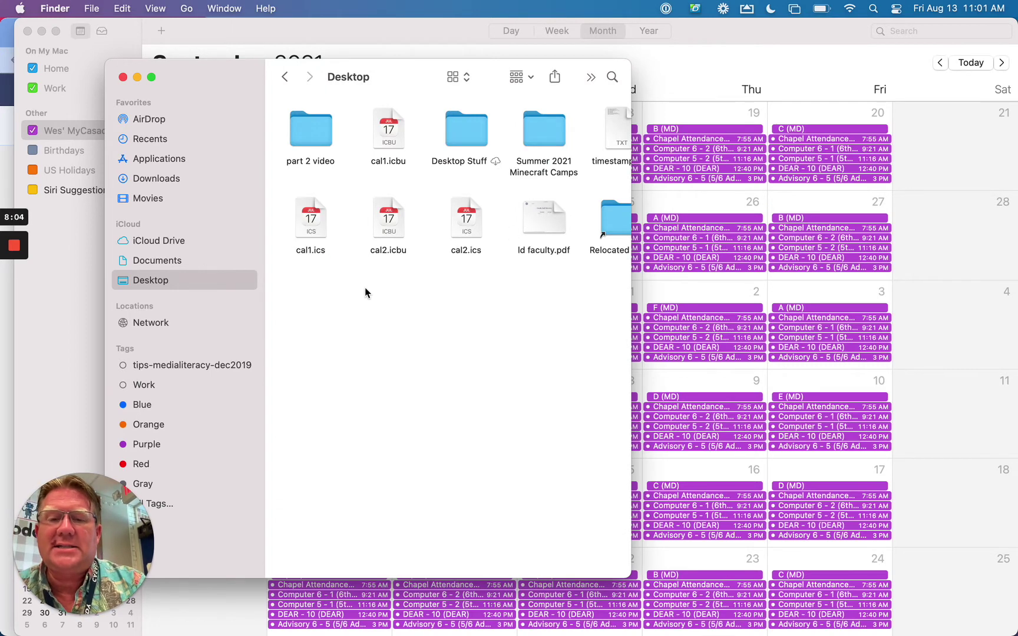
left_click(931, 153)
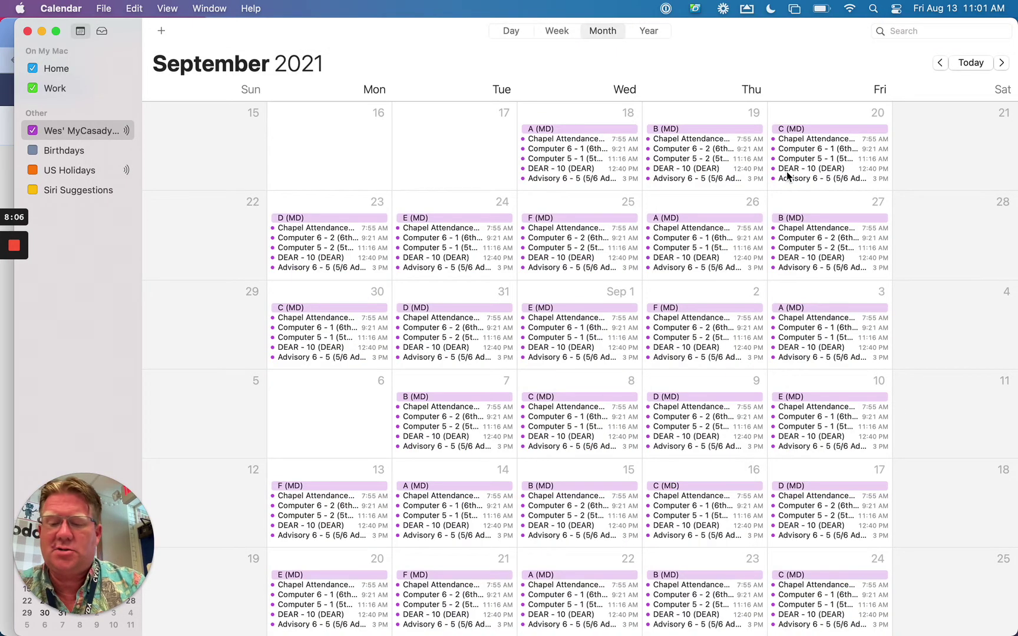
In the Google Calendar tab, hide Wes' MyCasady Classes calendar
key("super+Tab")
key("super+Tab")
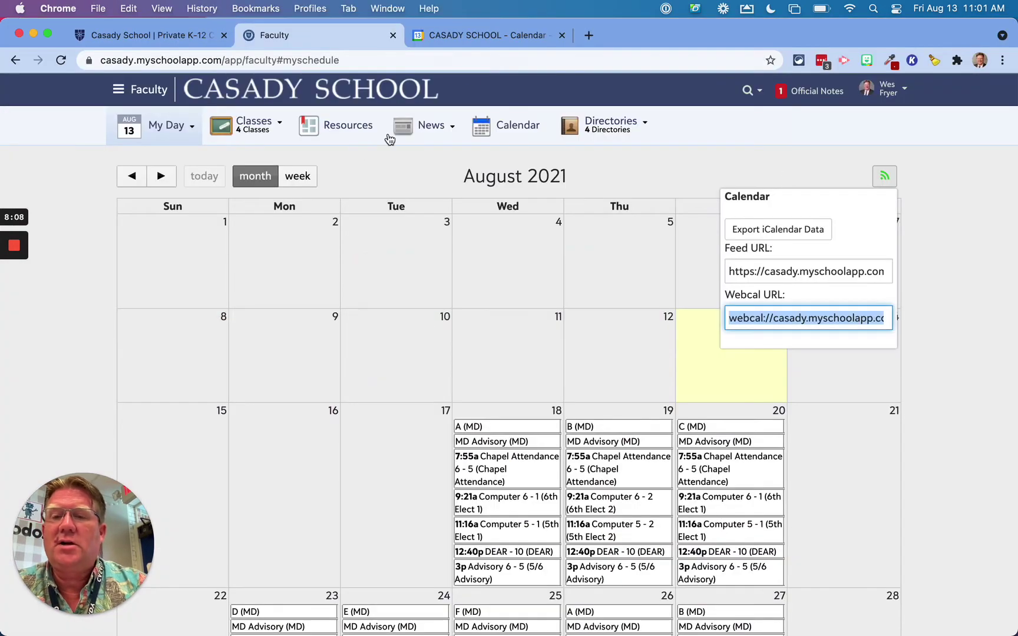
left_click(479, 36)
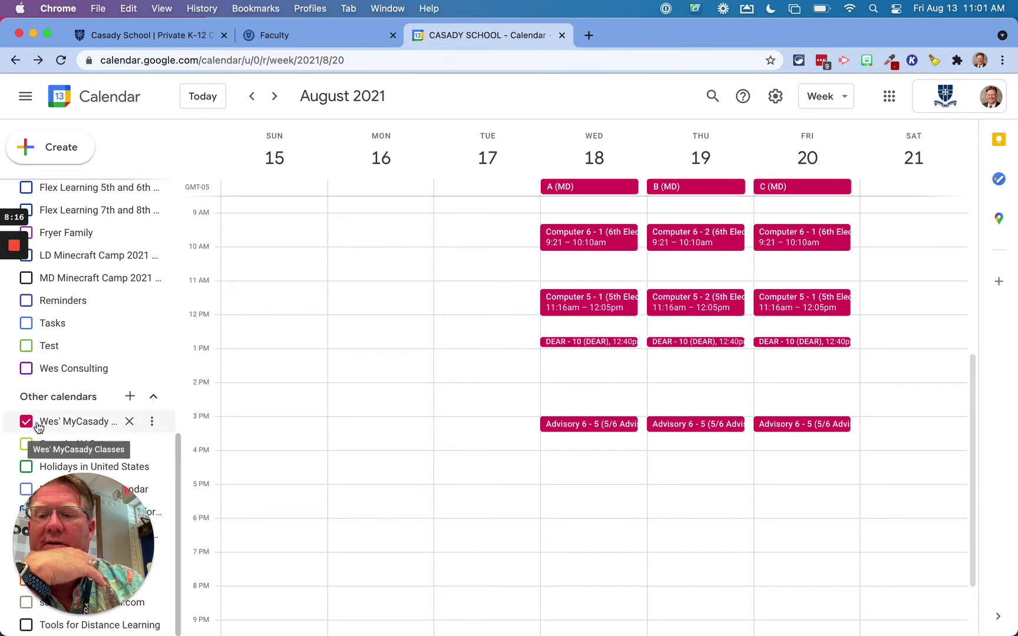
left_click(38, 424)
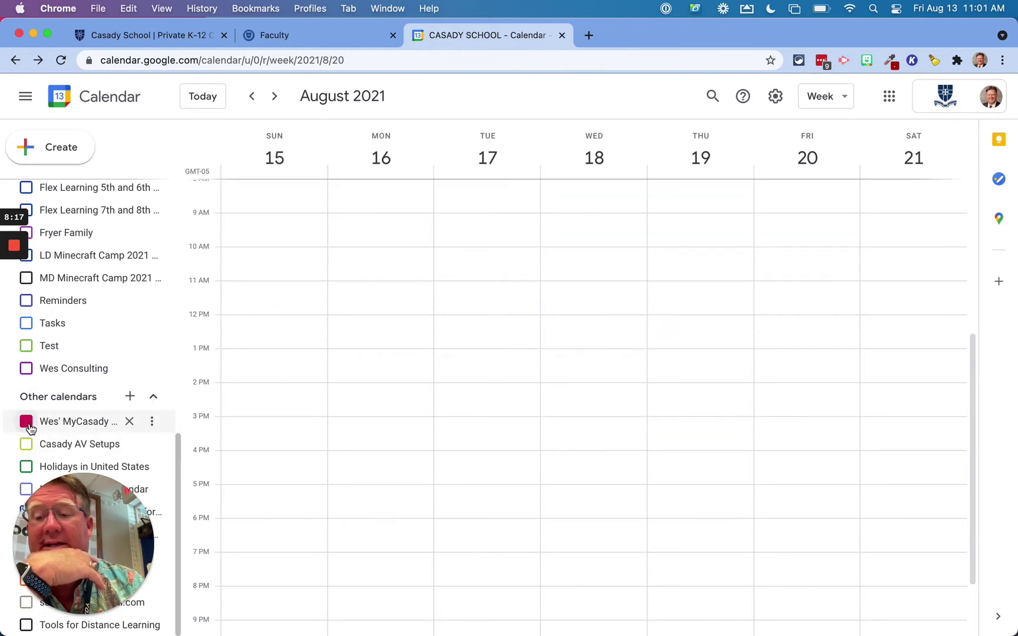
Open the add-calendar options under Other calendars, discarding an accidental untitled event
left_click(127, 395)
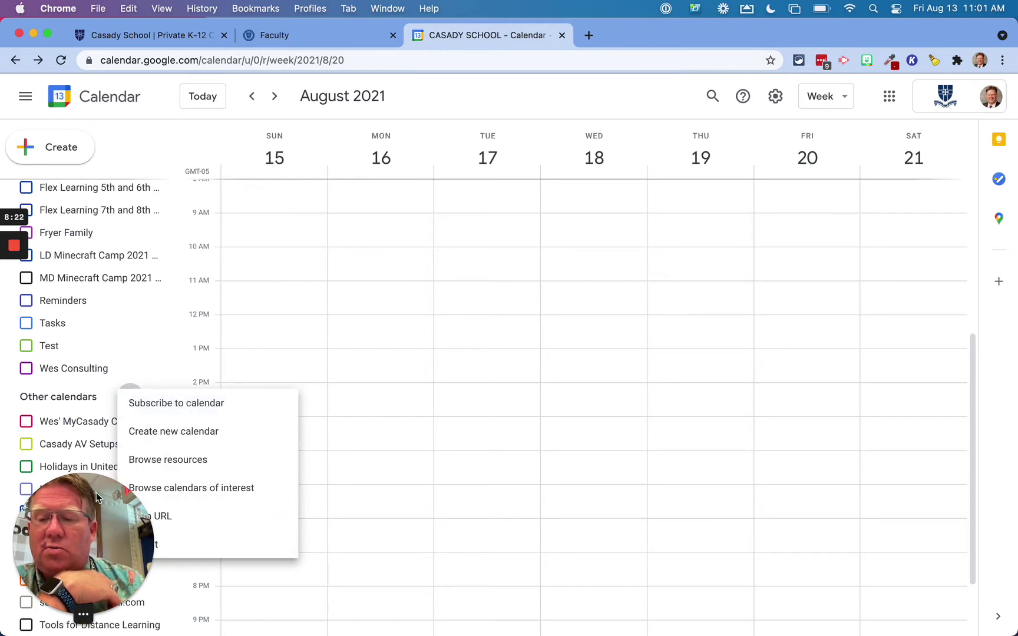
left_click(348, 421)
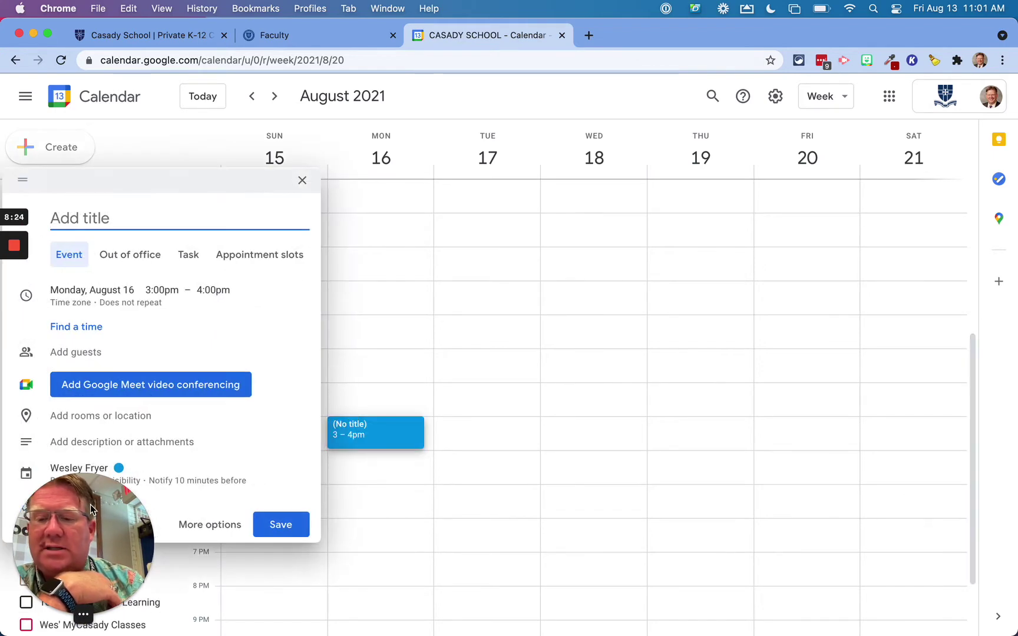
left_click(396, 407)
left_click_drag(102, 528, 537, 445)
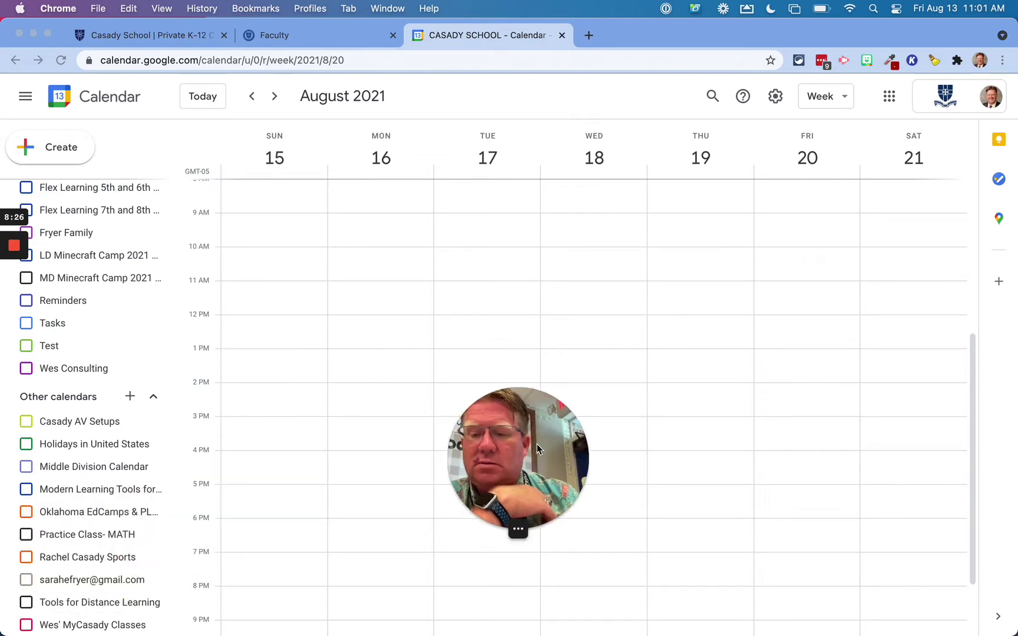
left_click(130, 396)
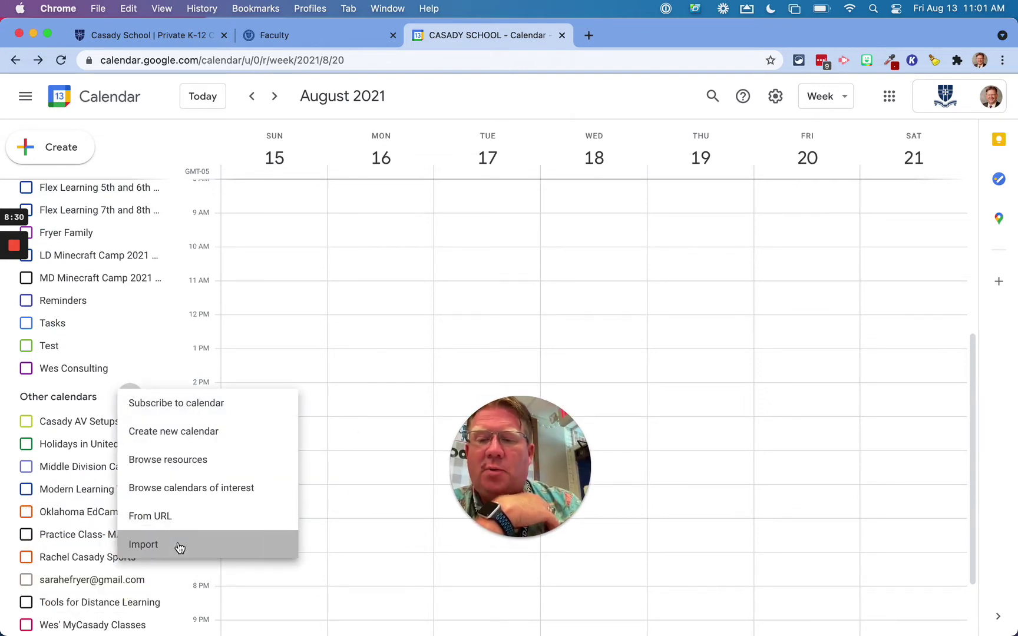
Import cal1.ics from the Desktop into the main calendar, yielding 216 of 216 events
left_click(179, 547)
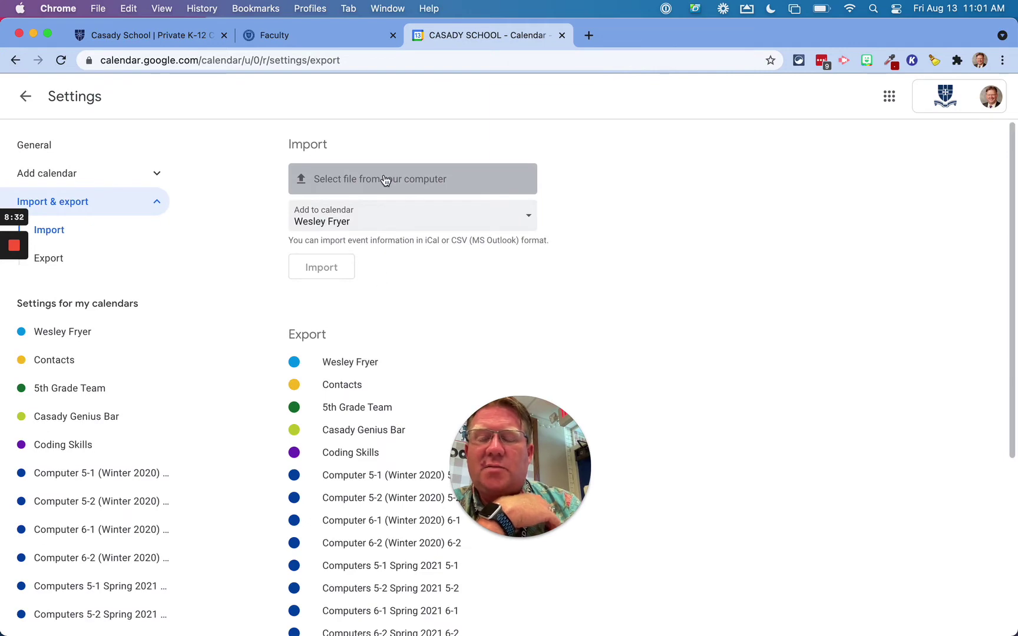
left_click(529, 220)
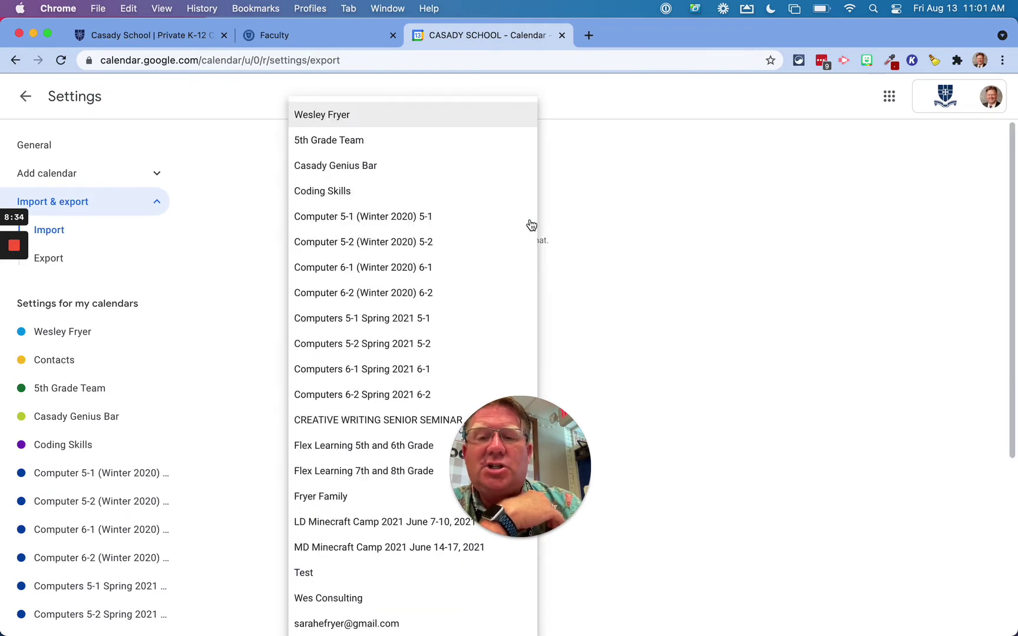
left_click(585, 193)
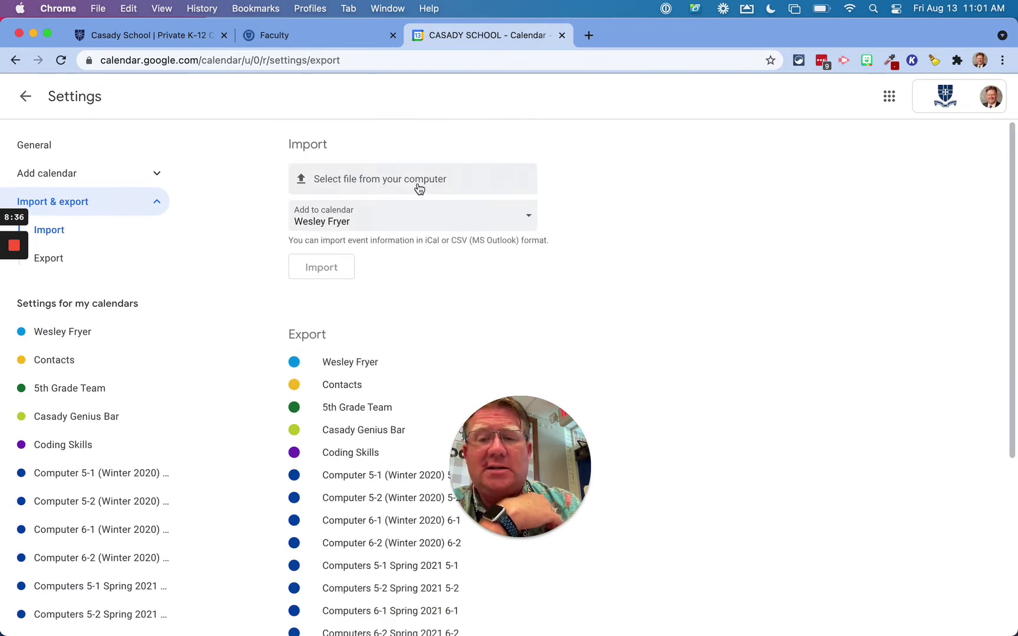
left_click(386, 189)
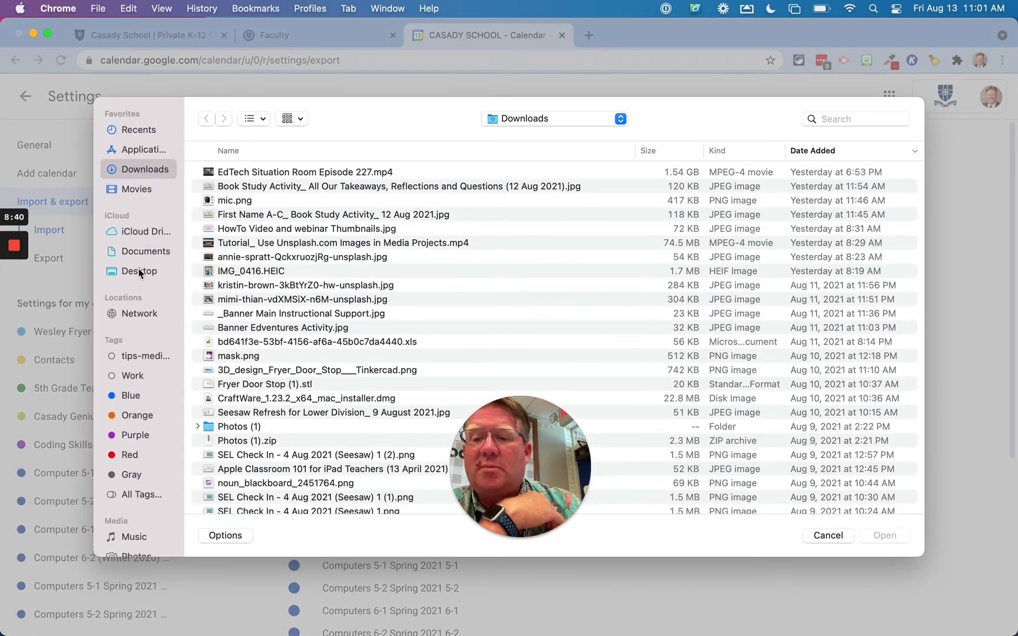
left_click(141, 273)
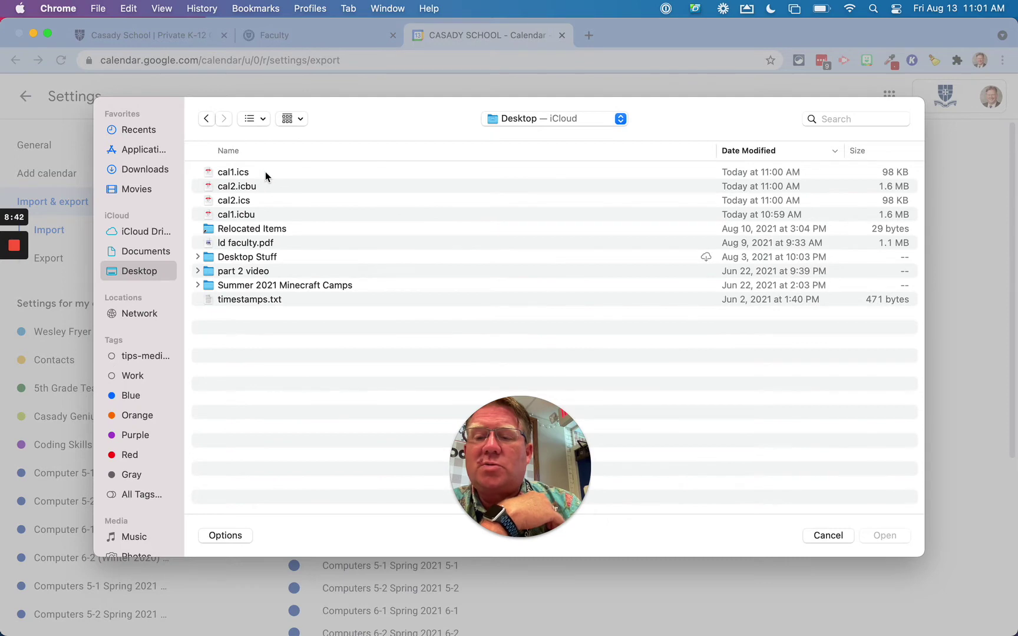
left_click(248, 175)
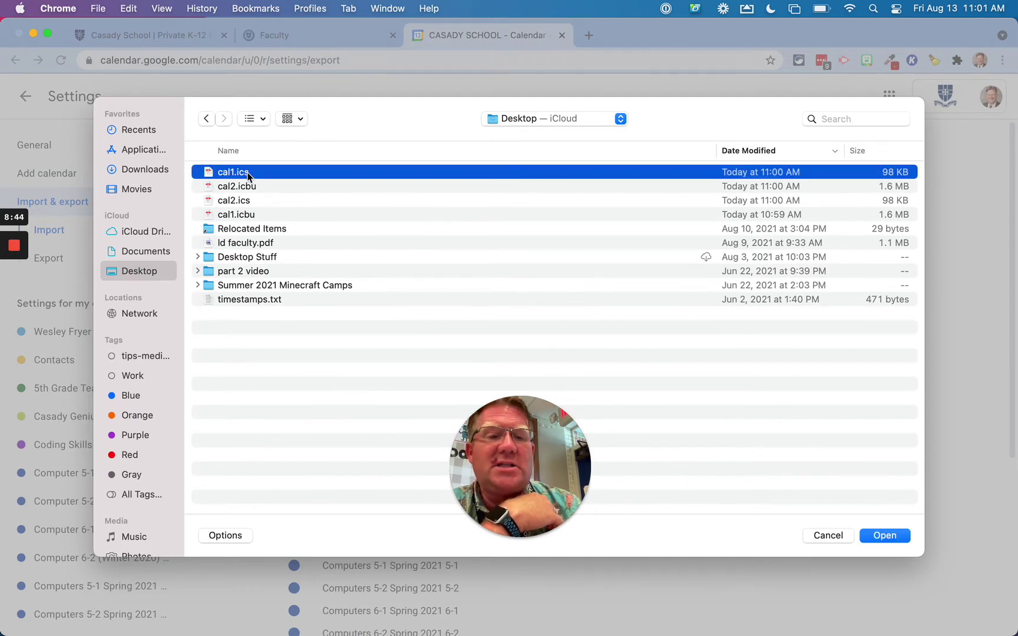
left_click(882, 537)
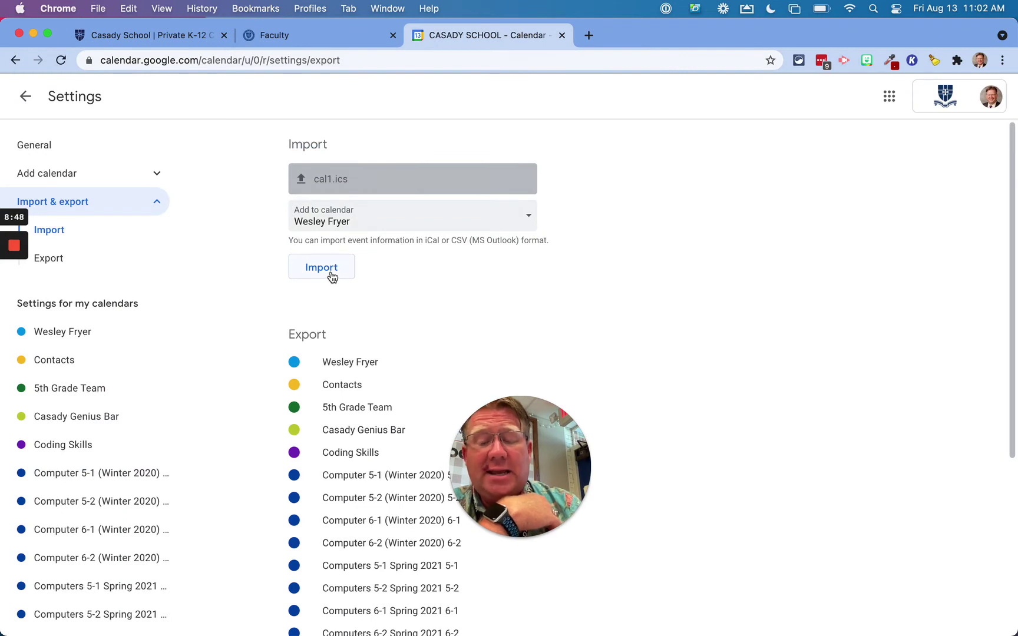
left_click(332, 276)
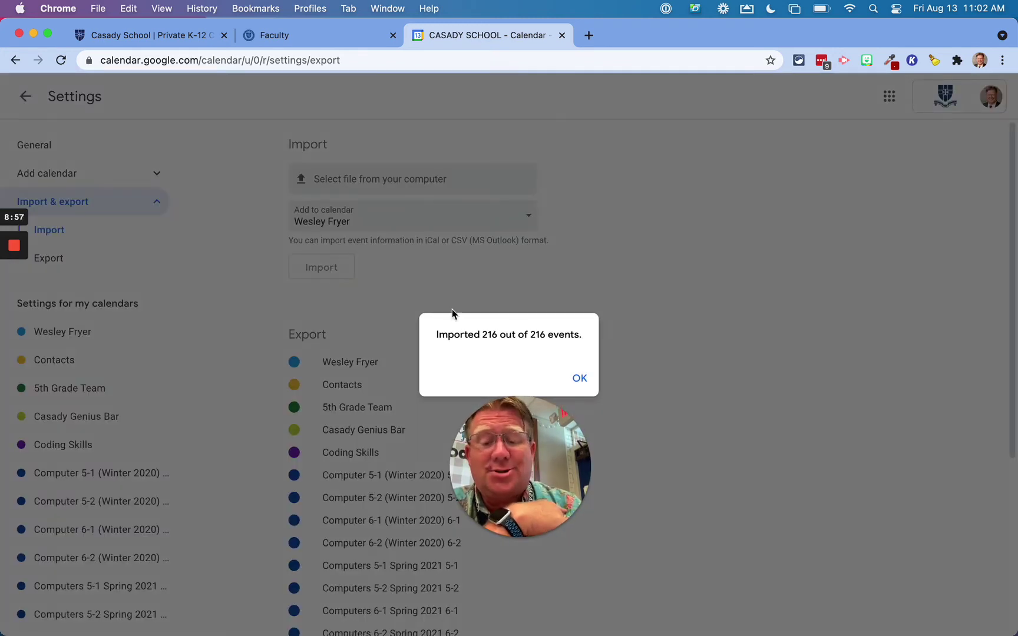
Back in week view, show the main calendar and move to the August 22–28 week
left_click(580, 380)
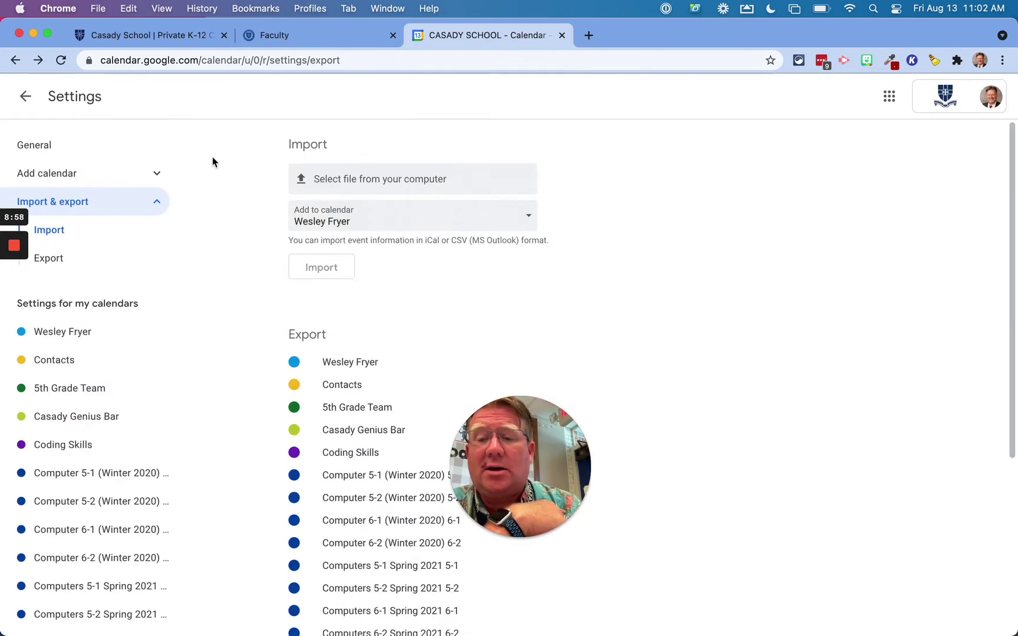
left_click(26, 100)
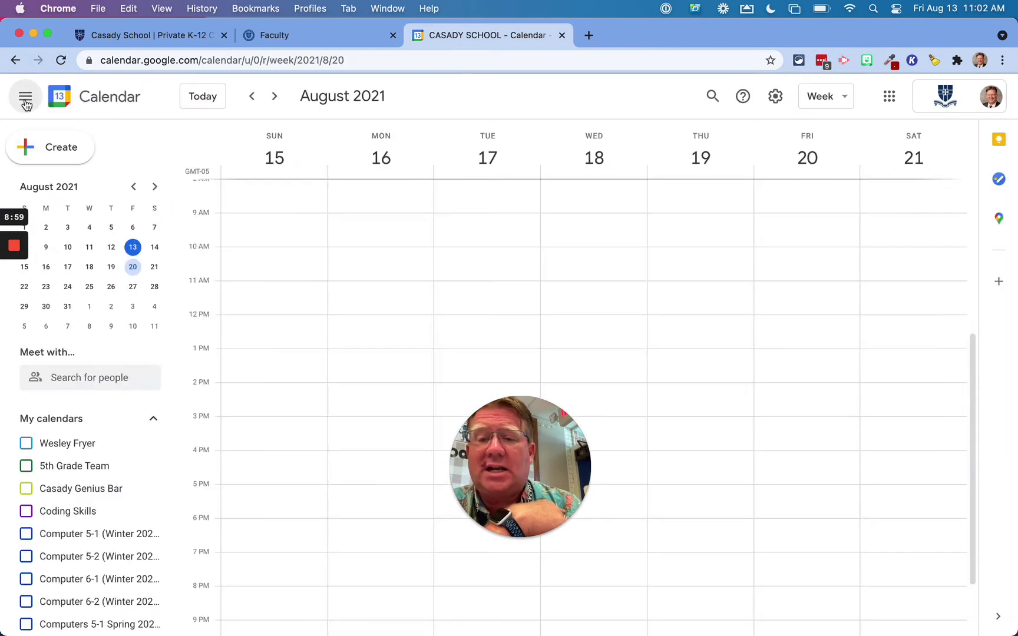
left_click(26, 444)
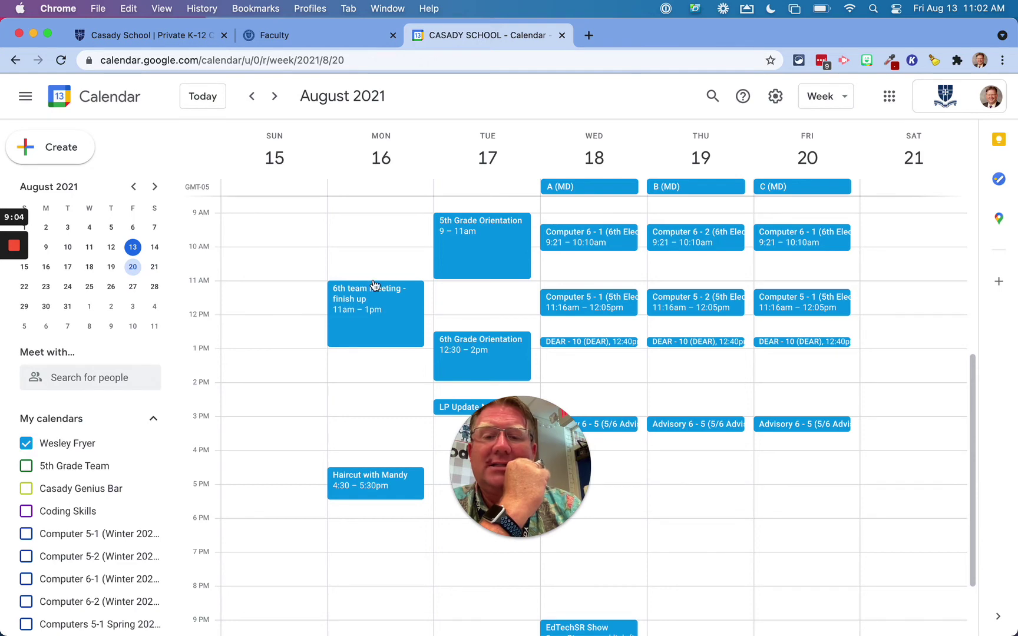
left_click(275, 97)
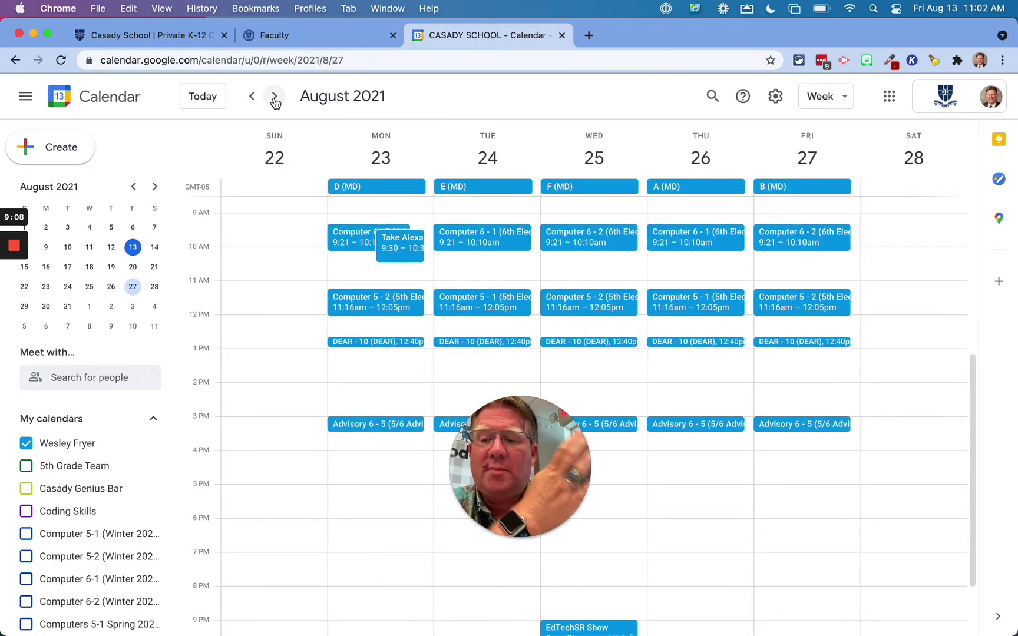
Compare the imported classes by toggling the main and MyCasady Classes calendars, leaving MyCasady hidden
left_click(26, 444)
left_click(26, 444)
scroll(94, 490, "down", 10)
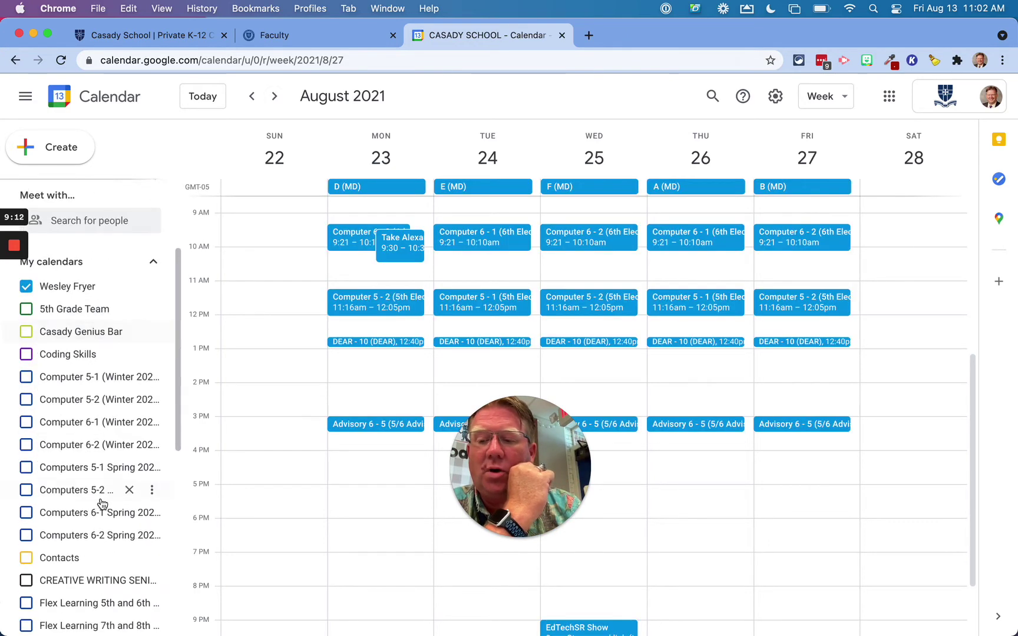
scroll(102, 504, "down", 3)
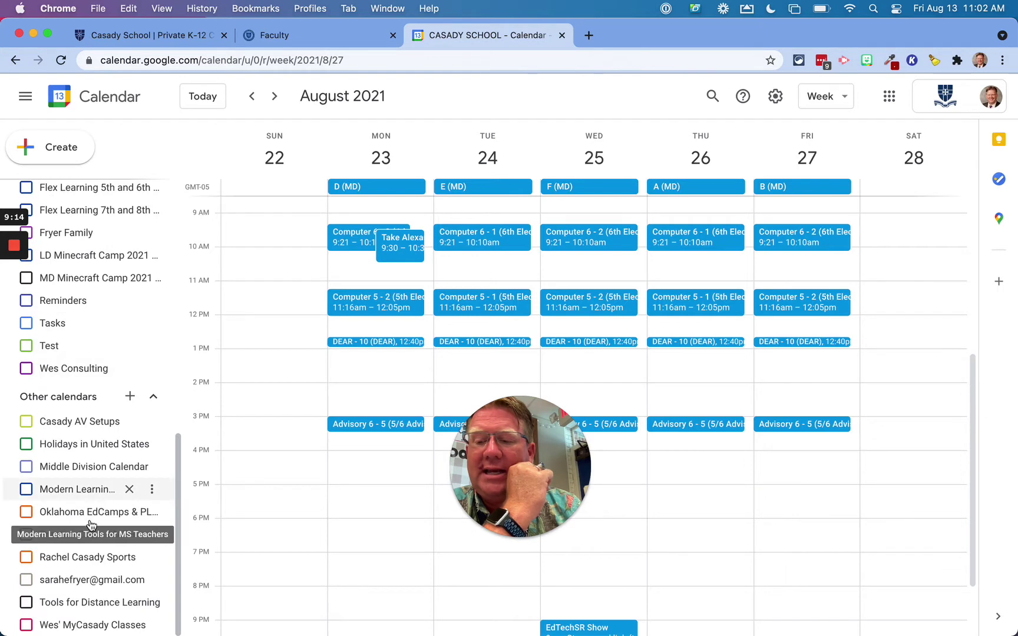
left_click(26, 625)
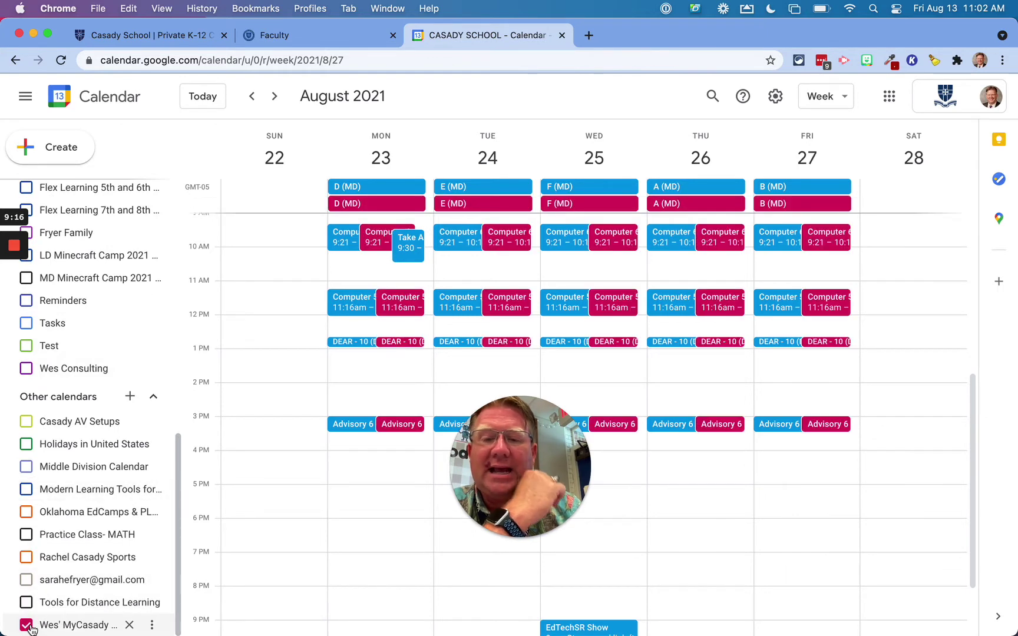
left_click(26, 626)
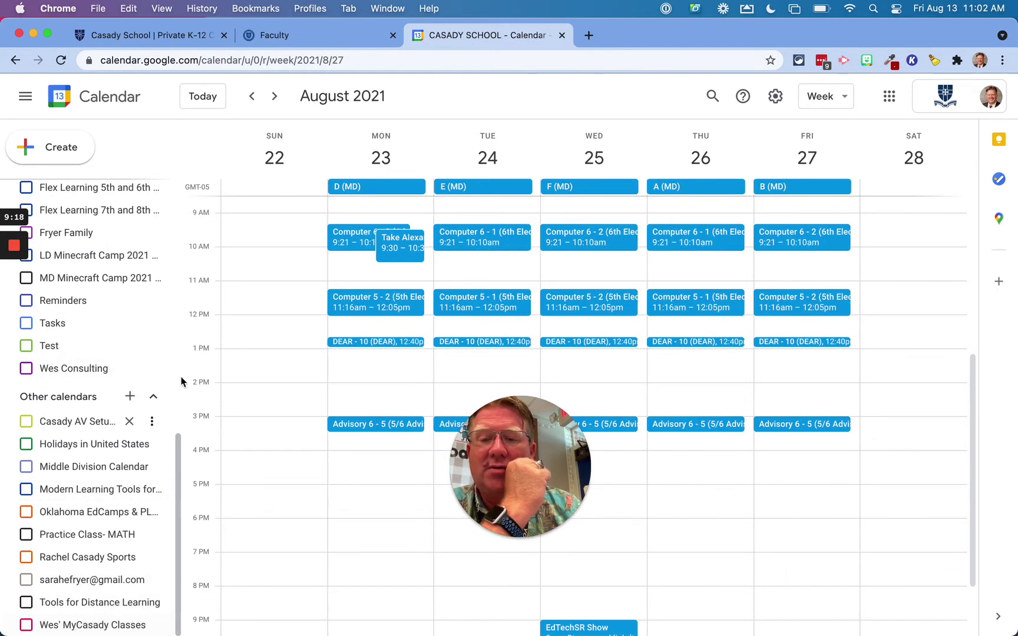
scroll(181, 380, "up", 10)
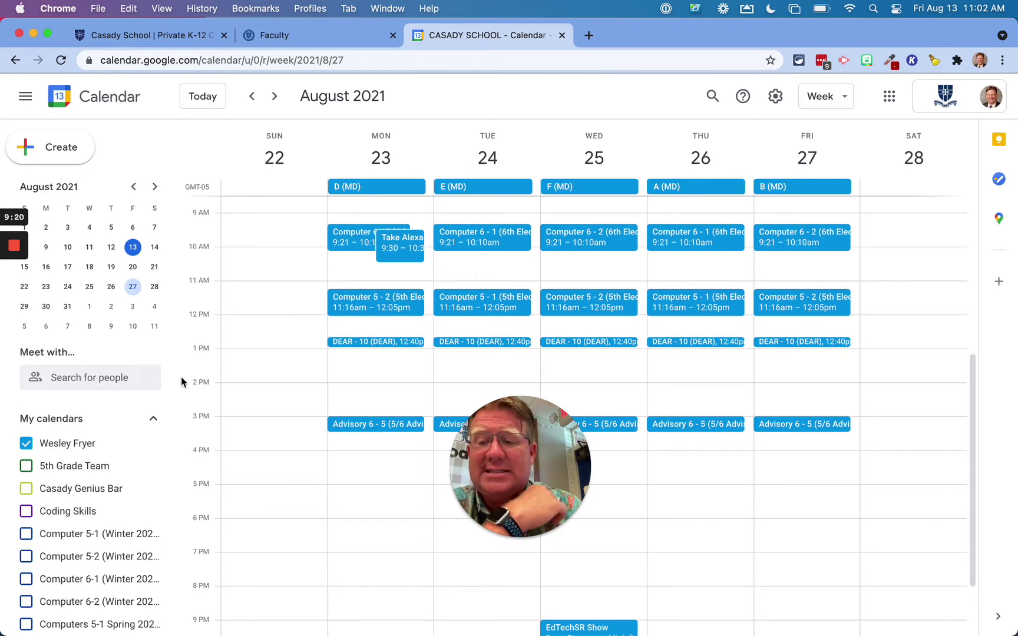
scroll(181, 380, "down", 5)
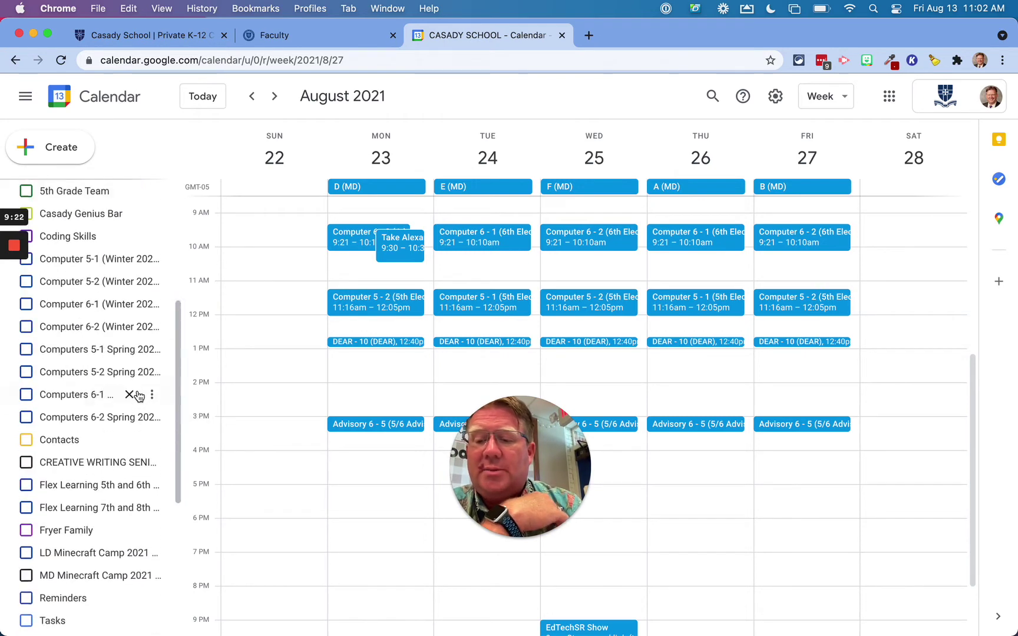
scroll(138, 395, "down", 4)
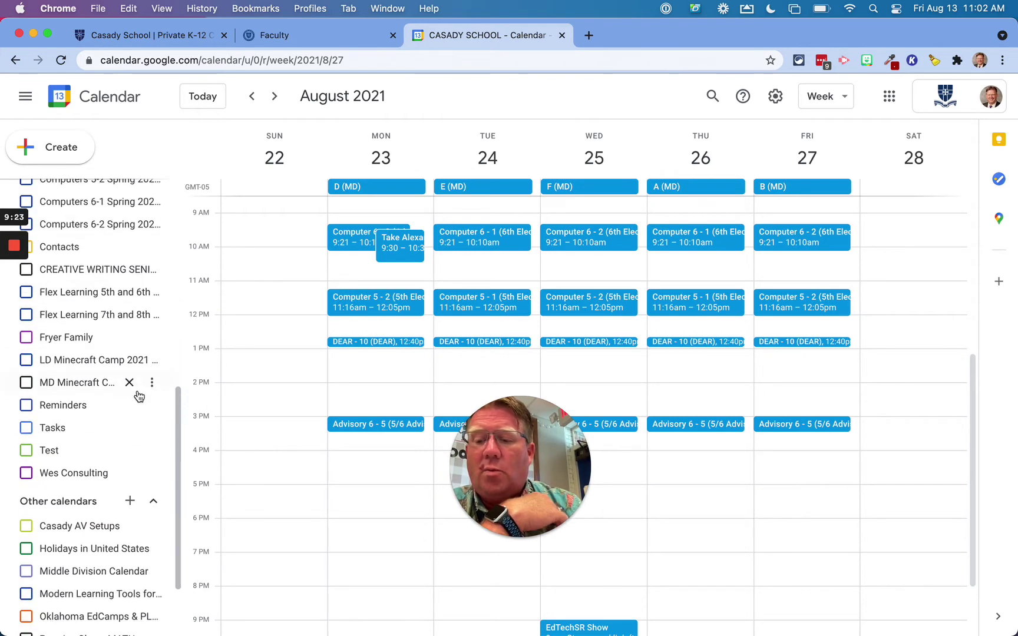
Load cal2.ics from the Desktop into Google Calendar's import form
left_click(132, 491)
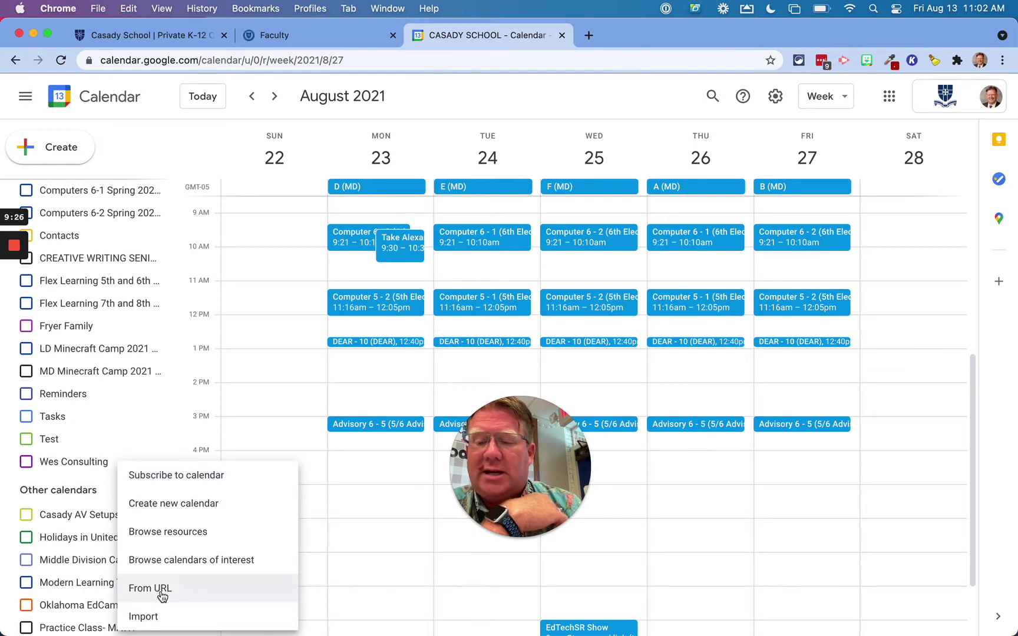
left_click(168, 614)
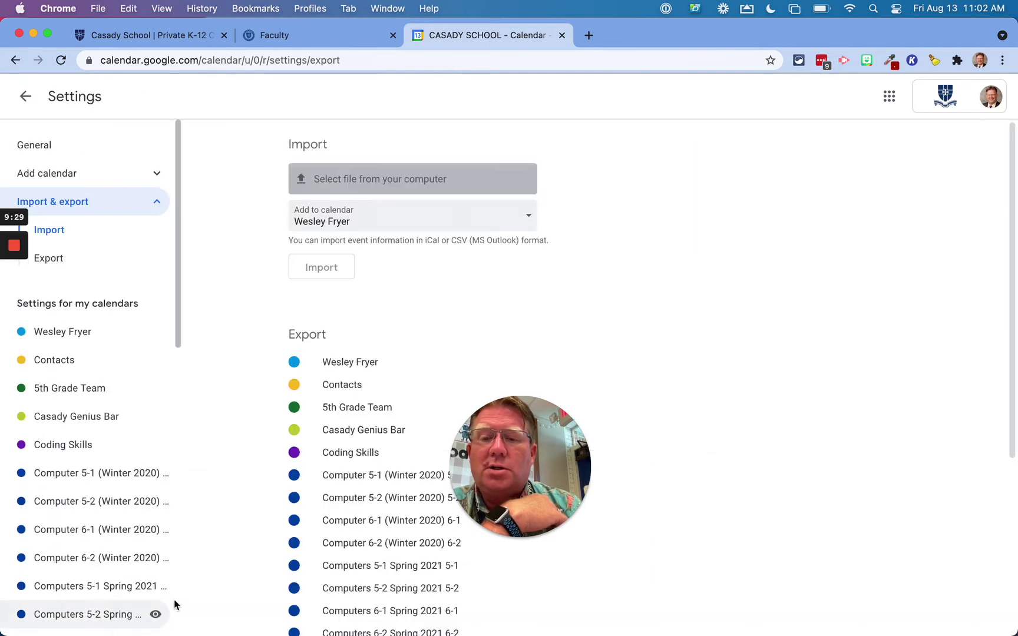
left_click(377, 185)
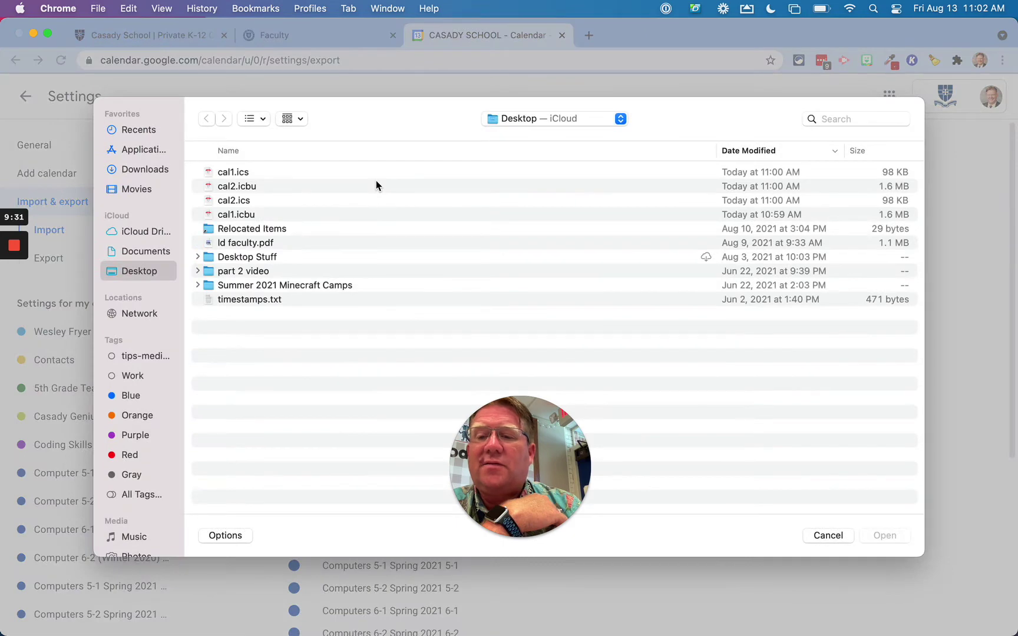
left_click(241, 201)
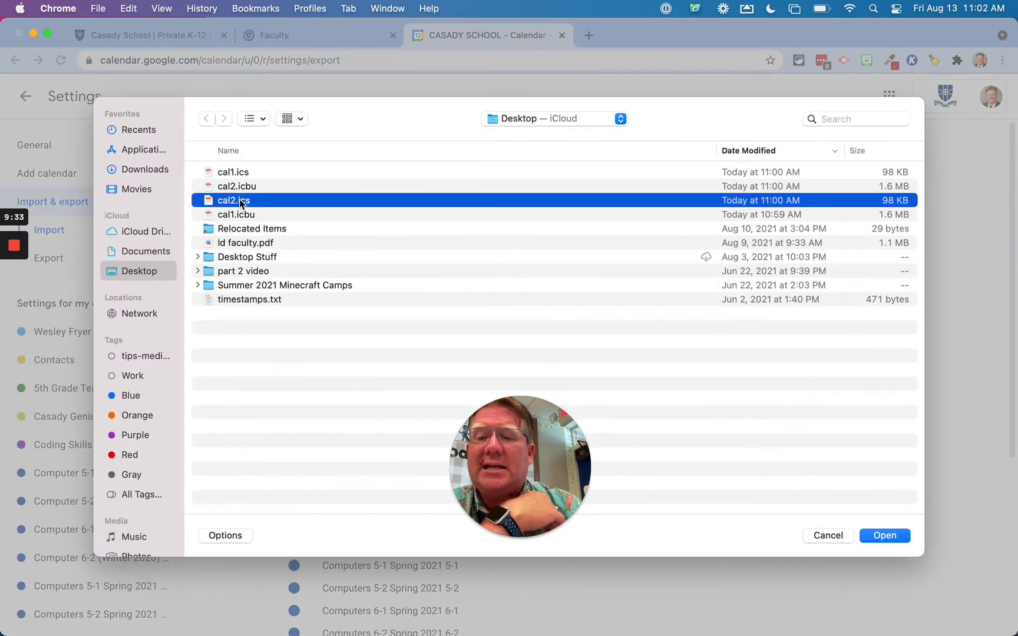
left_click(883, 535)
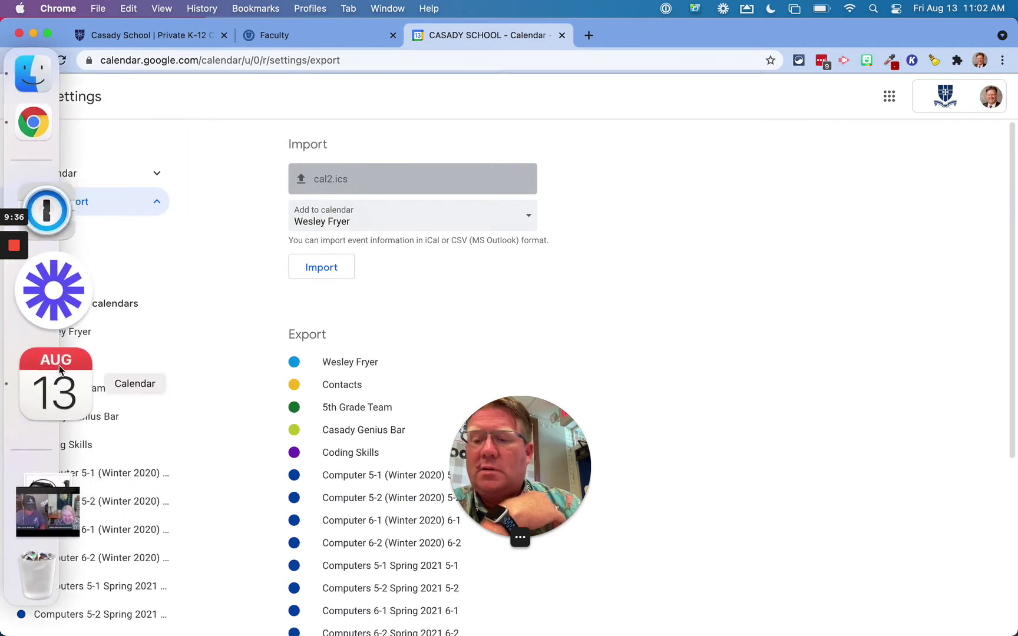
In Apple Calendar, select every event and open the File > Export choices
left_click(51, 383)
left_click(101, 8)
left_click(102, 8)
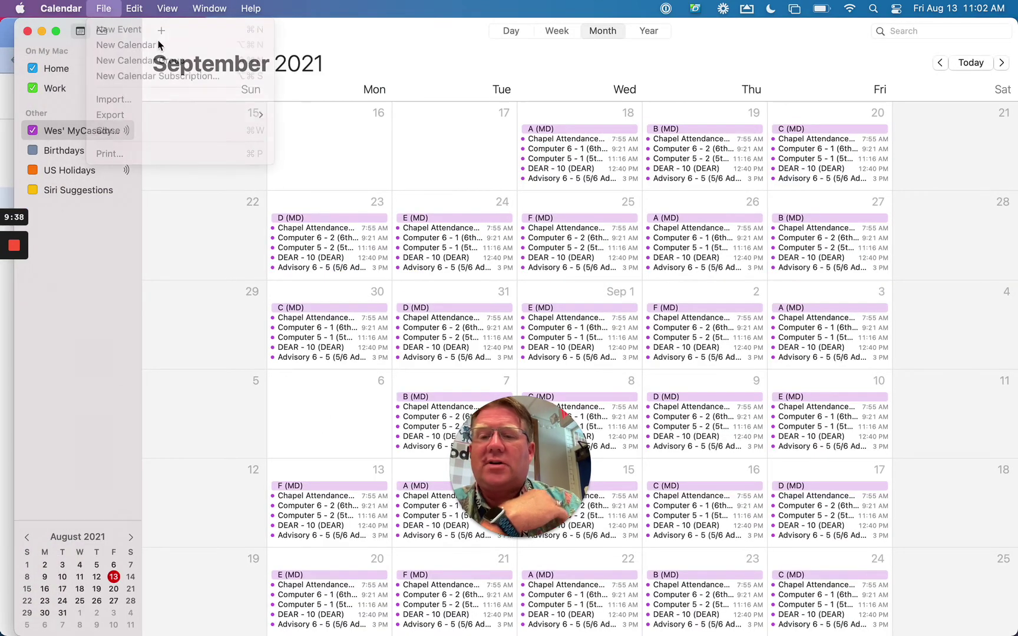
key("super+a")
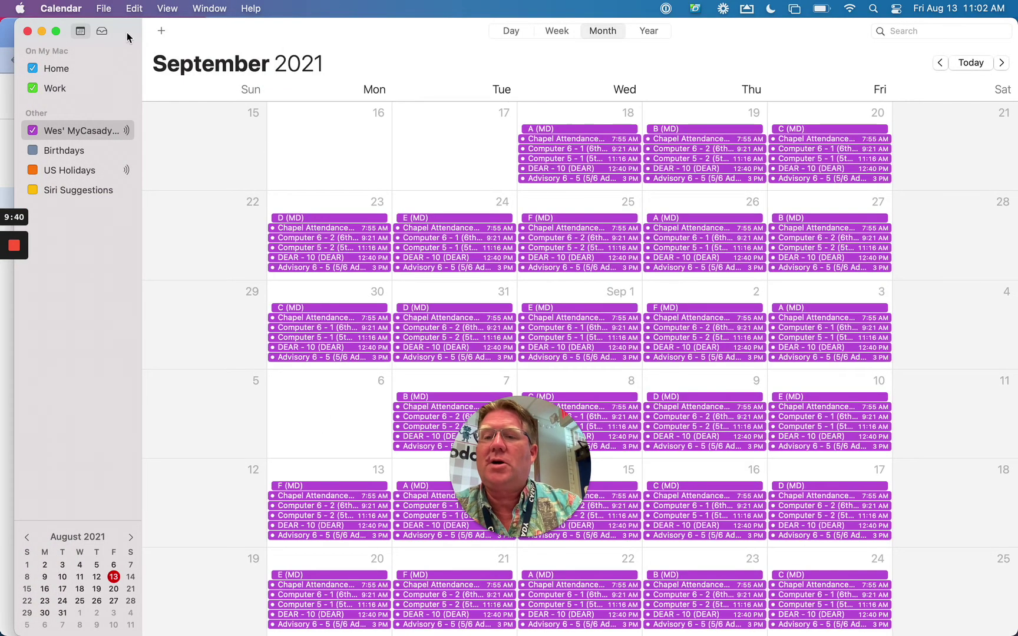
left_click(102, 9)
mouse_move(124, 119)
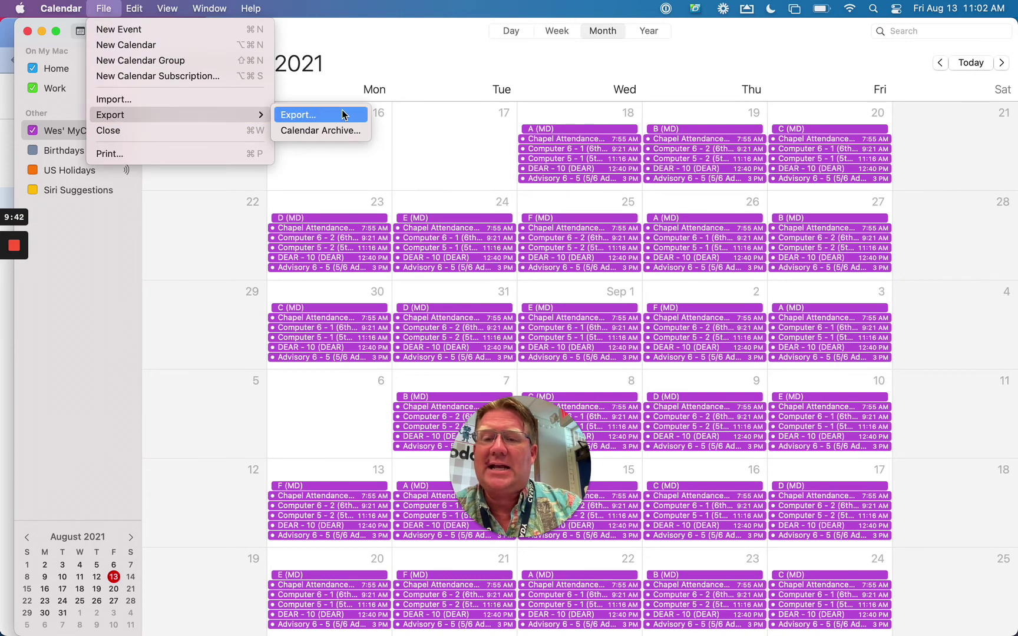
left_click(359, 68)
Import all 216 events from cal2.ics into the main personal calendar and dismiss the confirmation
key("super+Tab")
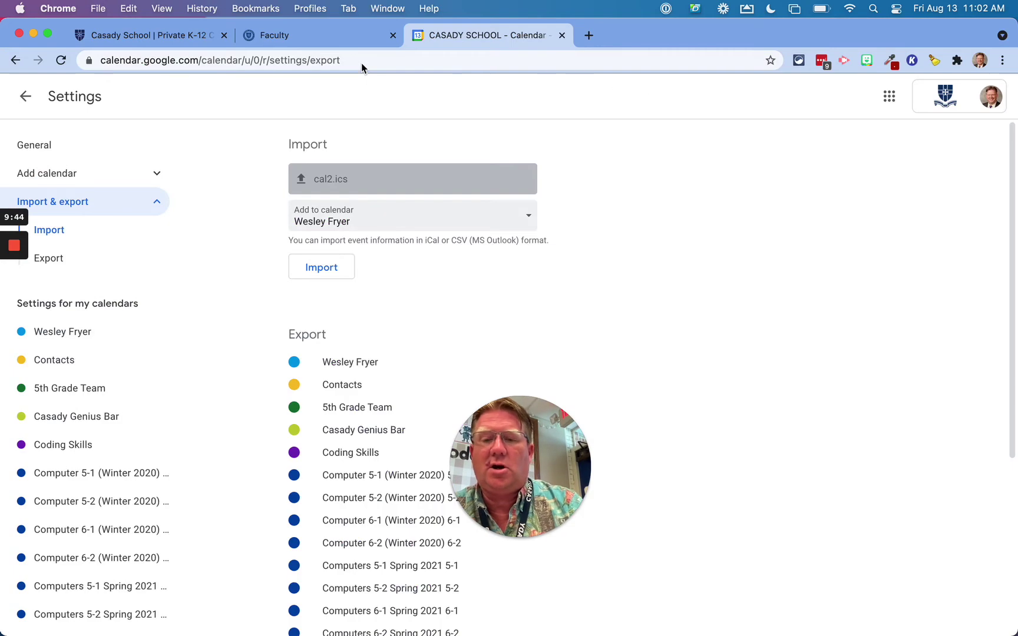
left_click(321, 268)
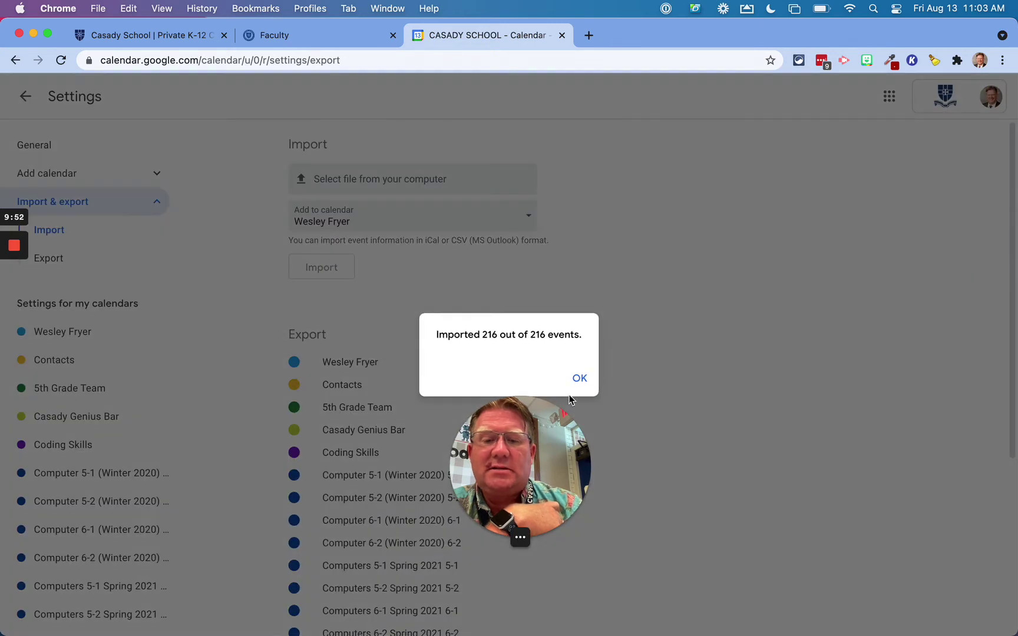
left_click(581, 379)
left_click_drag(545, 459, 127, 535)
Return to the calendar in Month view and page ahead to October 2021
left_click(27, 97)
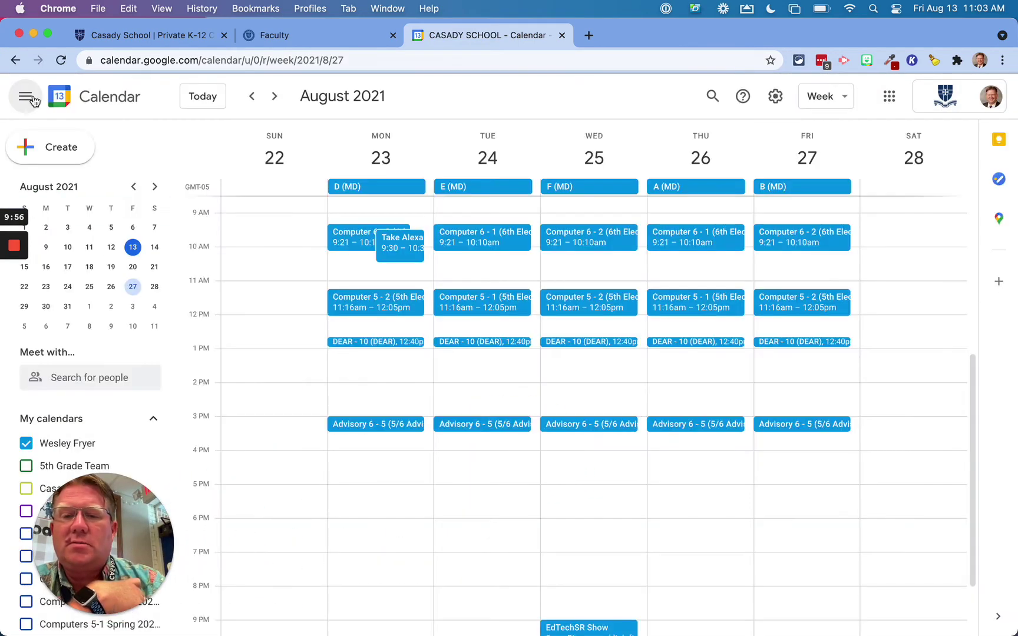
left_click(834, 101)
left_click(840, 186)
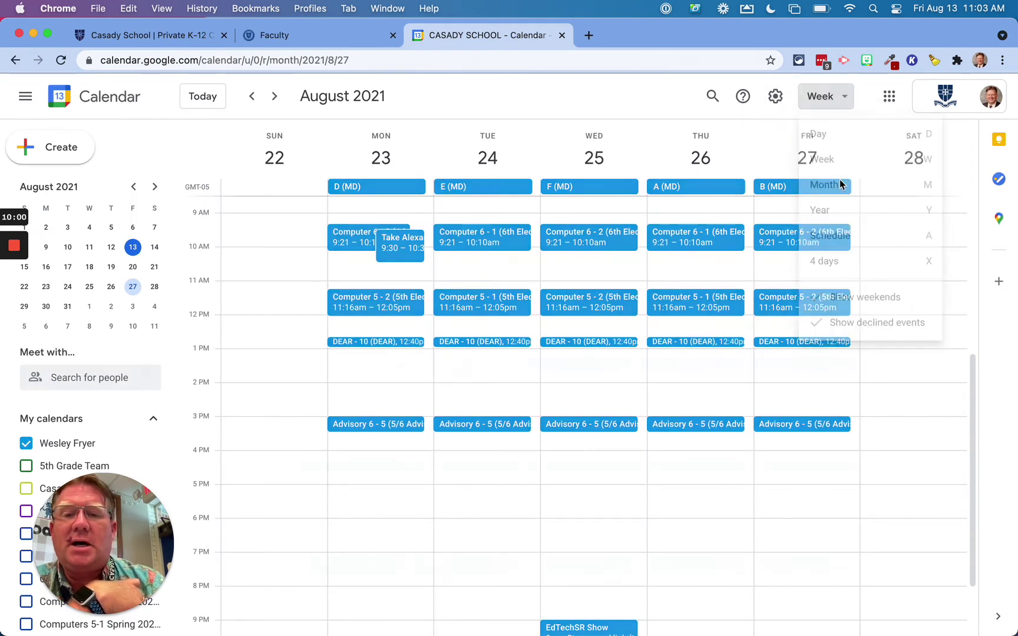
left_click(275, 96)
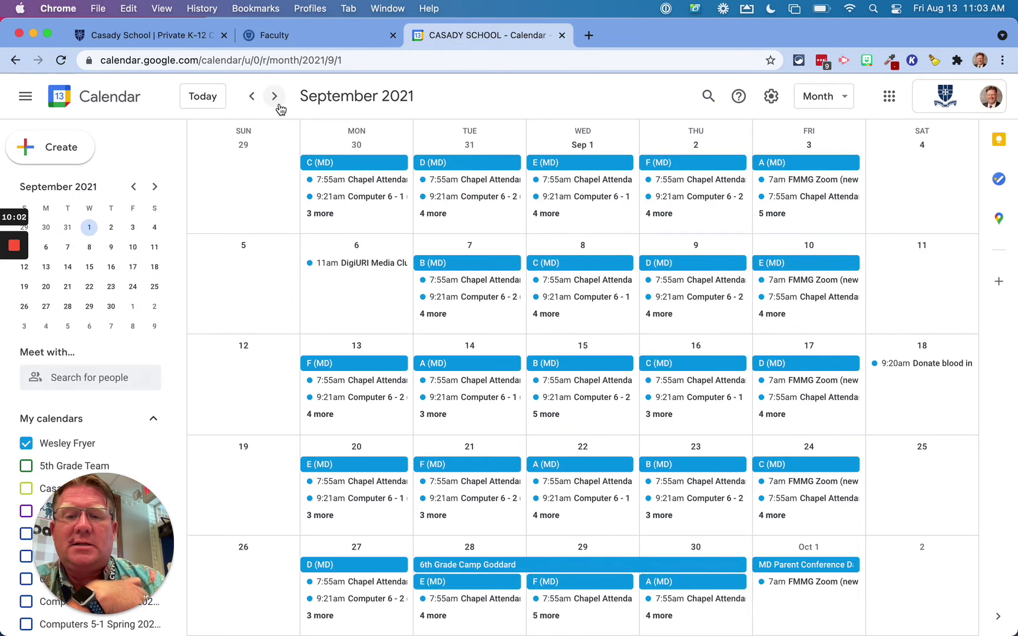
left_click(278, 105)
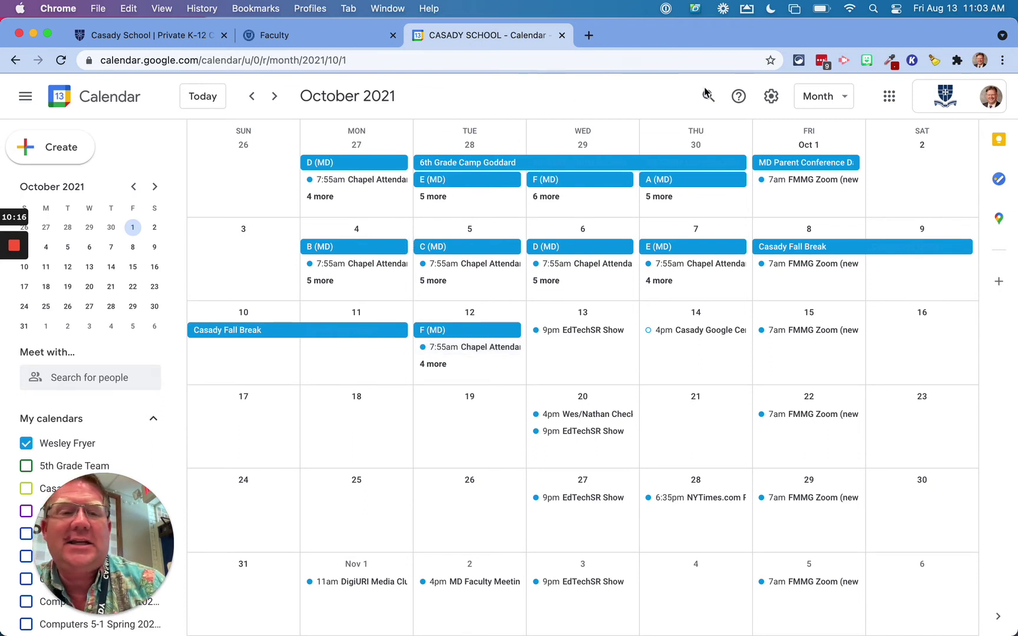
Switch to Week view and step back to the Aug 29–Sep 4, 2021 week
left_click(825, 96)
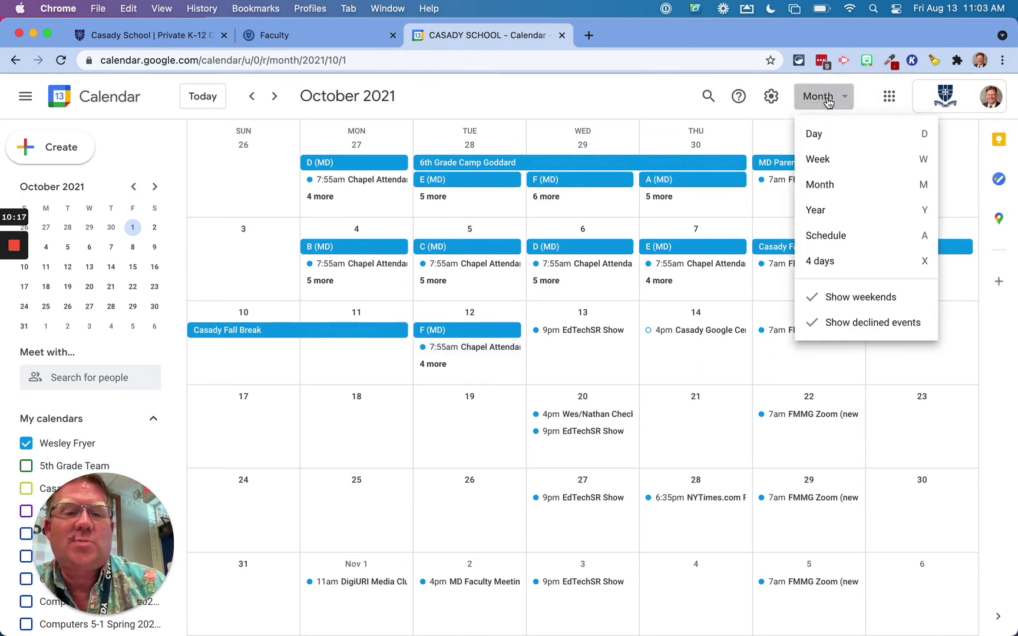
left_click(826, 163)
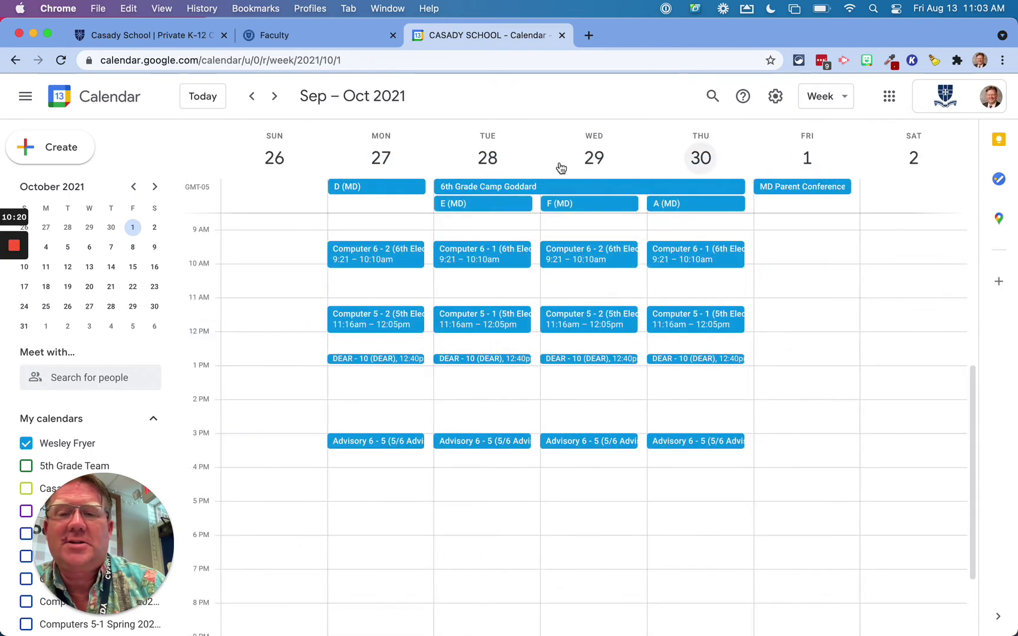
left_click(253, 96)
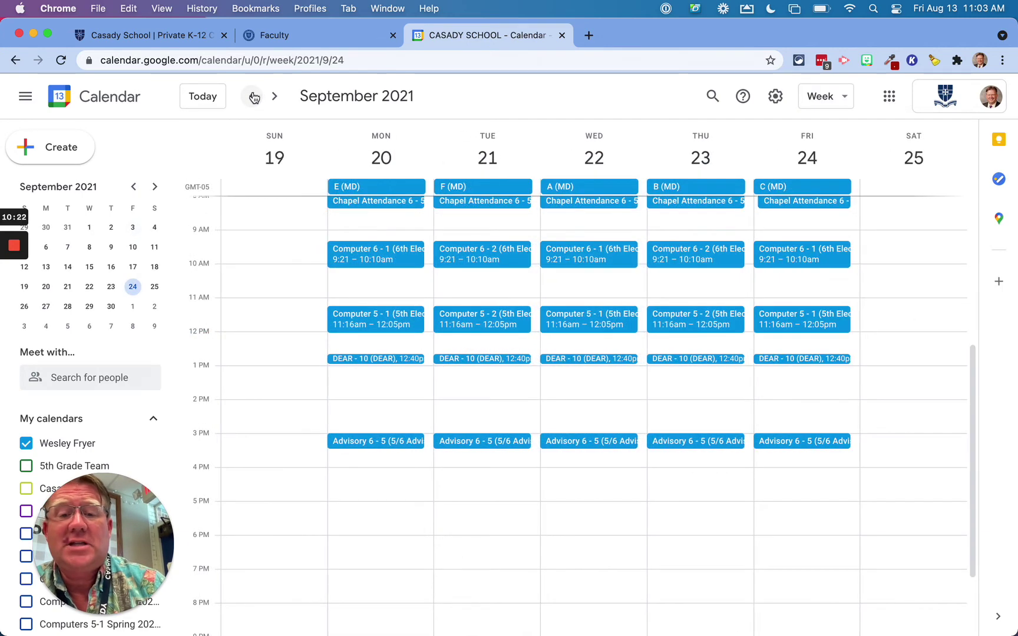
left_click(252, 96)
left_click(253, 96)
left_click(253, 96)
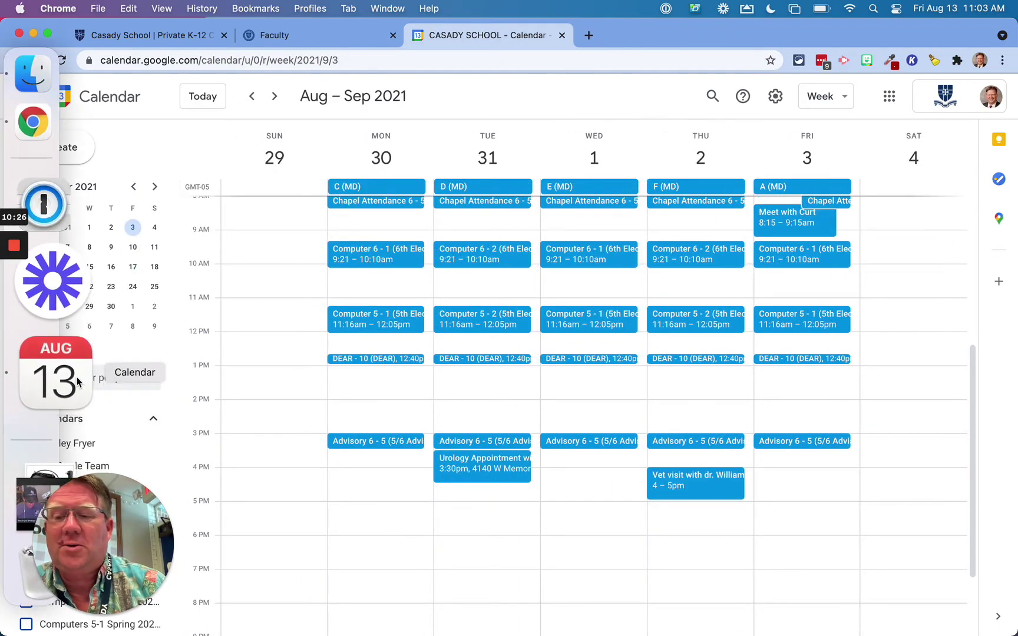
left_click(77, 382)
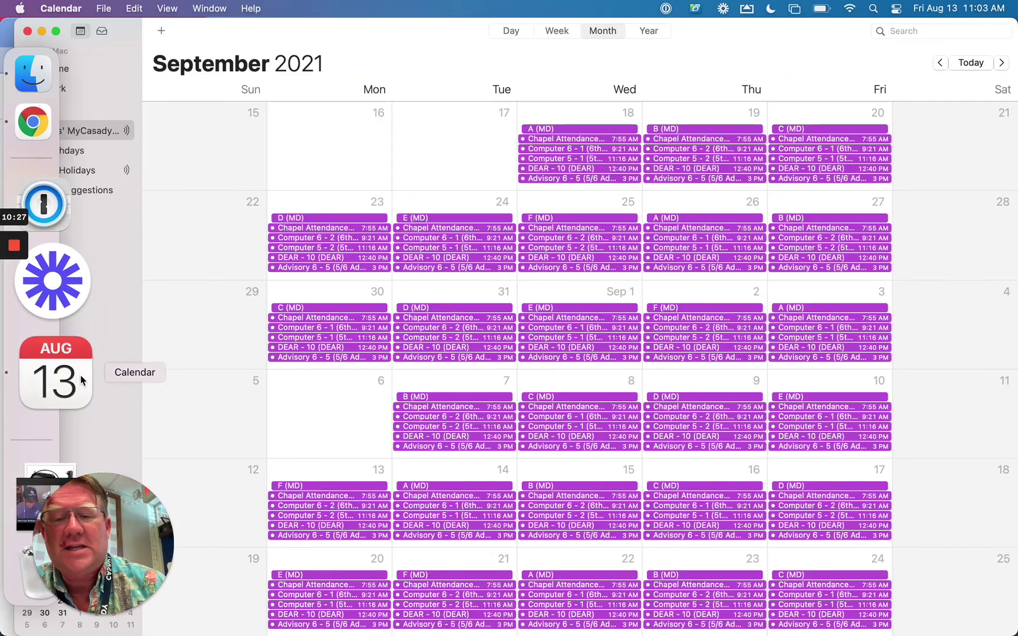
left_click(492, 170)
left_click(104, 5)
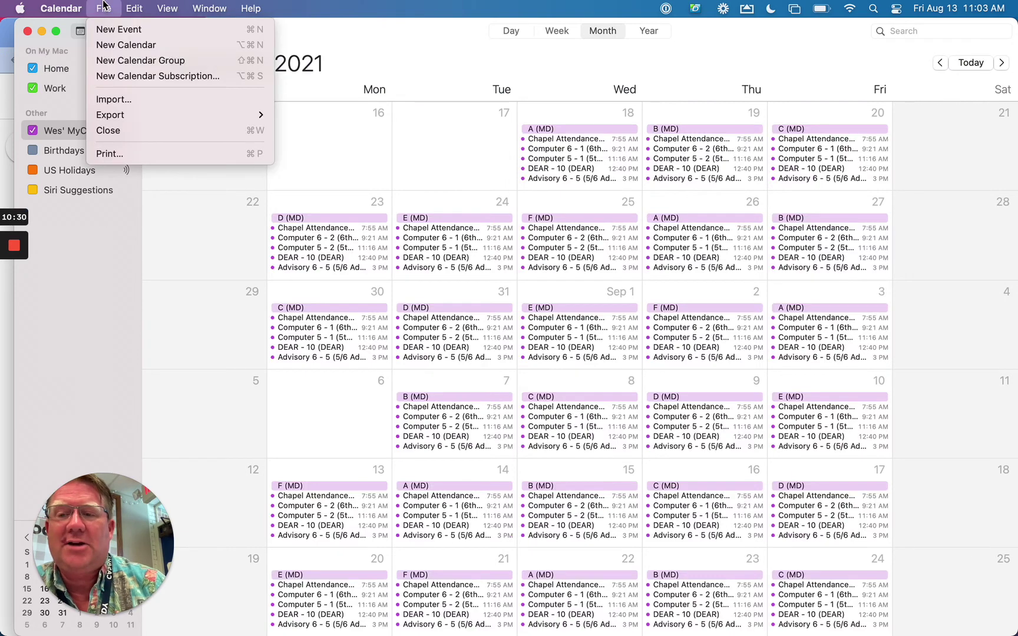
left_click(521, 212)
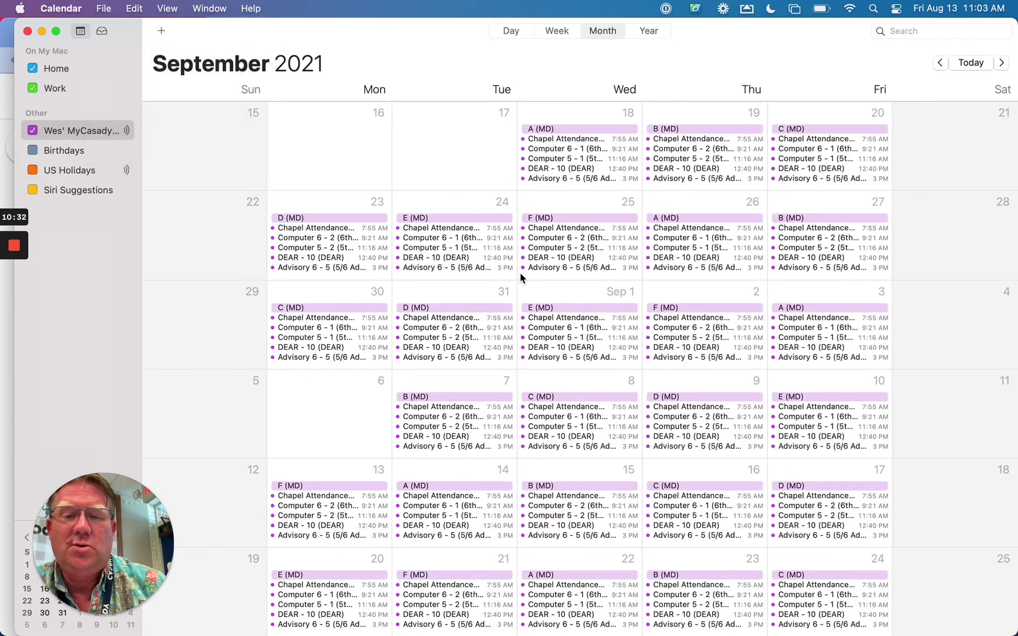
left_click(104, 8)
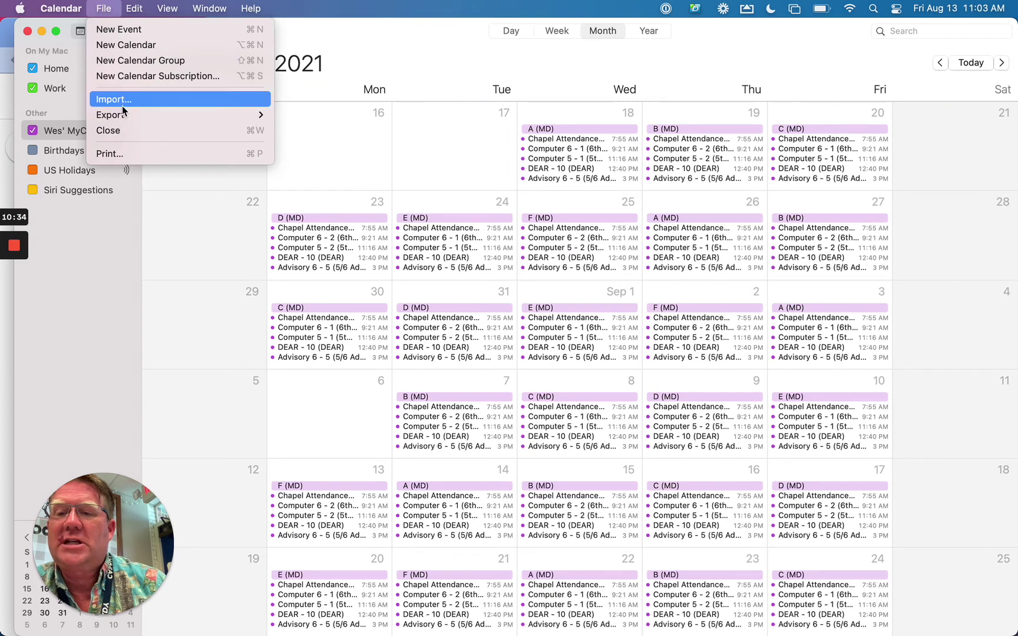
mouse_move(127, 115)
left_click(391, 77)
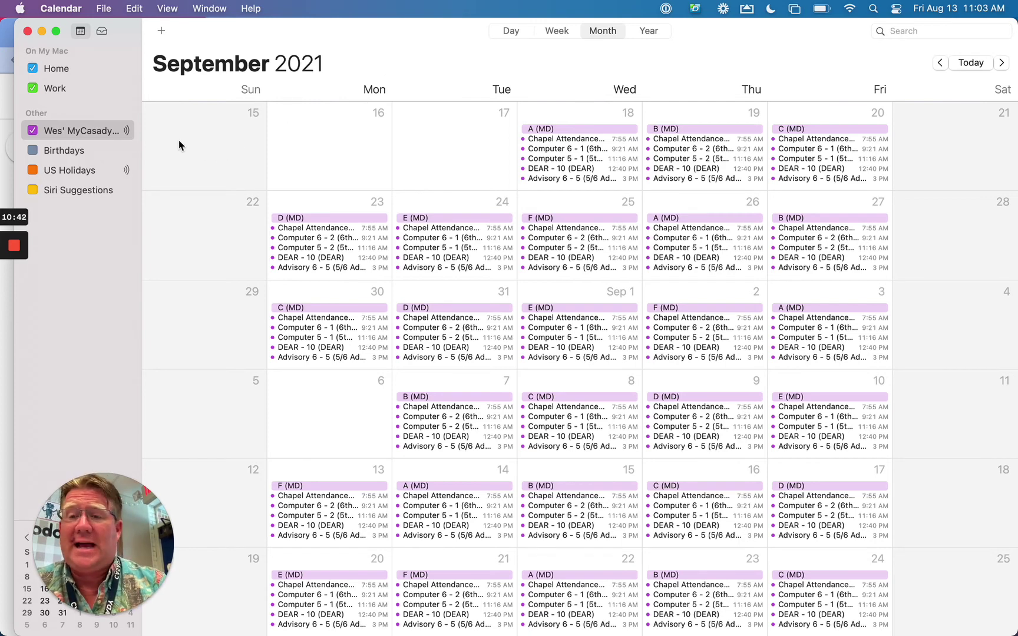
key("super+Tab")
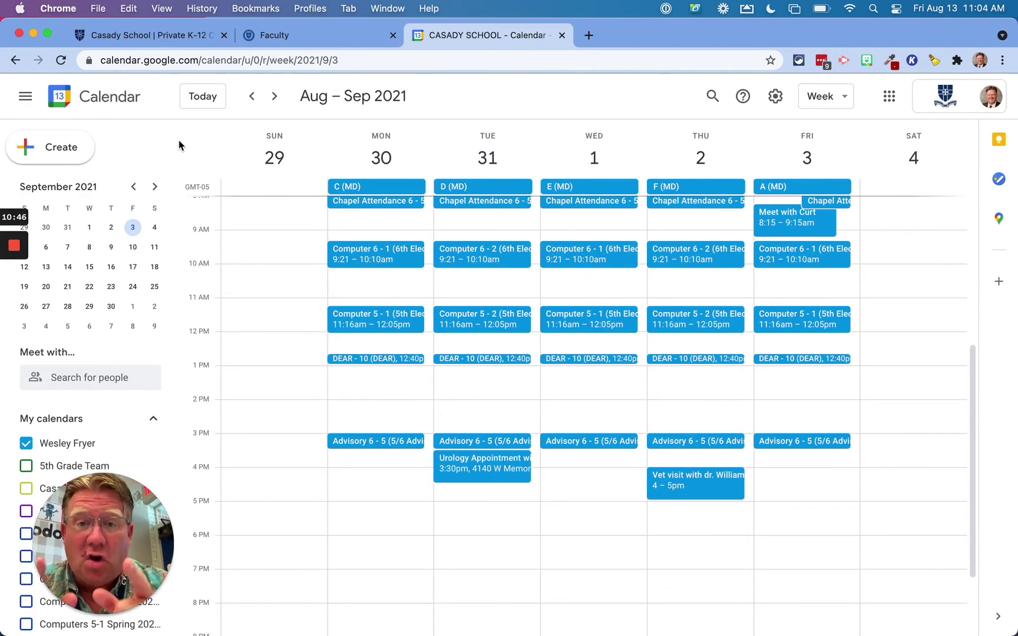
In a new Chrome tab, enter 'calendly' to load the Calendly scheduling page
key("super+t")
type("cl")
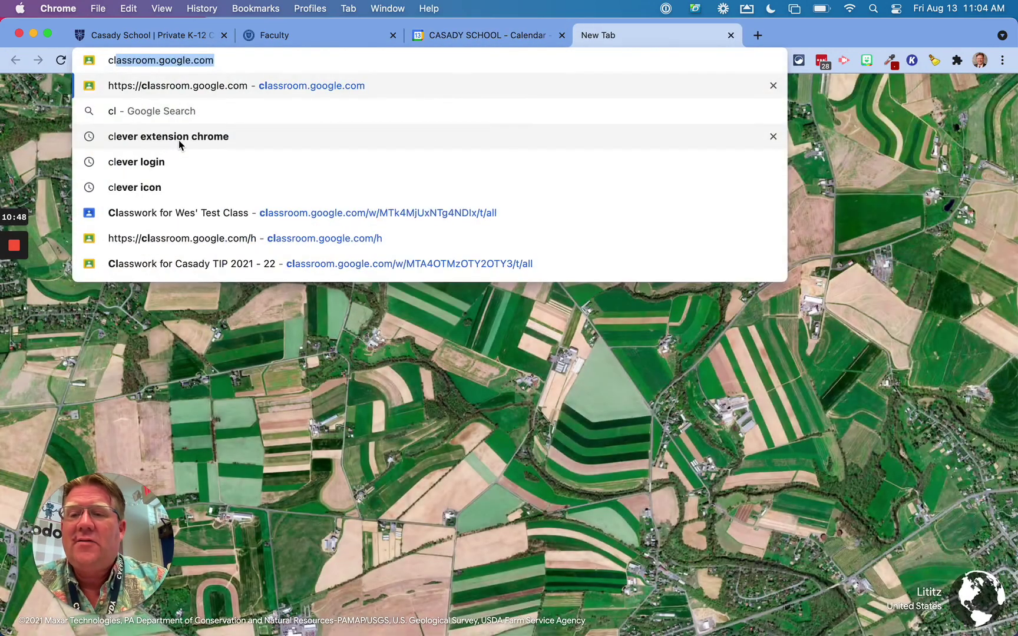
key("BackSpace")
key("BackSpace")
type("alen")
key("BackSpace")
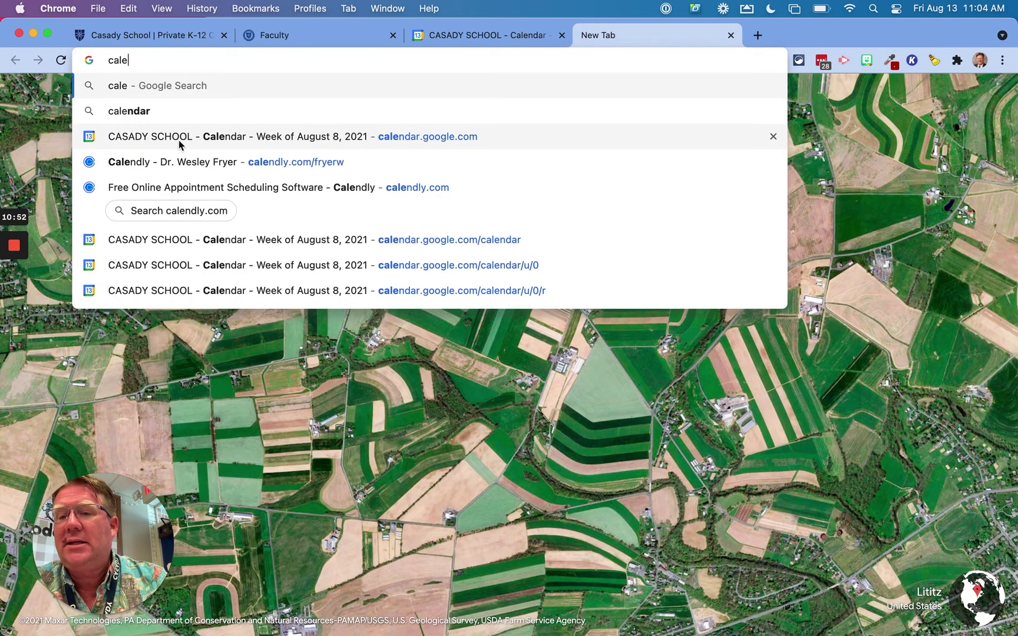
type("dly")
key("Return")
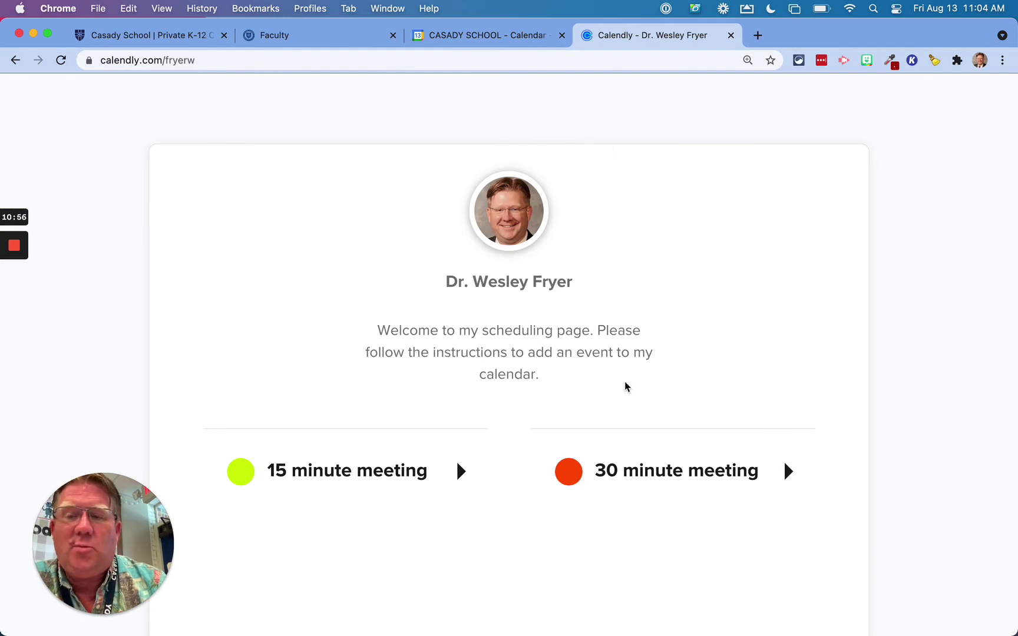
scroll(609, 407, "down", 3)
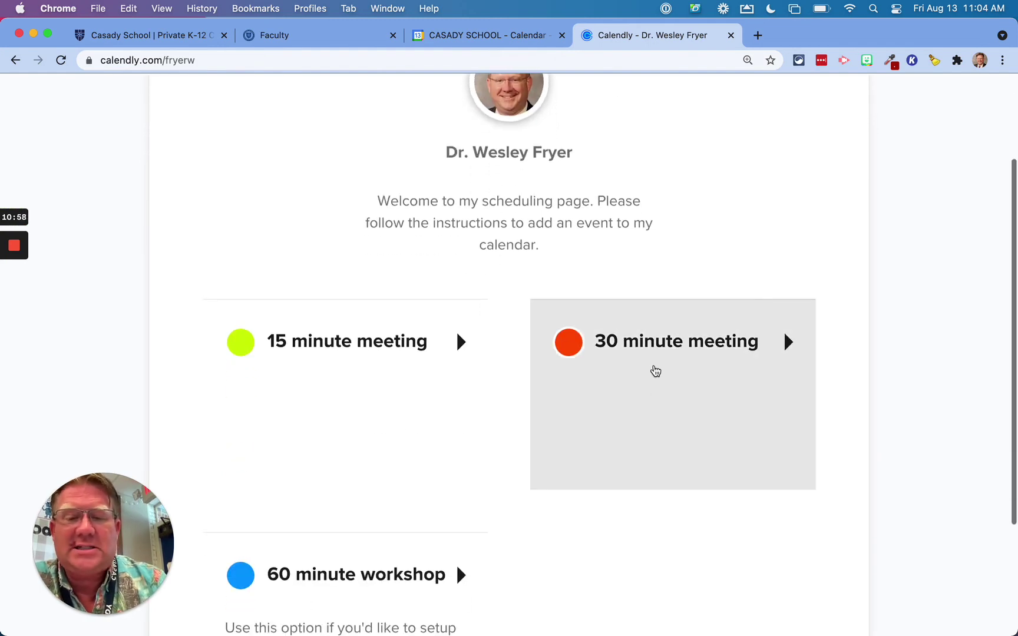
left_click(640, 339)
scroll(640, 340, "down", 5)
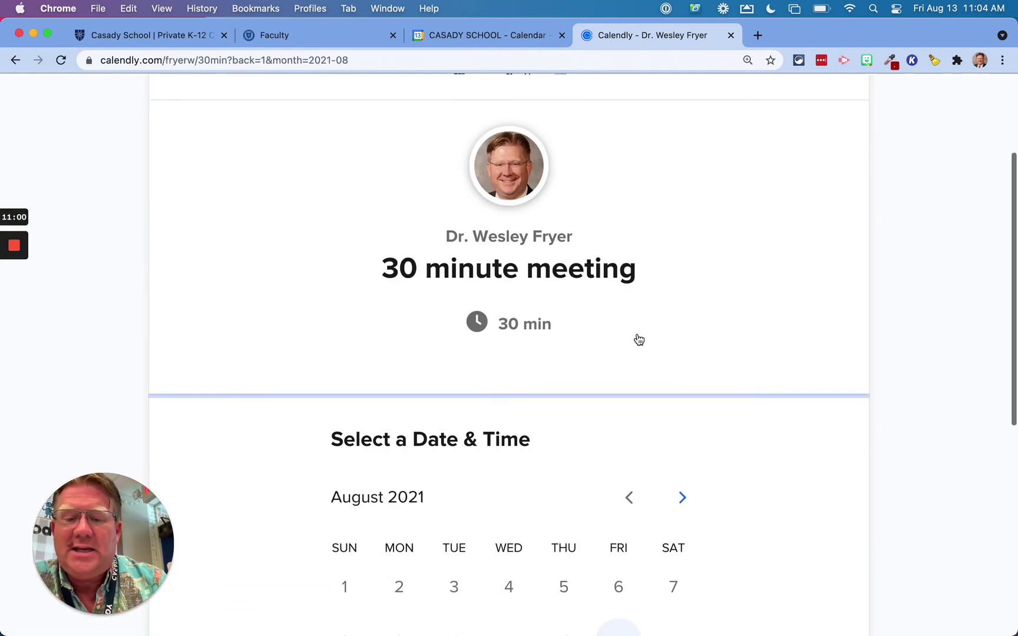
scroll(639, 340, "down", 3)
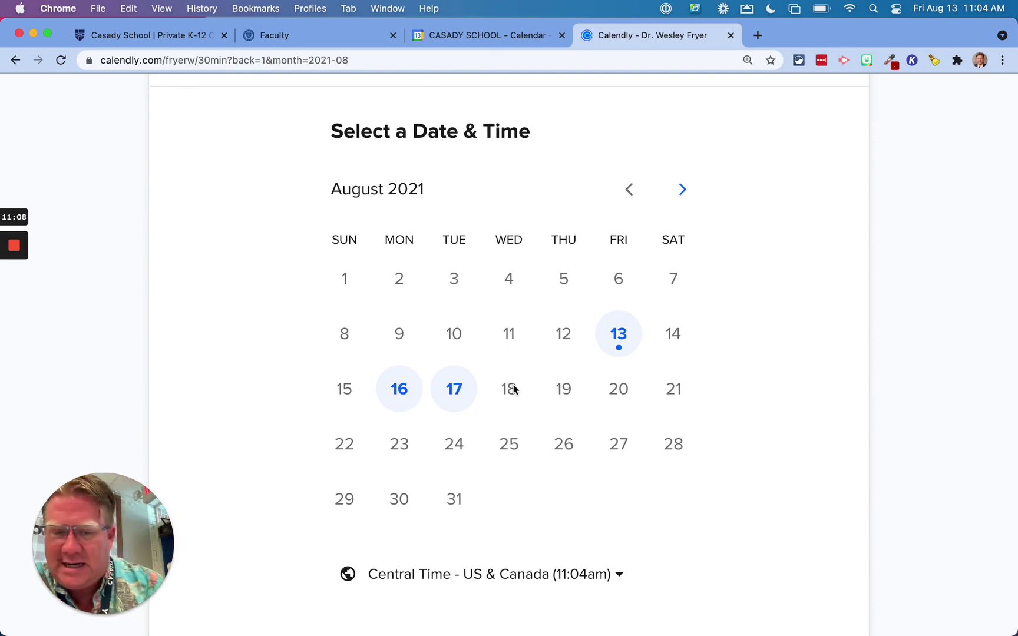
scroll(512, 389, "down", 2)
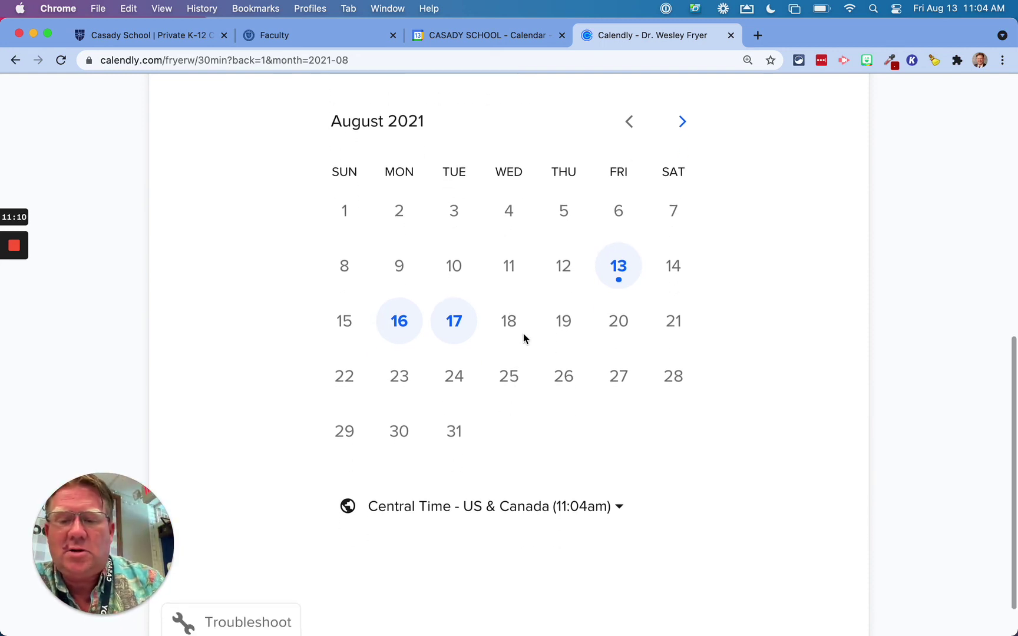
scroll(525, 339, "down", 1)
scroll(510, 288, "up", 5)
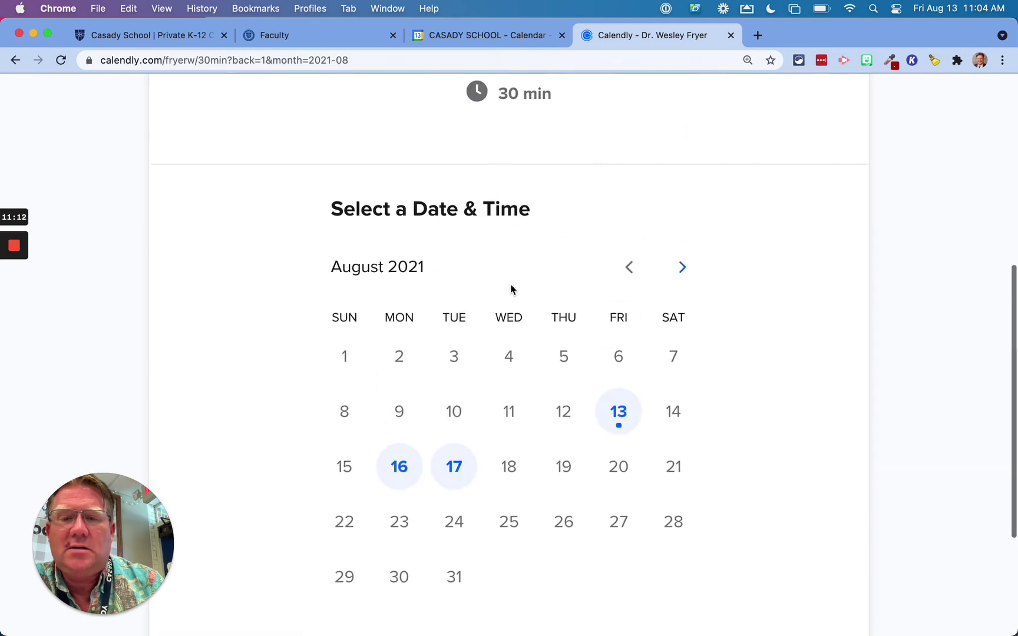
left_click(683, 282)
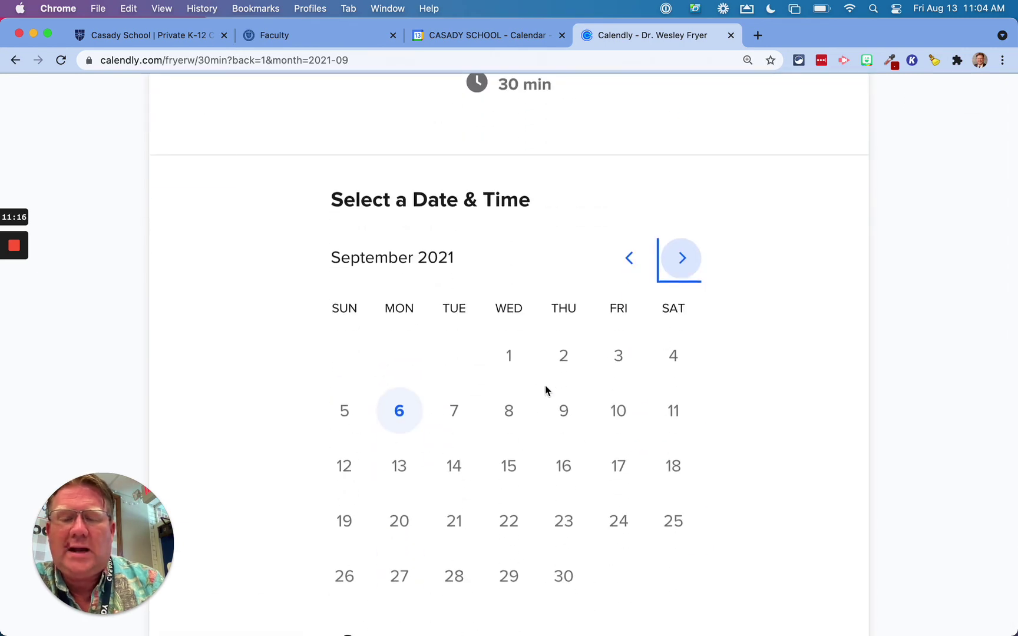
left_click(400, 415)
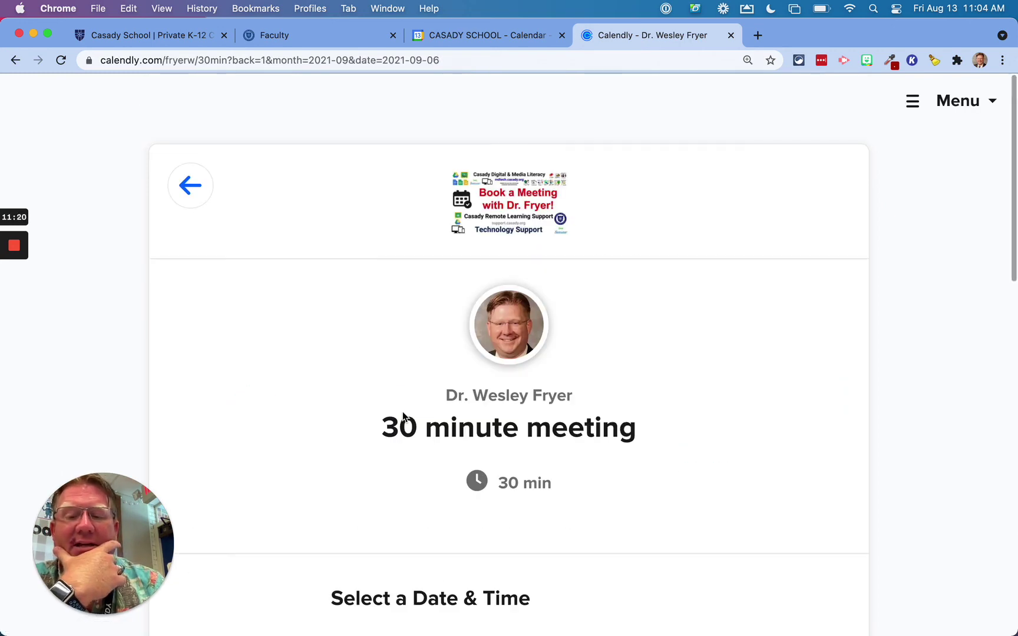
scroll(555, 499, "down", 2)
scroll(557, 496, "up", 5)
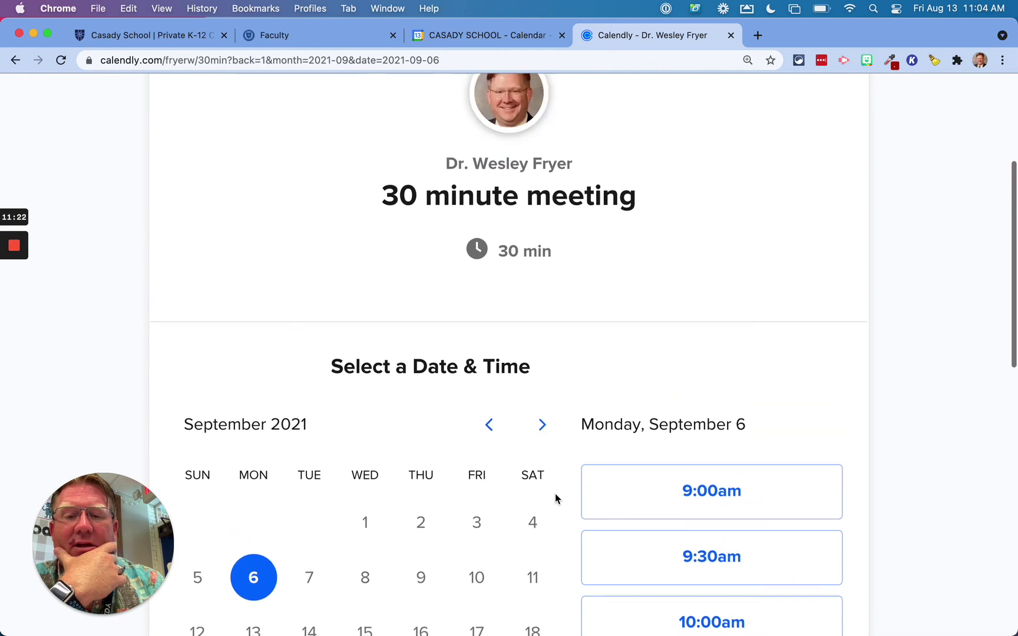
left_click(193, 198)
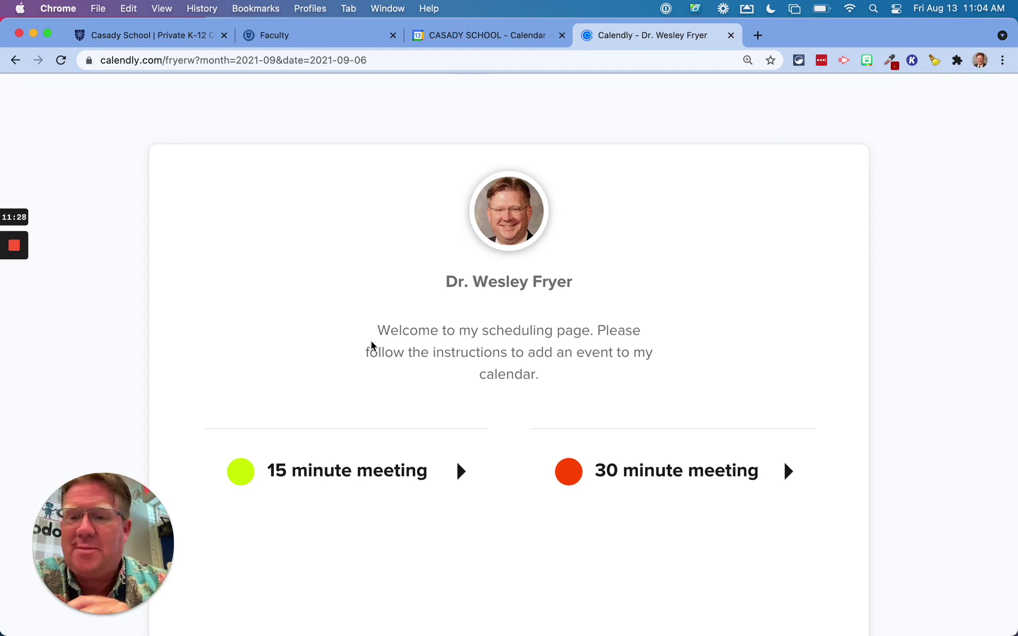
Open the 15 minute meeting and move its calendar back to August 2021 to see available dates
left_click(374, 473)
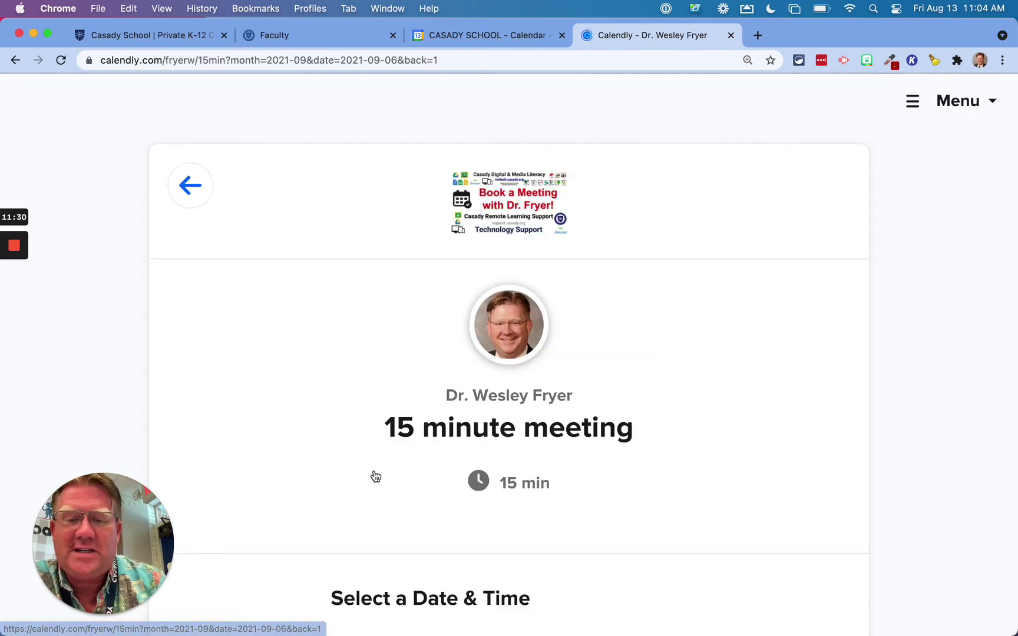
scroll(534, 421, "down", 5)
scroll(541, 422, "down", 4)
scroll(541, 422, "up", 1)
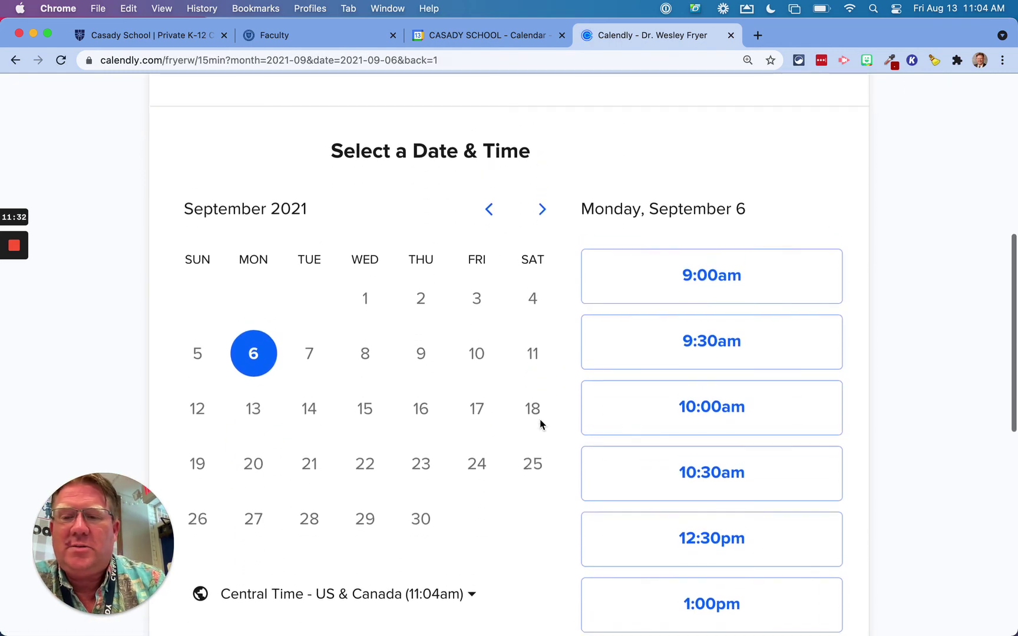
left_click(488, 209)
scroll(627, 460, "down", 8)
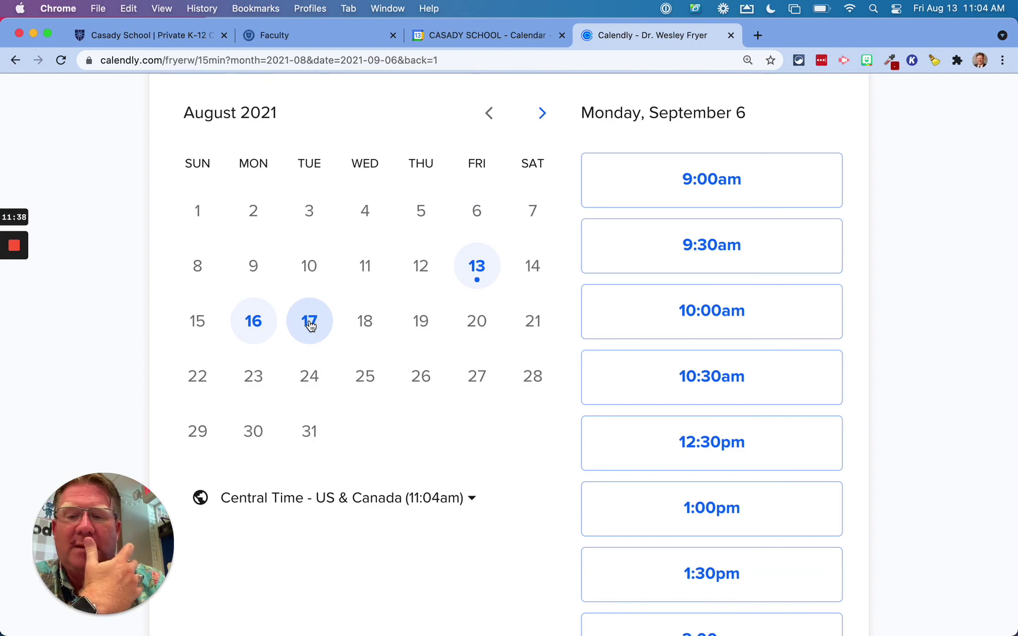
scroll(311, 325, "up", 2)
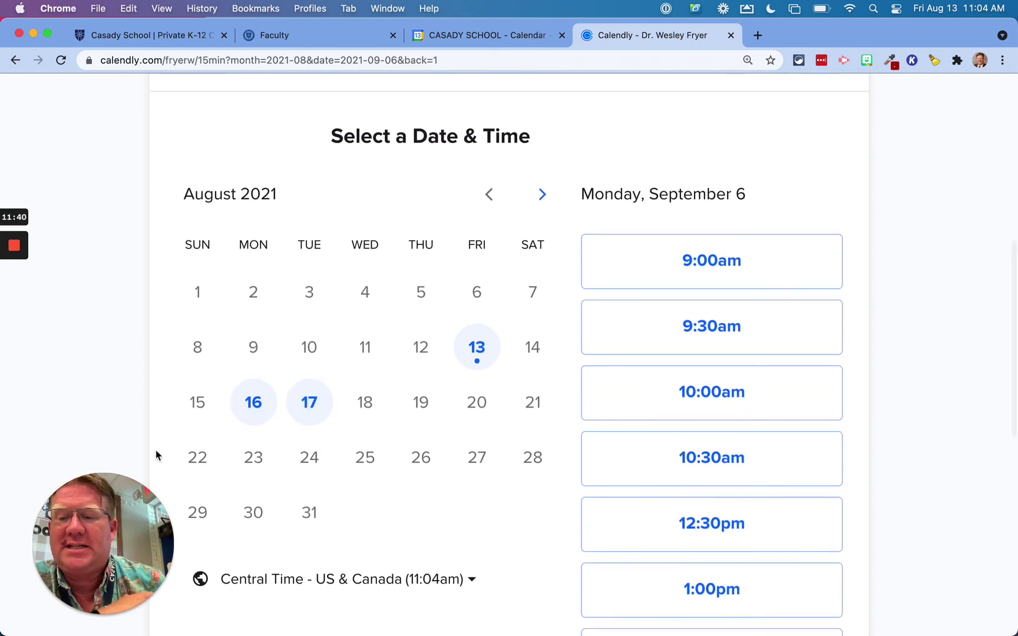